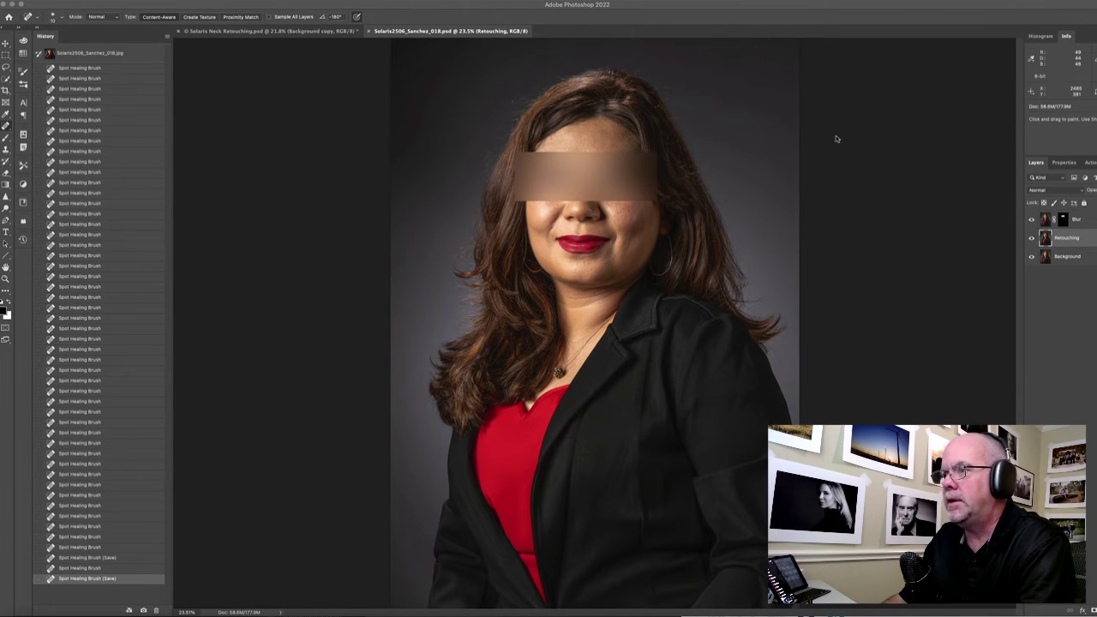
Examine the outline, sleeves and folds of the black jacket and the red top up close
{"action": "left_click", "coordinate": [897, 132]}
{"action": "key", "text": "super+space"}
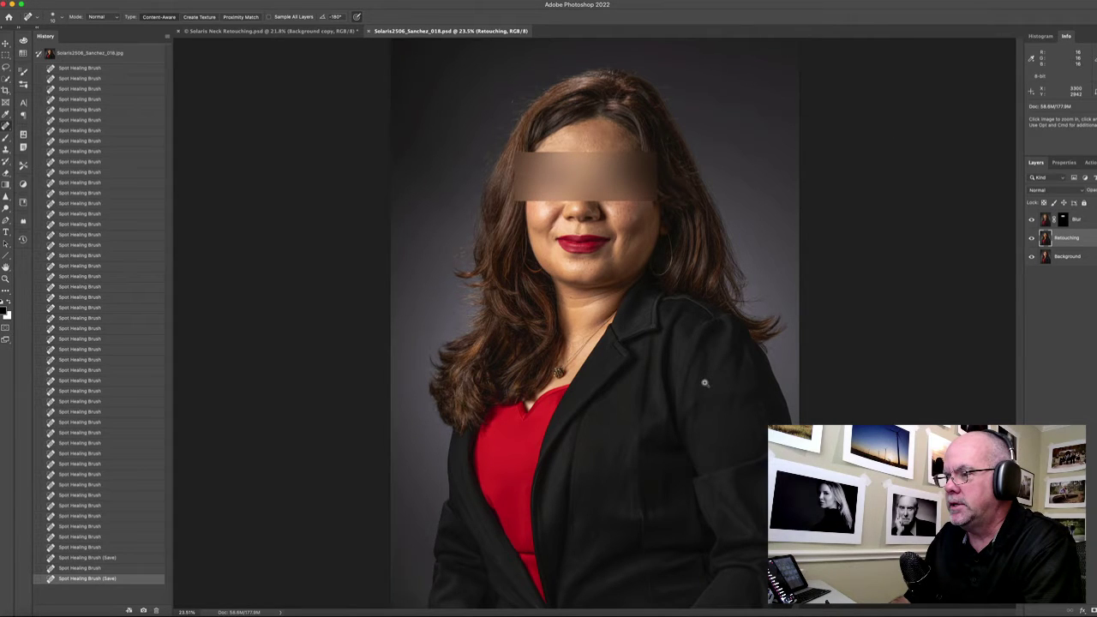
{"action": "left_click_drag", "start_coordinate": [705, 383], "coordinate": [687, 326]}
{"action": "left_click_drag", "start_coordinate": [553, 341], "coordinate": [708, 215]}
{"action": "left_click_drag", "start_coordinate": [438, 457], "coordinate": [454, 299]}
{"action": "left_click_drag", "start_coordinate": [506, 330], "coordinate": [422, 377]}
{"action": "left_click_drag", "start_coordinate": [819, 291], "coordinate": [595, 354]}
{"action": "left_click_drag", "start_coordinate": [751, 268], "coordinate": [679, 470]}
{"action": "scroll", "coordinate": [632, 387], "scroll_direction": "down", "scroll_amount": 5}
{"action": "scroll", "coordinate": [633, 386], "scroll_direction": "left", "scroll_amount": 8}
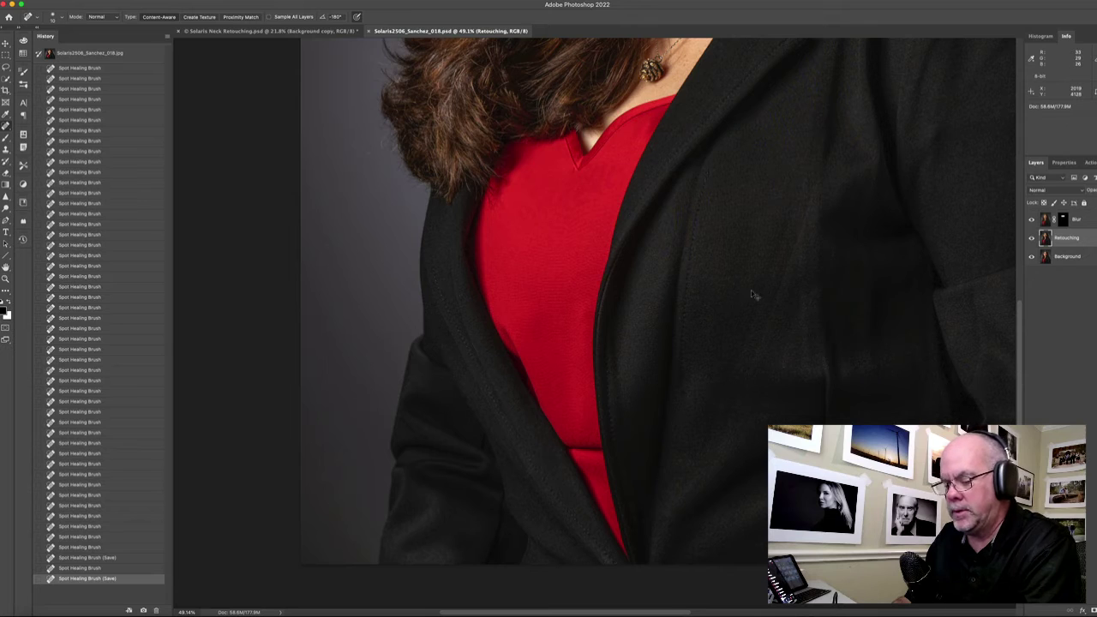
Open Liquify on the Retouching layer and smooth the notch in the outer sleeve edge beneath the long hair with the 250 brush
{"action": "key", "text": "shift+super+x"}
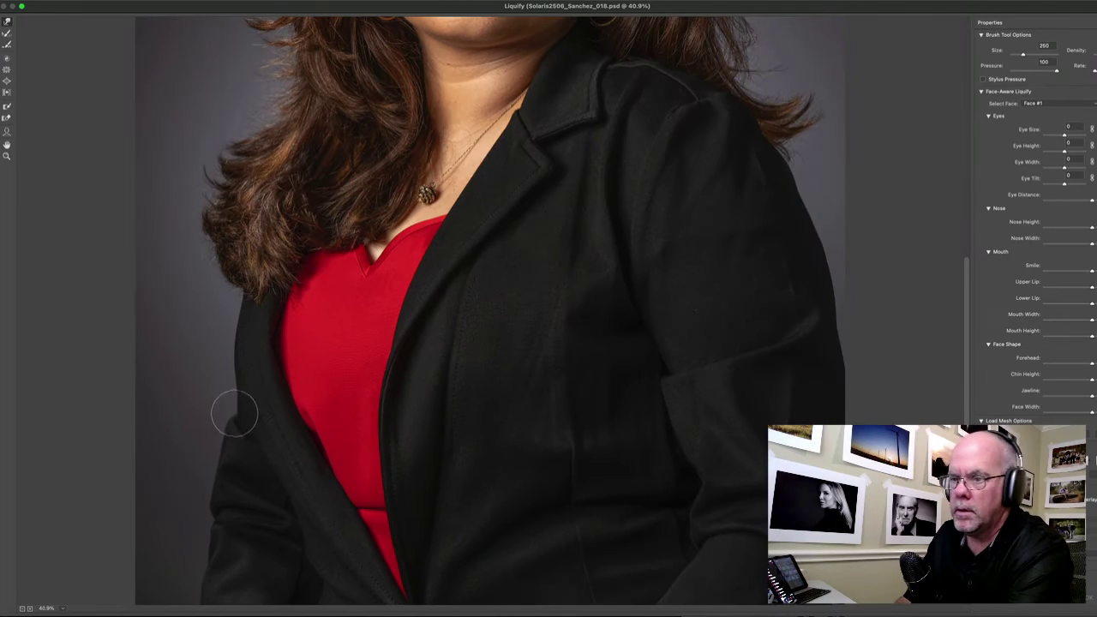
{"action": "key", "text": "bracketright"}
{"action": "key", "text": "bracketright"}
{"action": "key", "text": "bracketright"}
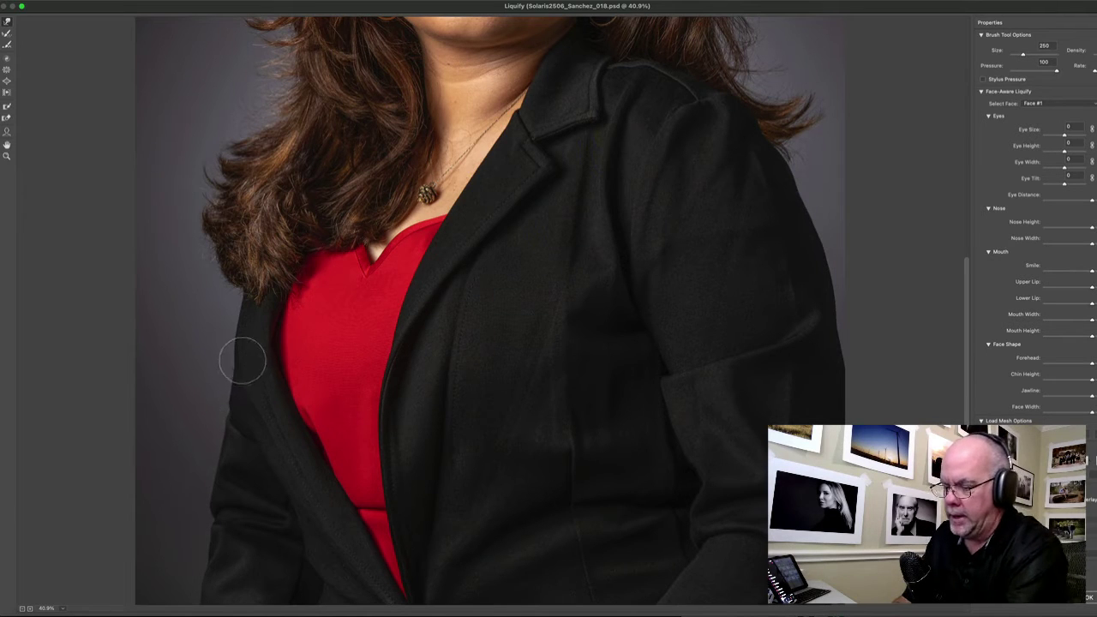
{"action": "key", "text": "bracketleft"}
{"action": "key", "text": "bracketleft"}
{"action": "key", "text": "bracketleft"}
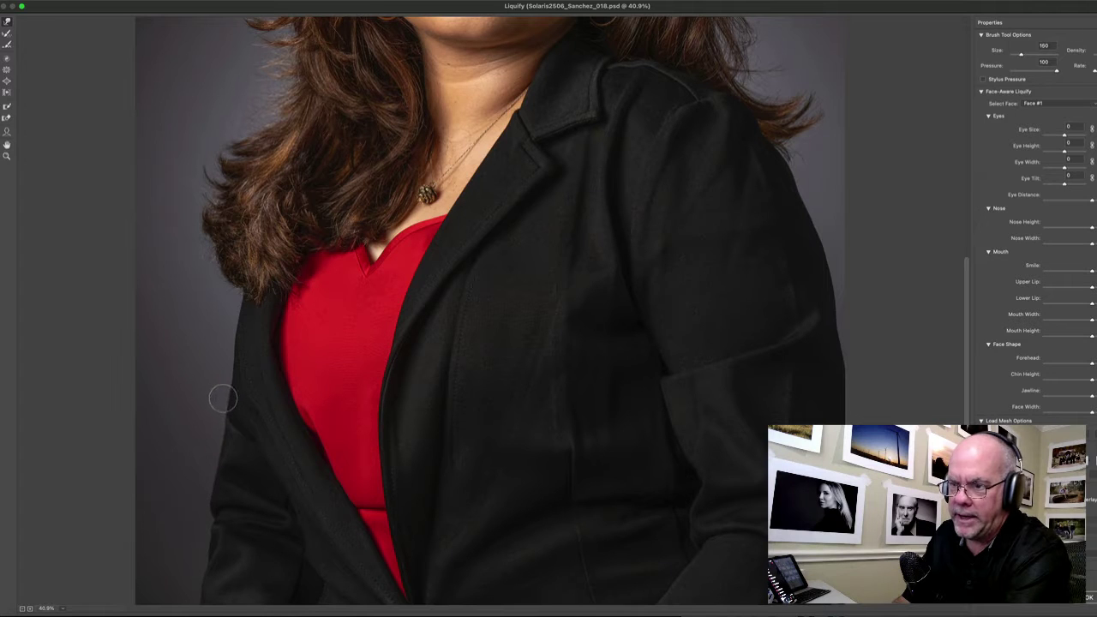
Even out the bumps along the lower outer edge of the same sleeve with warp brush sizes between 300 and 150
{"action": "key", "text": "bracketright"}
{"action": "key", "text": "bracketright"}
{"action": "key", "text": "bracketright"}
{"action": "key", "text": "bracketright"}
{"action": "key", "text": "bracketright"}
{"action": "key", "text": "bracketright"}
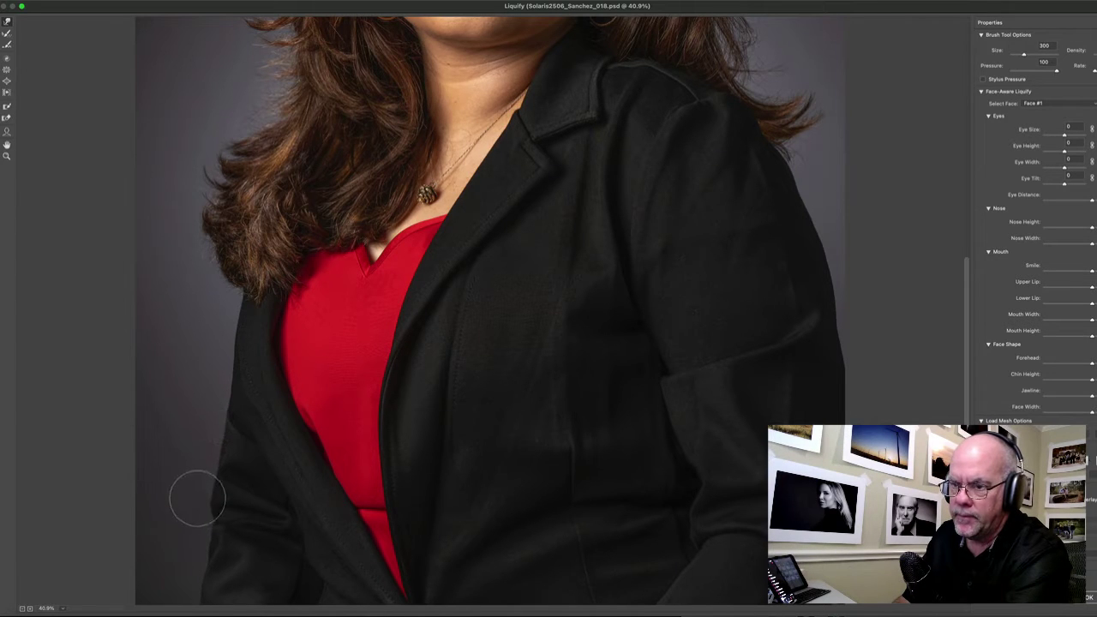
{"action": "key", "text": "bracketleft"}
{"action": "key", "text": "bracketleft"}
{"action": "key", "text": "bracketleft"}
{"action": "key", "text": "bracketleft"}
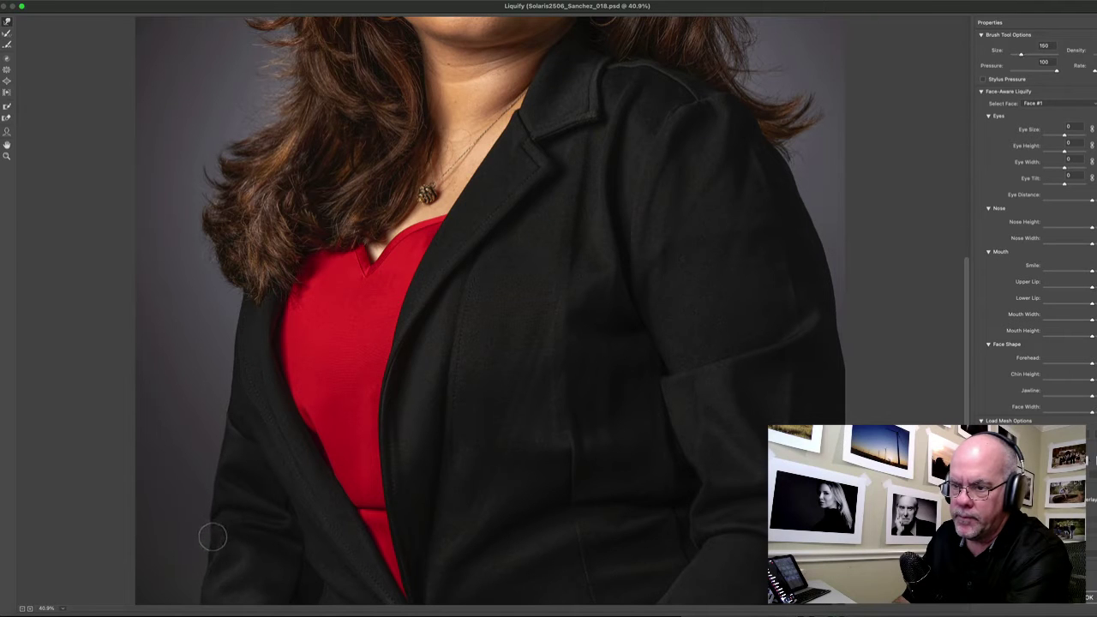
Push the opposite sleeve's outer edge inward at the upper arm with a 700 brush, refining below the shoulder at 600
{"action": "key", "text": "bracketright"}
{"action": "key", "text": "bracketright"}
{"action": "key", "text": "bracketright"}
{"action": "key", "text": "bracketright"}
{"action": "key", "text": "bracketright"}
{"action": "key", "text": "bracketright"}
{"action": "key", "text": "bracketright"}
{"action": "key", "text": "bracketright"}
{"action": "key", "text": "bracketright"}
{"action": "key", "text": "bracketright"}
{"action": "key", "text": "bracketright"}
{"action": "key", "text": "bracketright"}
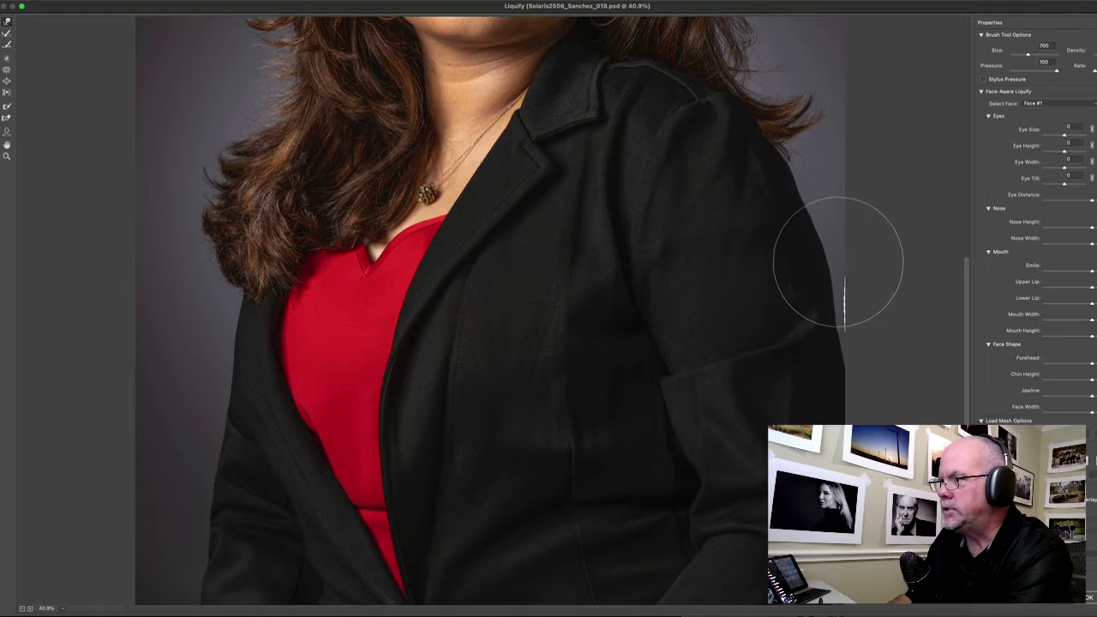
{"action": "left_click_drag", "start_coordinate": [845, 248], "coordinate": [824, 203]}
{"action": "key", "text": "bracketleft"}
{"action": "key", "text": "bracketleft"}
{"action": "key", "text": "bracketleft"}
{"action": "key", "text": "bracketleft"}
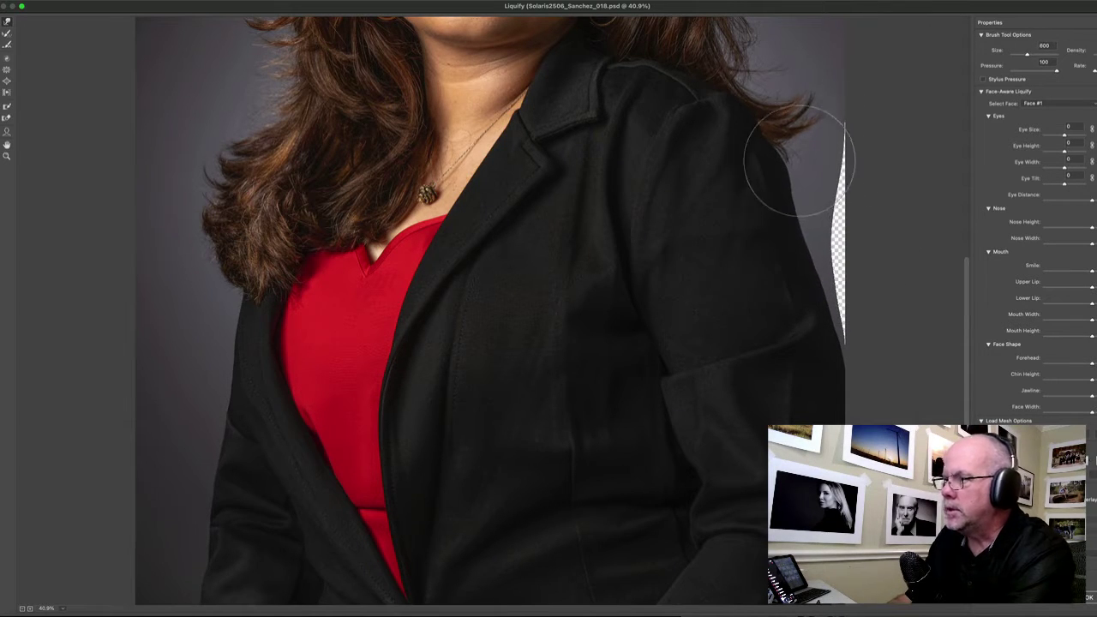
Slim that sleeve further down toward the elbow by pushing its outer edge inward with a brush size of 1100
{"action": "key", "text": "bracketright"}
{"action": "key", "text": "bracketright"}
{"action": "key", "text": "bracketright"}
{"action": "key", "text": "bracketright"}
{"action": "key", "text": "bracketright"}
{"action": "key", "text": "bracketright"}
{"action": "mouse_move", "coordinate": [808, 270]}
{"action": "left_mouse_down"}
{"action": "mouse_move", "coordinate": [847, 329]}
{"action": "mouse_move", "coordinate": [834, 383]}
{"action": "left_mouse_up"}
{"action": "key", "text": "bracketleft"}
{"action": "key", "text": "bracketleft"}
{"action": "key", "text": "bracketleft"}
{"action": "key", "text": "bracketleft"}
{"action": "key", "text": "bracketleft"}
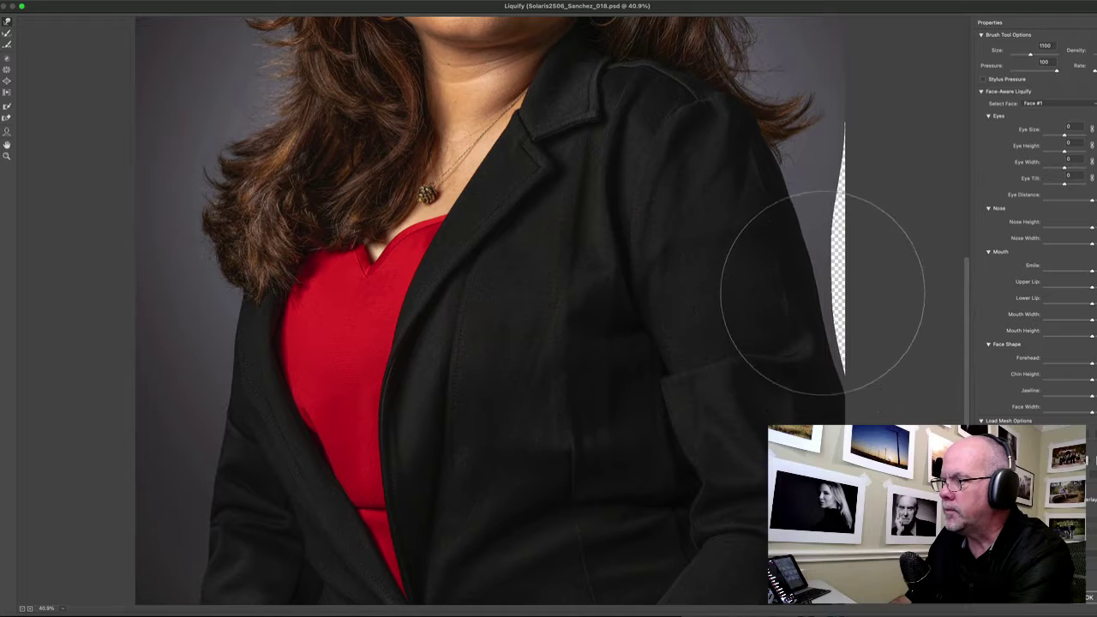
Push the background back out to the image edge over the upper part of the transparent gap with a 400 brush
{"action": "key", "text": "bracketleft"}
{"action": "key", "text": "bracketleft"}
{"action": "key", "text": "bracketleft"}
{"action": "key", "text": "bracketleft"}
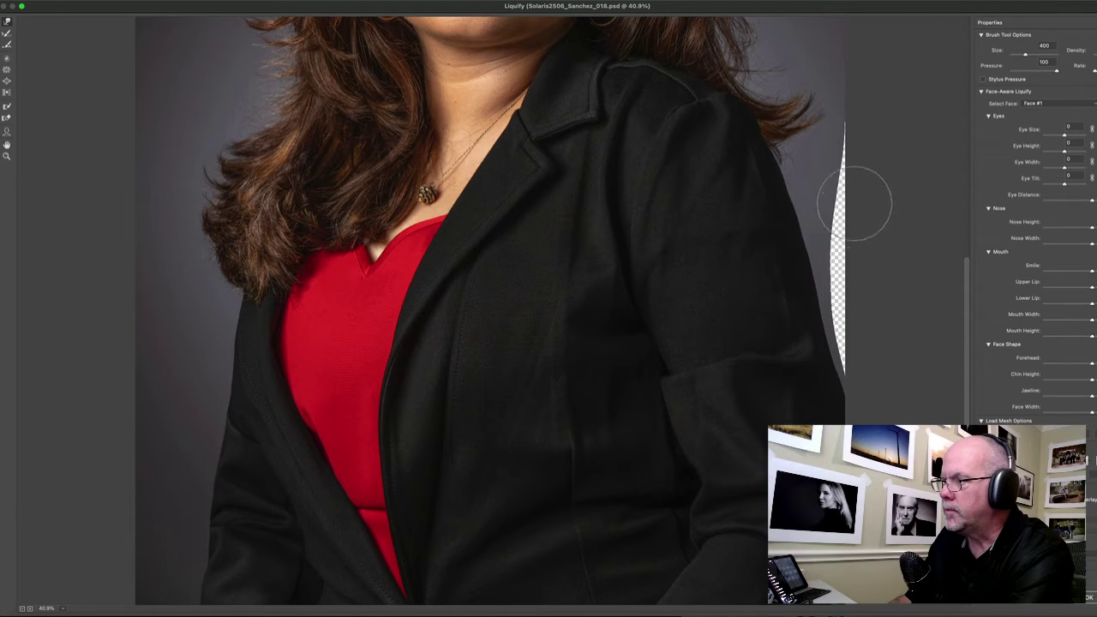
{"action": "mouse_move", "coordinate": [852, 201]}
{"action": "left_mouse_down"}
{"action": "mouse_move", "coordinate": [864, 140]}
{"action": "mouse_move", "coordinate": [857, 220]}
{"action": "left_mouse_up"}
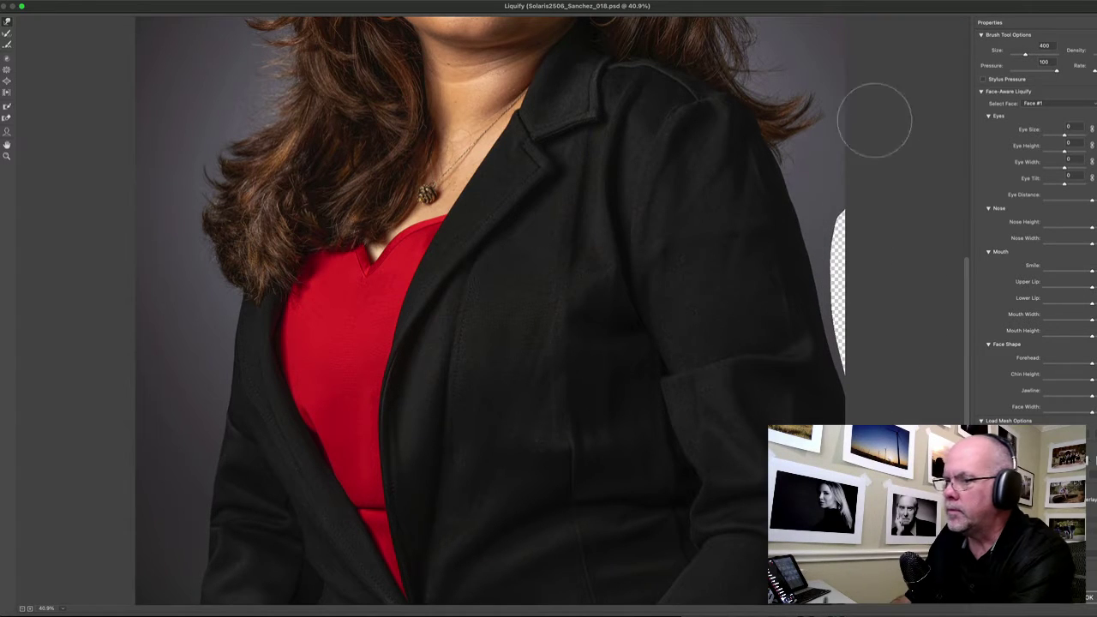
Nudge the outer elbow contour of the sleeve beneath the long hair with the warp brush at size 900
{"action": "key", "text": "bracketright"}
{"action": "key", "text": "bracketright"}
{"action": "key", "text": "bracketright"}
{"action": "key", "text": "bracketright"}
{"action": "key", "text": "bracketright"}
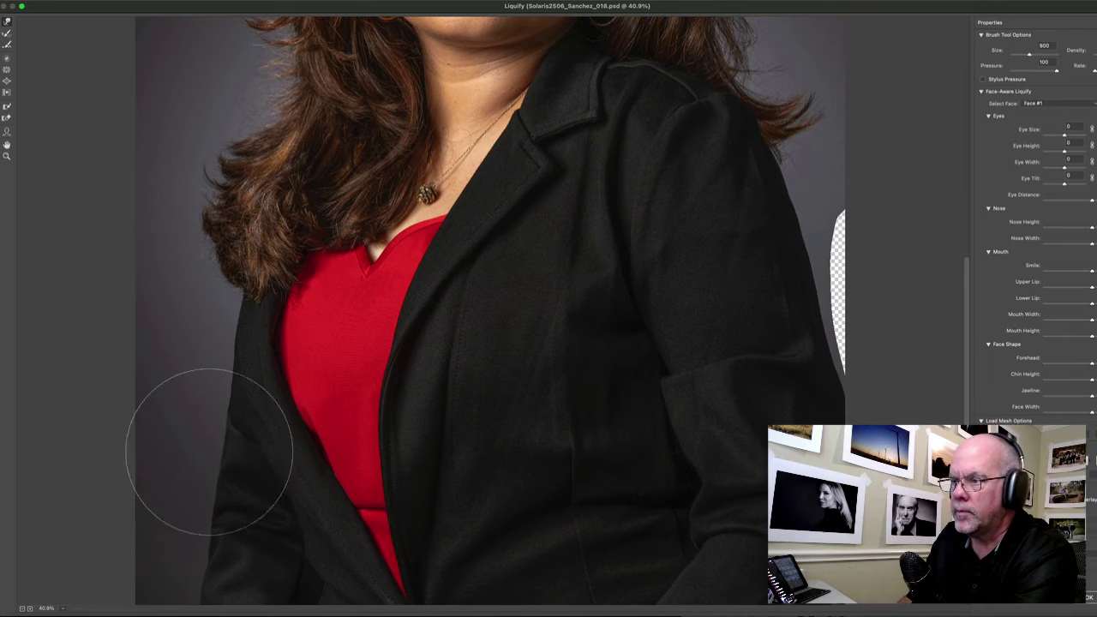
{"action": "key", "text": "bracketleft"}
{"action": "key", "text": "bracketleft"}
{"action": "key", "text": "bracketleft"}
{"action": "key", "text": "bracketleft"}
{"action": "key", "text": "bracketleft"}
{"action": "key", "text": "bracketleft"}
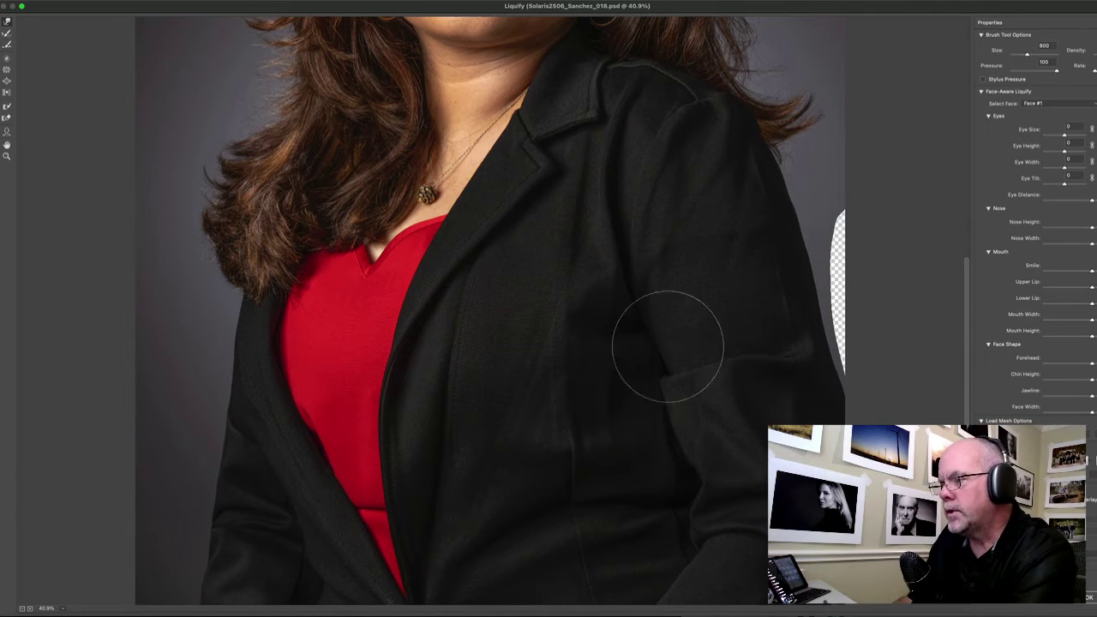
Smooth the protruding fold at the inner elbow with small warp brushes of 200 and 125, and apply the Liquify changes
{"action": "key", "text": "bracketleft"}
{"action": "key", "text": "bracketleft"}
{"action": "key", "text": "bracketleft"}
{"action": "key", "text": "bracketright"}
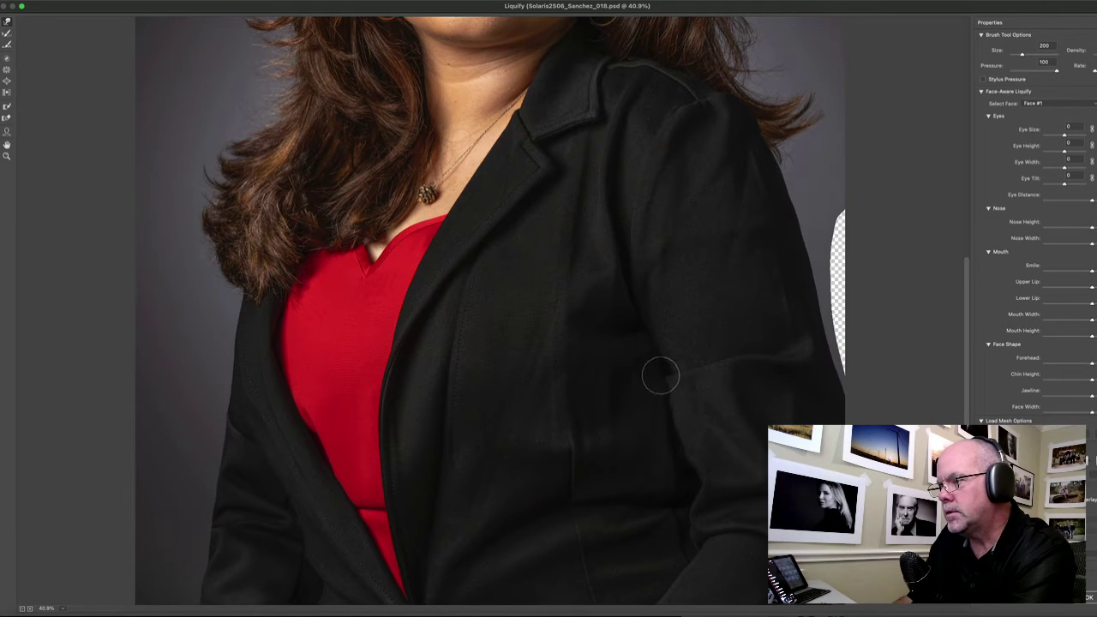
{"action": "key", "text": "bracketleft"}
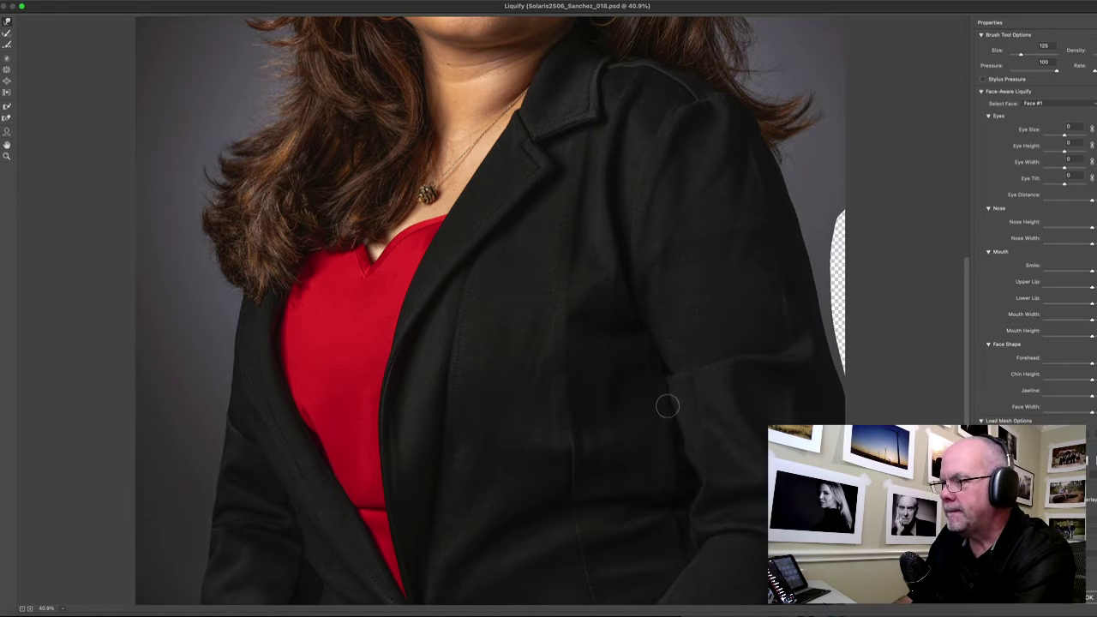
{"action": "key", "text": "bracketright"}
{"action": "key", "text": "bracketright"}
{"action": "key", "text": "bracketright"}
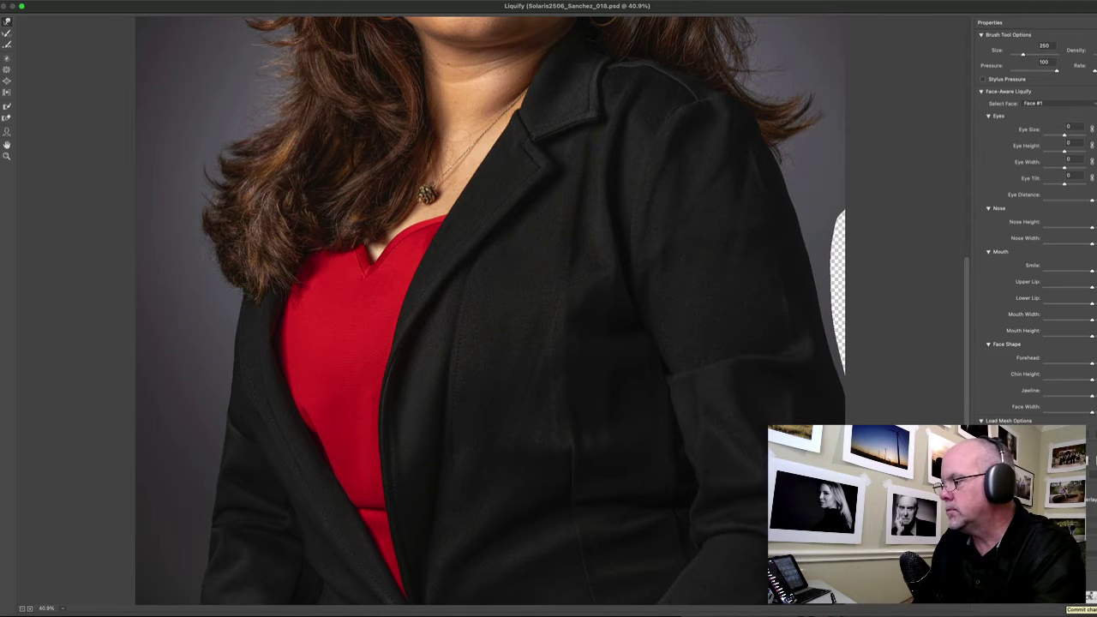
{"action": "left_click", "coordinate": [1091, 598]}
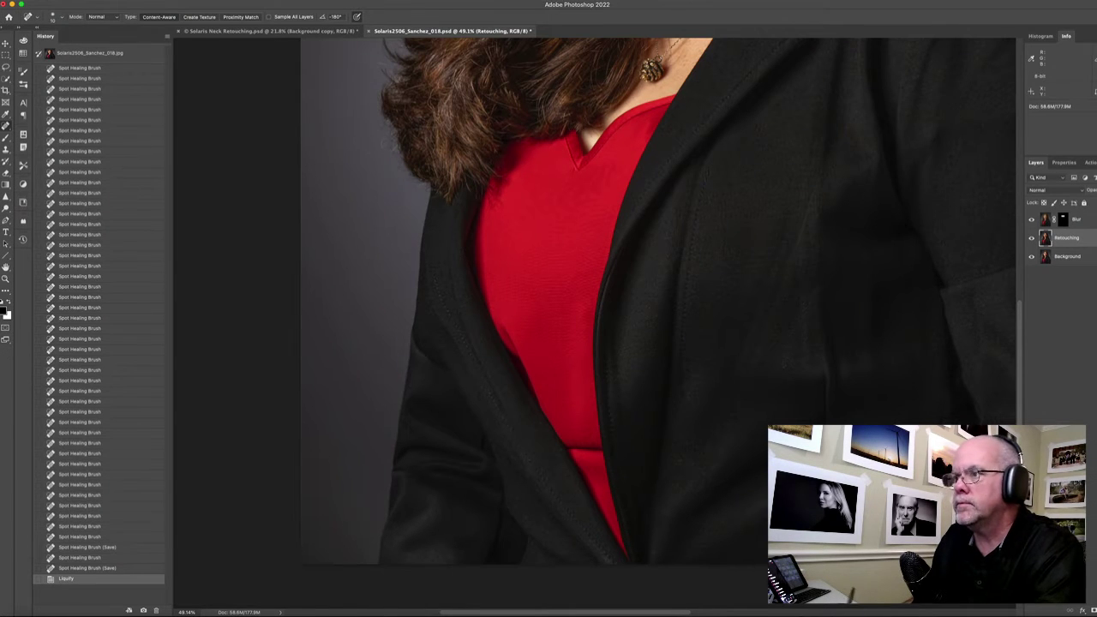
Compare the jacket before and after the edit by toggling the Retouching layer's visibility
{"action": "left_click_drag", "start_coordinate": [775, 173], "coordinate": [774, 179]}
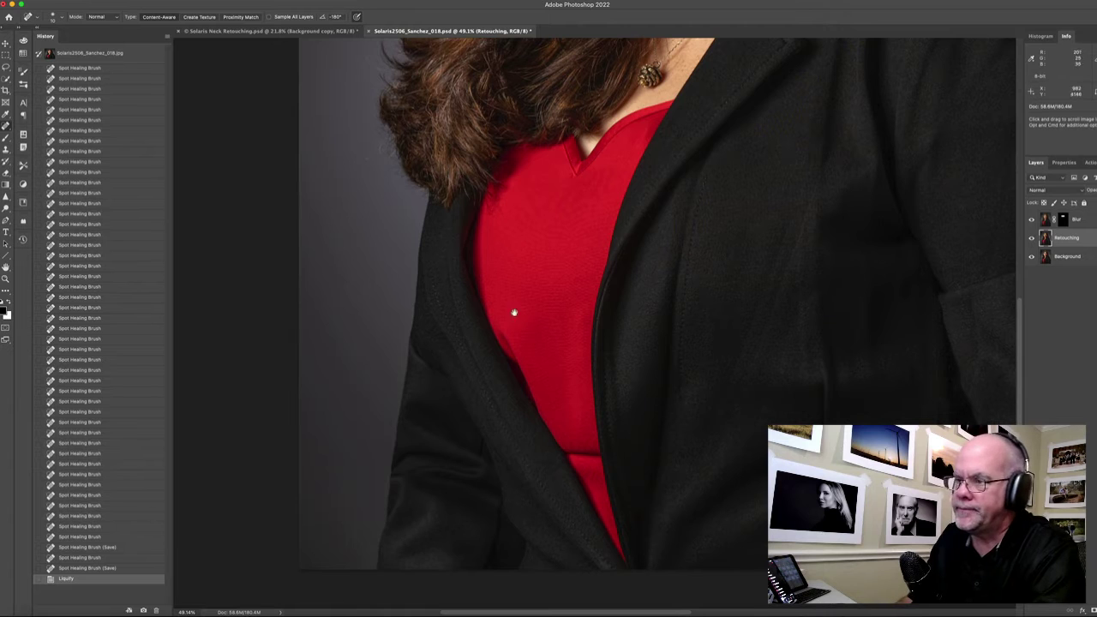
{"action": "left_click", "coordinate": [1032, 239]}
{"action": "left_click", "coordinate": [1033, 238]}
{"action": "left_click", "coordinate": [1033, 239]}
{"action": "left_click", "coordinate": [1034, 238]}
{"action": "left_click", "coordinate": [1034, 238]}
Clone away the horizontal seam across the lower part of the red top with the Clone Stamp at 50% opacity
{"action": "mouse_move", "coordinate": [752, 306]}
{"action": "left_mouse_down"}
{"action": "mouse_move", "coordinate": [649, 313]}
{"action": "mouse_move", "coordinate": [706, 301]}
{"action": "mouse_move", "coordinate": [677, 263]}
{"action": "mouse_move", "coordinate": [625, 367]}
{"action": "mouse_move", "coordinate": [687, 218]}
{"action": "left_mouse_up"}
{"action": "key", "text": "s"}
{"action": "key", "text": "5"}
{"action": "key", "text": "super+equal"}
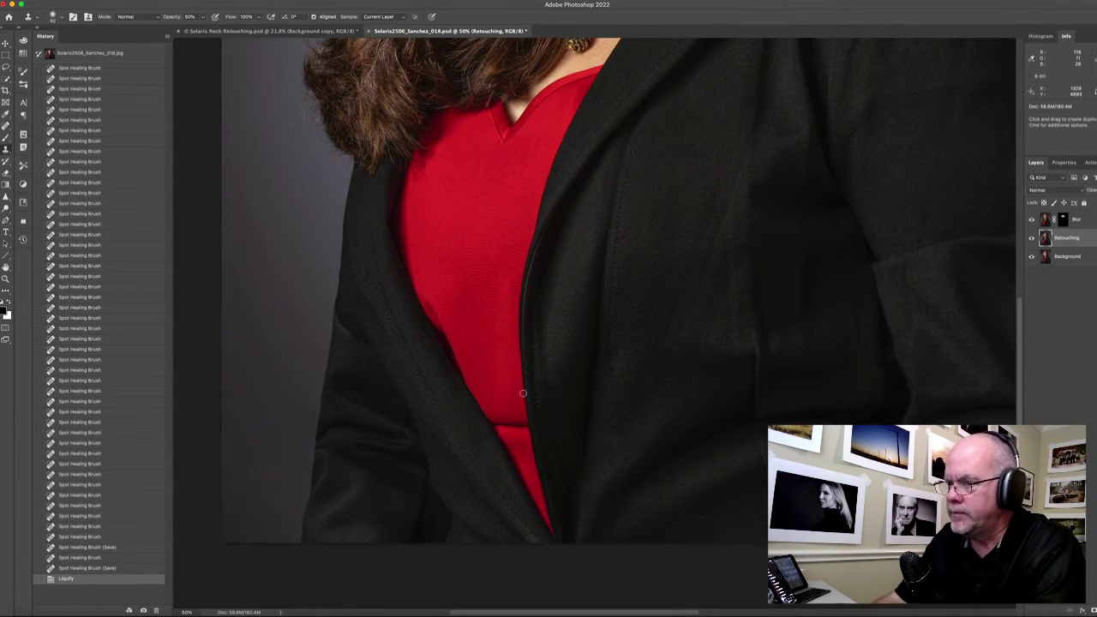
{"action": "key", "text": "super+equal"}
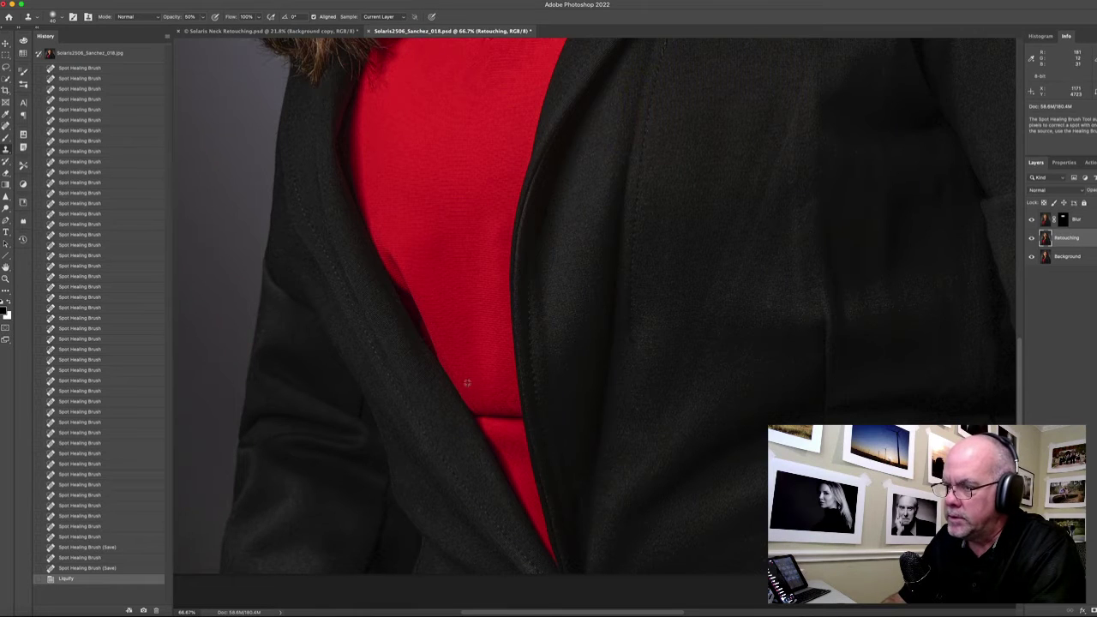
{"action": "left_click", "coordinate": [466, 383], "text": "alt"}
{"action": "left_click", "coordinate": [493, 408]}
{"action": "left_click", "coordinate": [498, 393]}
{"action": "left_click", "coordinate": [502, 390]}
{"action": "left_click", "coordinate": [509, 398]}
{"action": "left_click", "coordinate": [511, 398]}
{"action": "left_click", "coordinate": [504, 411]}
{"action": "left_click", "coordinate": [496, 398]}
{"action": "left_click", "coordinate": [493, 398]}
{"action": "left_click", "coordinate": [485, 400]}
{"action": "left_click", "coordinate": [482, 409]}
{"action": "left_click", "coordinate": [480, 417]}
{"action": "left_click", "coordinate": [481, 420]}
{"action": "left_click", "coordinate": [483, 421]}
{"action": "left_click", "coordinate": [483, 420]}
{"action": "left_click", "coordinate": [484, 422]}
{"action": "left_click", "coordinate": [480, 415]}
{"action": "left_click", "coordinate": [478, 414]}
{"action": "left_click", "coordinate": [480, 414]}
{"action": "left_click", "coordinate": [483, 416]}
{"action": "left_click", "coordinate": [506, 417]}
{"action": "left_click", "coordinate": [508, 408]}
{"action": "left_click", "coordinate": [512, 407]}
{"action": "left_click", "coordinate": [514, 416]}
{"action": "left_click", "coordinate": [516, 423]}
{"action": "left_click", "coordinate": [510, 407]}
Clean up the black lapel edge where the removed seam met it, using the Clone Stamp at 100% opacity
{"action": "left_click", "coordinate": [505, 315], "text": "alt"}
{"action": "left_click_drag", "start_coordinate": [524, 435], "coordinate": [558, 431]}
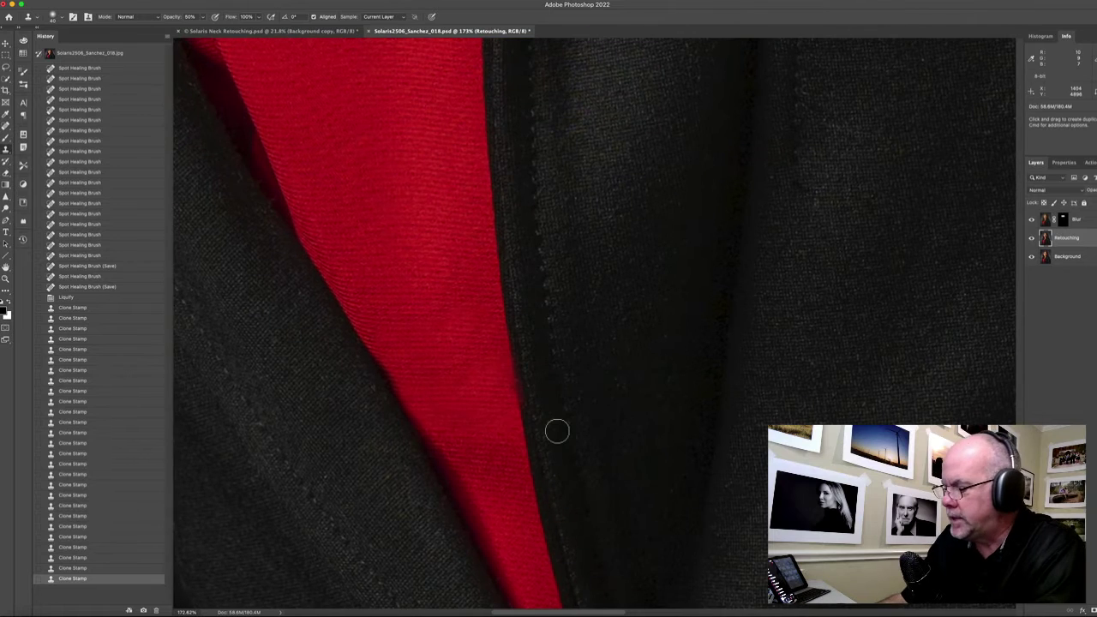
{"action": "key", "text": "j"}
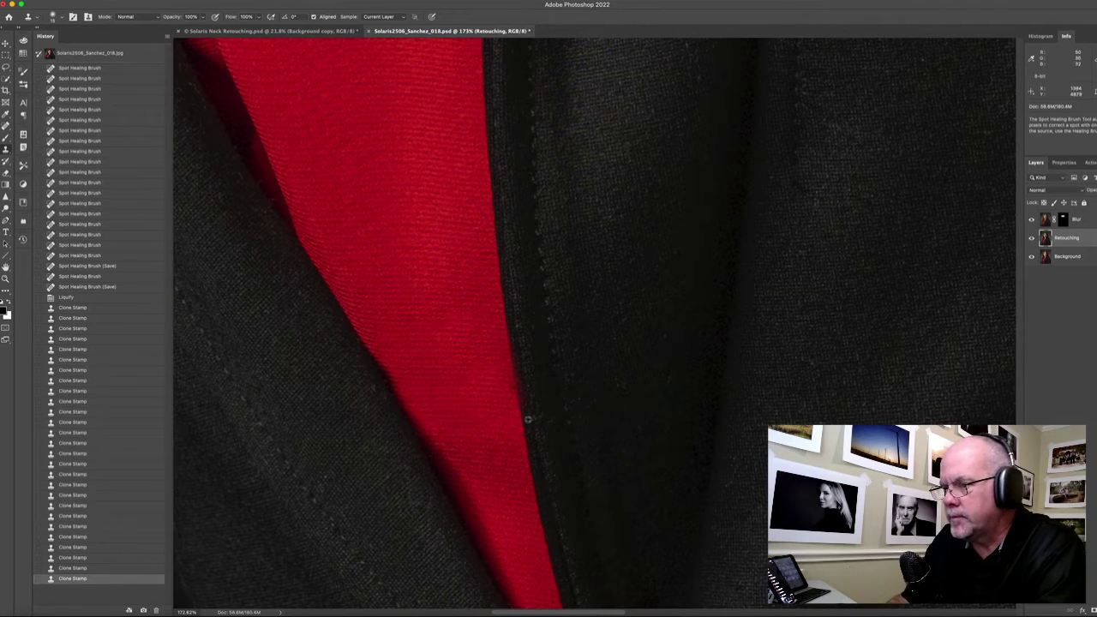
{"action": "left_click", "coordinate": [530, 427], "text": "alt"}
{"action": "left_click", "coordinate": [526, 406]}
{"action": "left_click_drag", "start_coordinate": [524, 384], "coordinate": [522, 390]}
{"action": "left_click", "coordinate": [522, 397]}
{"action": "left_click", "coordinate": [522, 397]}
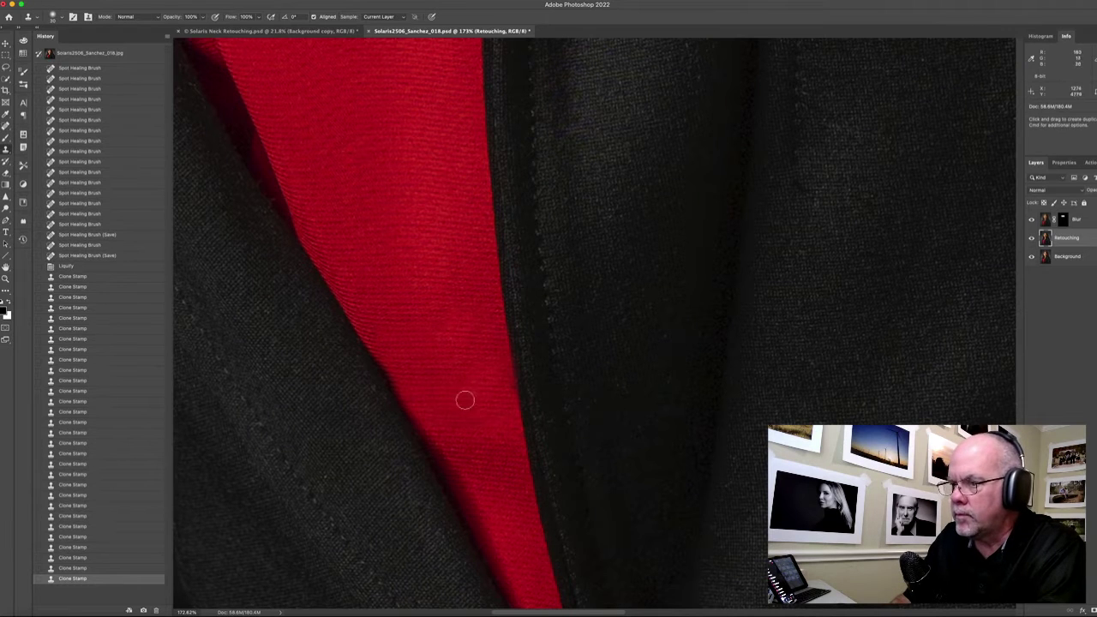
Clone a clean edge between the red top and the opposite lapel, working up from the former seam
{"action": "left_click", "coordinate": [504, 401]}
{"action": "left_click", "coordinate": [421, 387]}
{"action": "left_click", "coordinate": [410, 387]}
{"action": "left_click_drag", "start_coordinate": [391, 211], "coordinate": [446, 348]}
{"action": "left_click_drag", "start_coordinate": [397, 297], "coordinate": [482, 461]}
{"action": "left_click_drag", "start_coordinate": [429, 399], "coordinate": [414, 371]}
{"action": "left_click", "coordinate": [388, 362], "text": "alt"}
{"action": "left_click", "coordinate": [370, 380]}
{"action": "left_click_drag", "start_coordinate": [331, 296], "coordinate": [343, 334]}
{"action": "left_click", "coordinate": [322, 278]}
{"action": "left_click", "coordinate": [306, 262]}
{"action": "left_click_drag", "start_coordinate": [302, 257], "coordinate": [325, 324]}
{"action": "mouse_move", "coordinate": [331, 335]}
{"action": "left_mouse_down"}
{"action": "mouse_move", "coordinate": [395, 427]}
{"action": "mouse_move", "coordinate": [341, 351]}
{"action": "mouse_move", "coordinate": [385, 425]}
{"action": "left_mouse_up"}
{"action": "left_click", "coordinate": [363, 380]}
{"action": "left_click_drag", "start_coordinate": [343, 352], "coordinate": [396, 454]}
{"action": "left_click", "coordinate": [415, 479]}
{"action": "left_click", "coordinate": [419, 485]}
{"action": "left_click", "coordinate": [421, 490]}
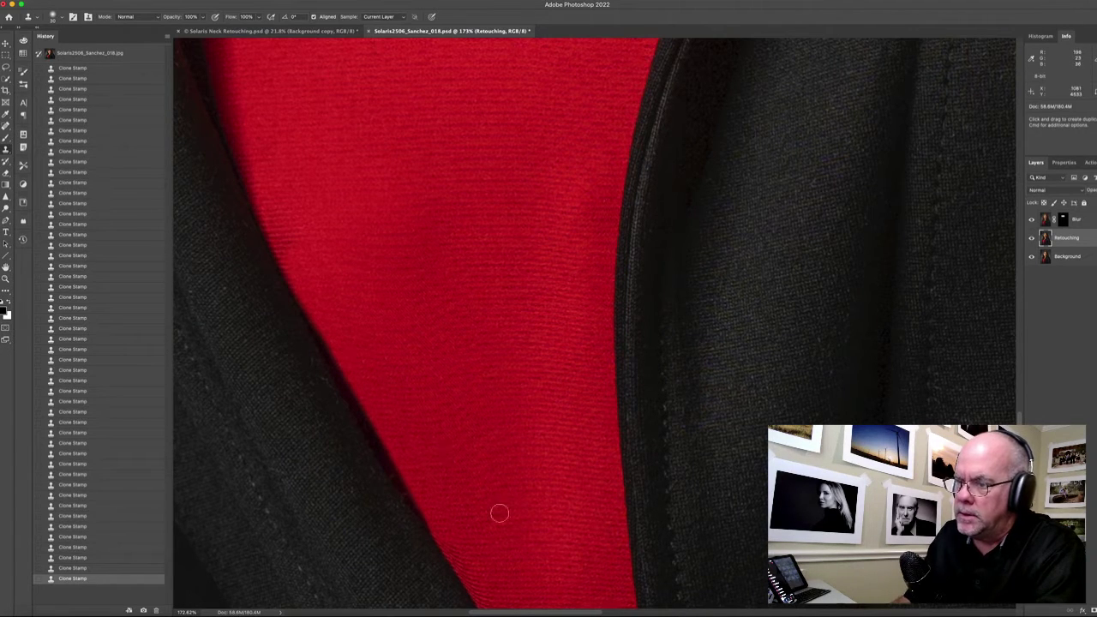
Clone background over the dark streak left near the image edge beside the slimmed sleeve
{"action": "scroll", "coordinate": [405, 369], "scroll_direction": "left", "scroll_amount": 5}
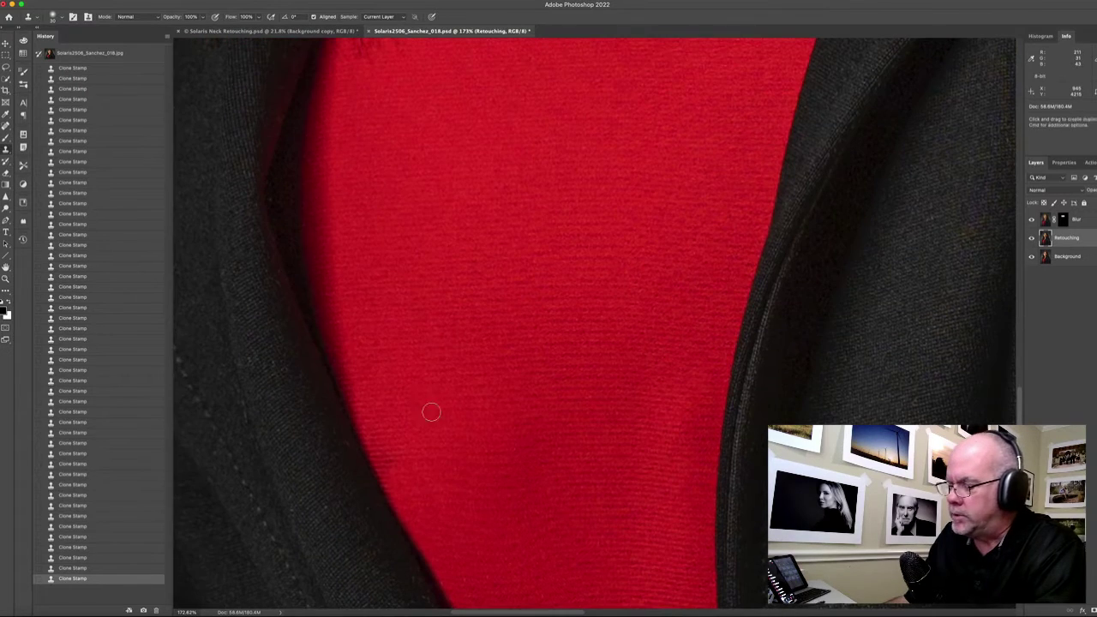
{"action": "key", "text": "super+0"}
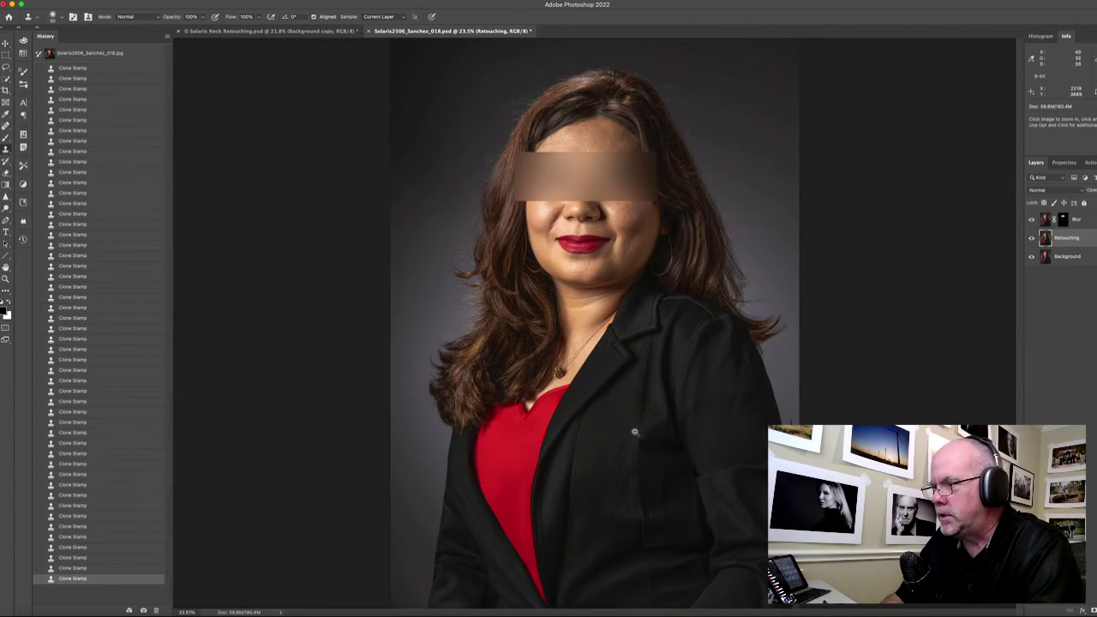
{"action": "scroll", "coordinate": [709, 423], "scroll_direction": "up", "scroll_amount": 5}
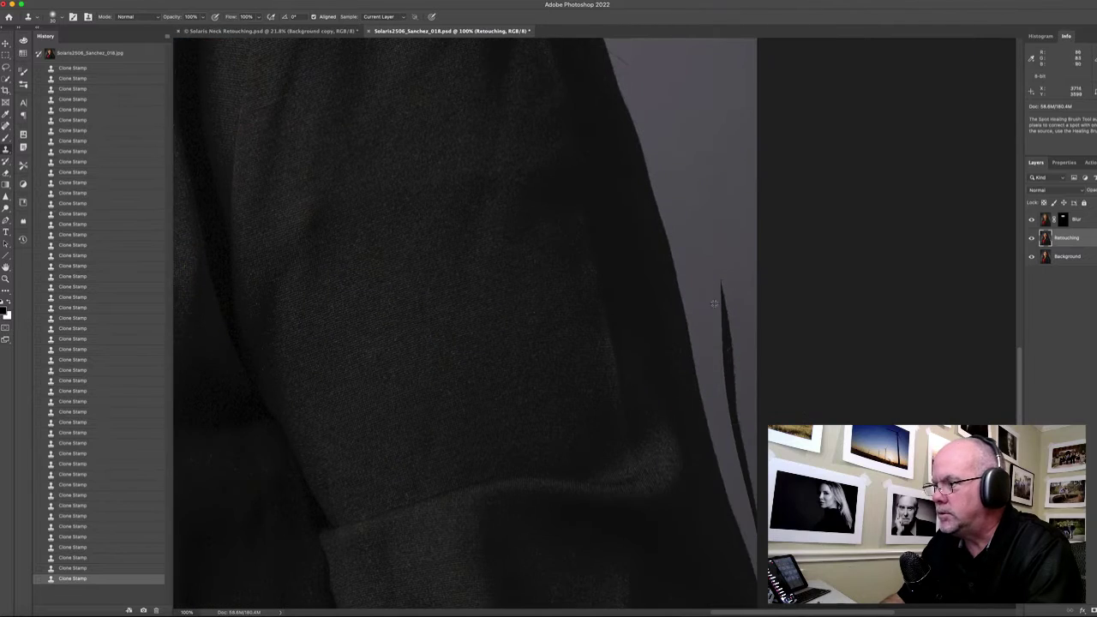
{"action": "mouse_move", "coordinate": [721, 312]}
{"action": "left_mouse_down"}
{"action": "mouse_move", "coordinate": [731, 380]}
{"action": "mouse_move", "coordinate": [740, 363]}
{"action": "mouse_move", "coordinate": [740, 408]}
{"action": "left_mouse_up"}
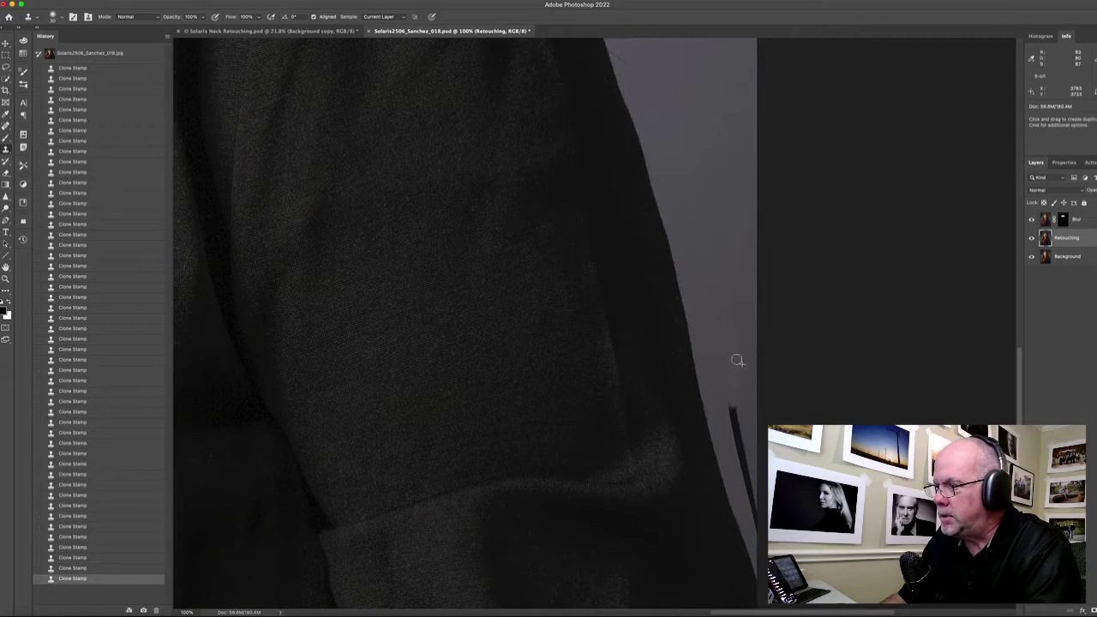
{"action": "key", "text": "j"}
{"action": "key", "text": "s"}
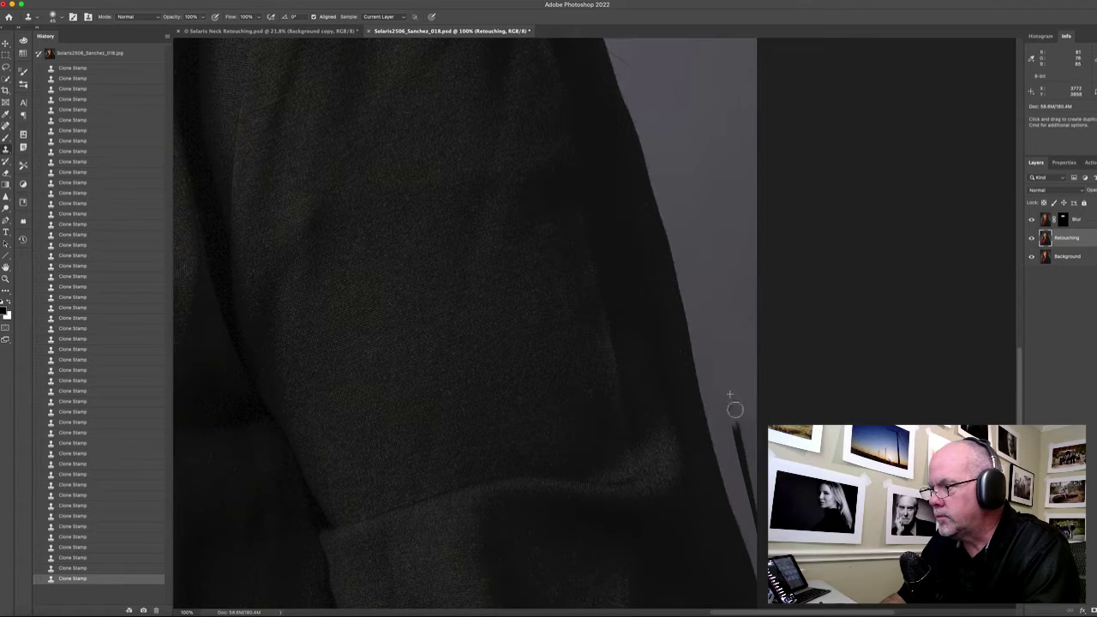
{"action": "left_click_drag", "start_coordinate": [734, 419], "coordinate": [752, 488]}
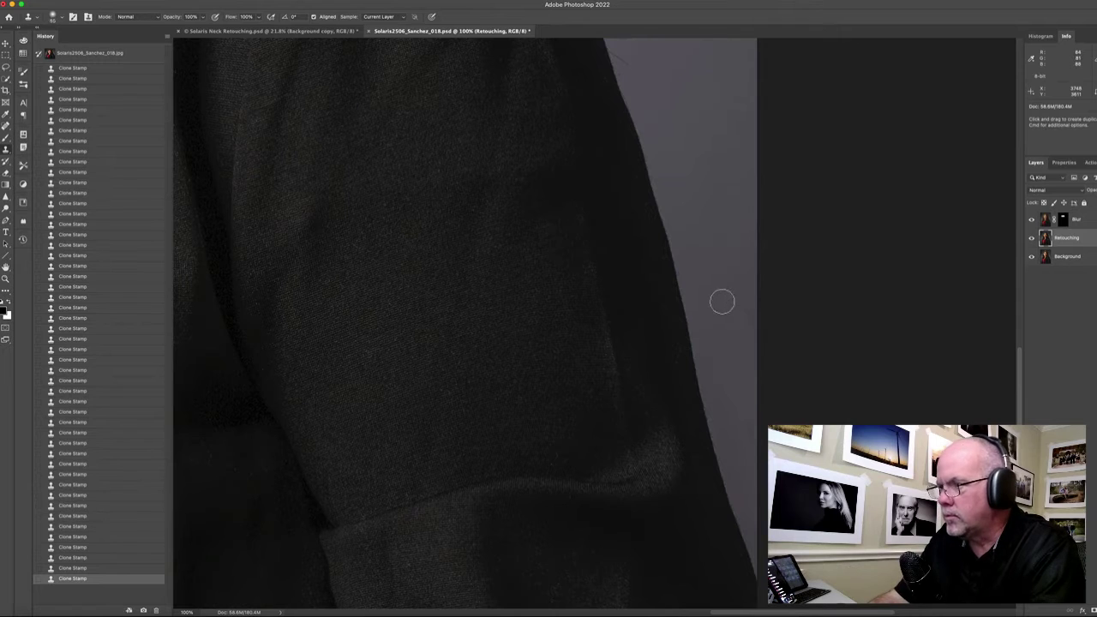
{"action": "key", "text": "j"}
{"action": "right_click", "coordinate": [693, 223]}
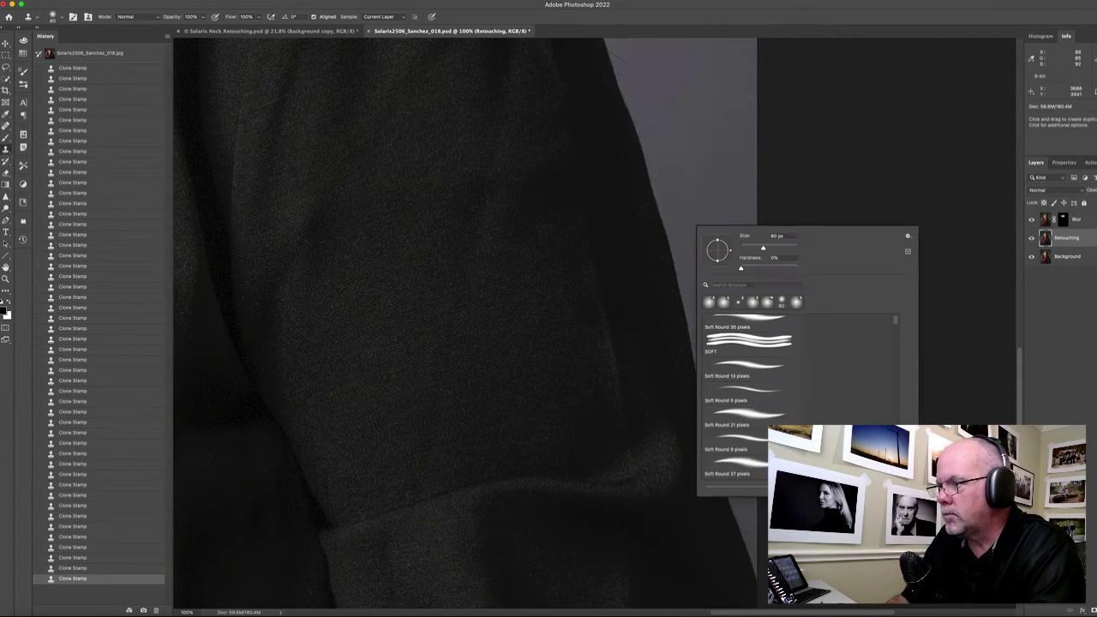
{"action": "key", "text": "Return"}
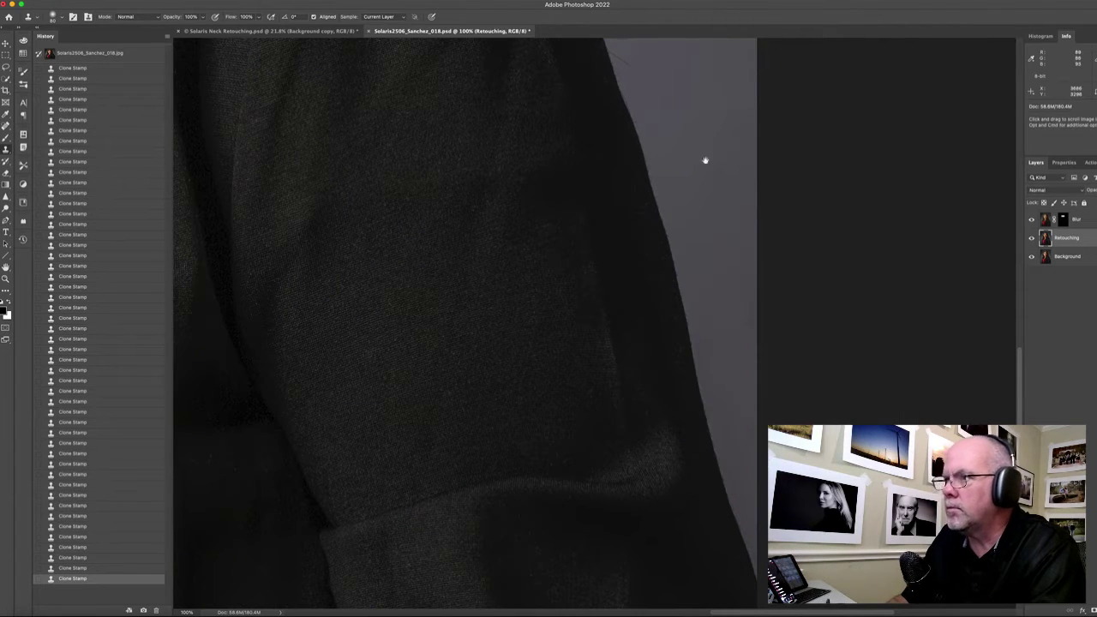
Heal the diagonal wrinkles in the middle of the front jacket panel, beside the lapel, with the Spot Healing Brush
{"action": "left_click_drag", "start_coordinate": [701, 159], "coordinate": [695, 320]}
{"action": "mouse_move", "coordinate": [349, 276]}
{"action": "left_mouse_down"}
{"action": "mouse_move", "coordinate": [628, 259]}
{"action": "mouse_move", "coordinate": [654, 202]}
{"action": "left_mouse_up"}
{"action": "scroll", "coordinate": [628, 259], "scroll_direction": "down", "scroll_amount": 5}
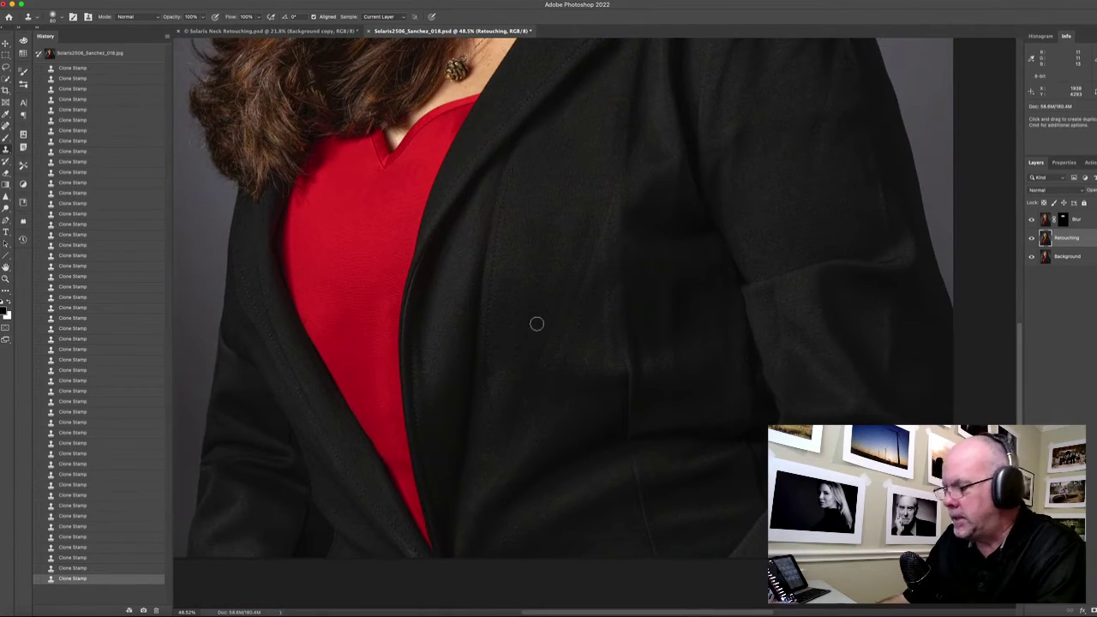
{"action": "key", "text": "2"}
{"action": "key", "text": "j"}
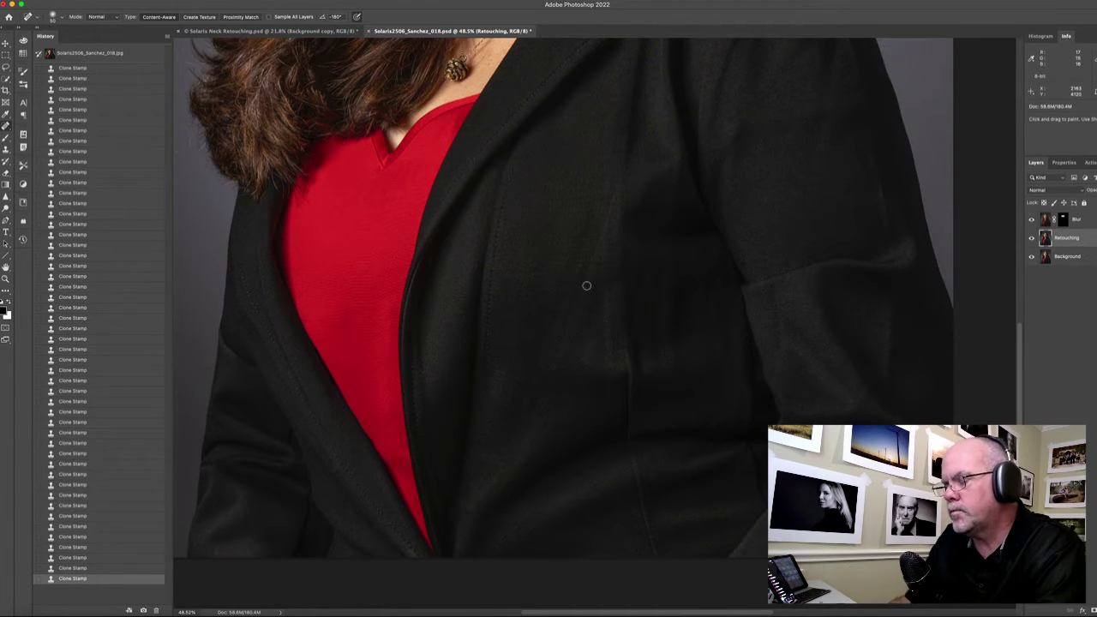
{"action": "mouse_move", "coordinate": [600, 182]}
{"action": "left_mouse_down"}
{"action": "mouse_move", "coordinate": [573, 255]}
{"action": "mouse_move", "coordinate": [568, 331]}
{"action": "left_mouse_up"}
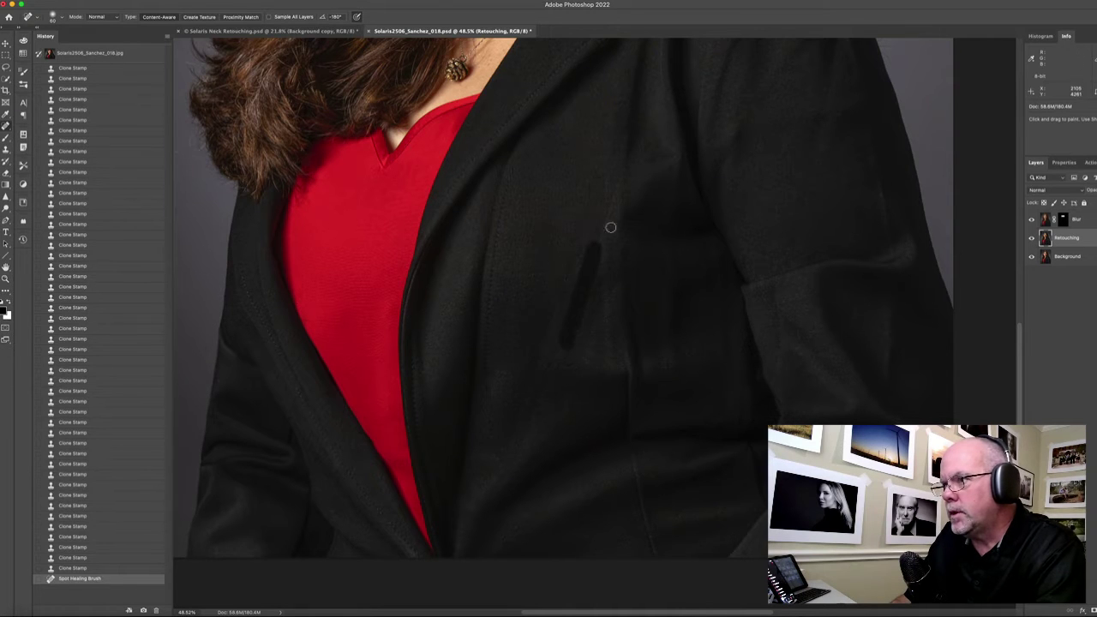
{"action": "left_click_drag", "start_coordinate": [612, 191], "coordinate": [540, 354]}
{"action": "left_click", "coordinate": [575, 255]}
{"action": "left_click_drag", "start_coordinate": [571, 317], "coordinate": [562, 353]}
{"action": "left_click", "coordinate": [588, 272]}
{"action": "left_click", "coordinate": [526, 399]}
{"action": "left_click", "coordinate": [576, 358]}
{"action": "mouse_move", "coordinate": [588, 282]}
{"action": "left_mouse_down"}
{"action": "mouse_move", "coordinate": [581, 245]}
{"action": "mouse_move", "coordinate": [560, 286]}
{"action": "mouse_move", "coordinate": [567, 246]}
{"action": "left_mouse_up"}
Even out the healed area of the front jacket panel using the Clone Stamp at 20% opacity
{"action": "key", "text": "s"}
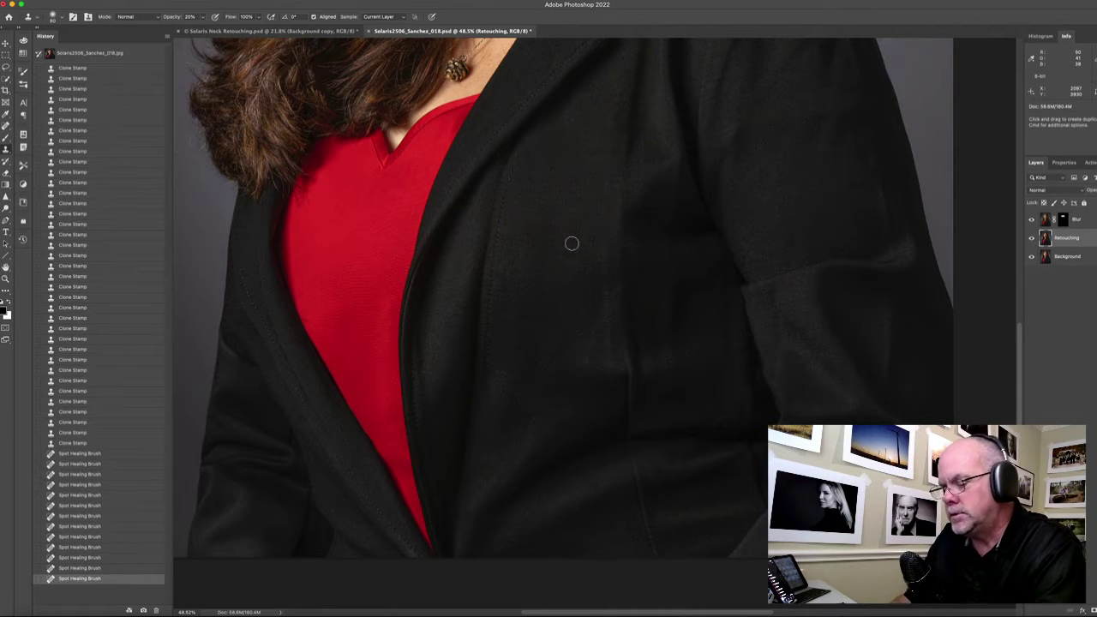
{"action": "left_click", "coordinate": [549, 269], "text": "alt"}
{"action": "mouse_move", "coordinate": [565, 270]}
{"action": "left_mouse_down"}
{"action": "mouse_move", "coordinate": [570, 237]}
{"action": "mouse_move", "coordinate": [571, 277]}
{"action": "left_mouse_up"}
{"action": "mouse_move", "coordinate": [571, 277]}
{"action": "left_mouse_down"}
{"action": "mouse_move", "coordinate": [594, 249]}
{"action": "mouse_move", "coordinate": [586, 215]}
{"action": "left_mouse_up"}
{"action": "mouse_move", "coordinate": [586, 215]}
{"action": "left_mouse_down"}
{"action": "mouse_move", "coordinate": [578, 238]}
{"action": "mouse_move", "coordinate": [606, 266]}
{"action": "mouse_move", "coordinate": [571, 362]}
{"action": "mouse_move", "coordinate": [585, 356]}
{"action": "left_mouse_up"}
{"action": "left_click", "coordinate": [572, 361]}
{"action": "left_click", "coordinate": [562, 332]}
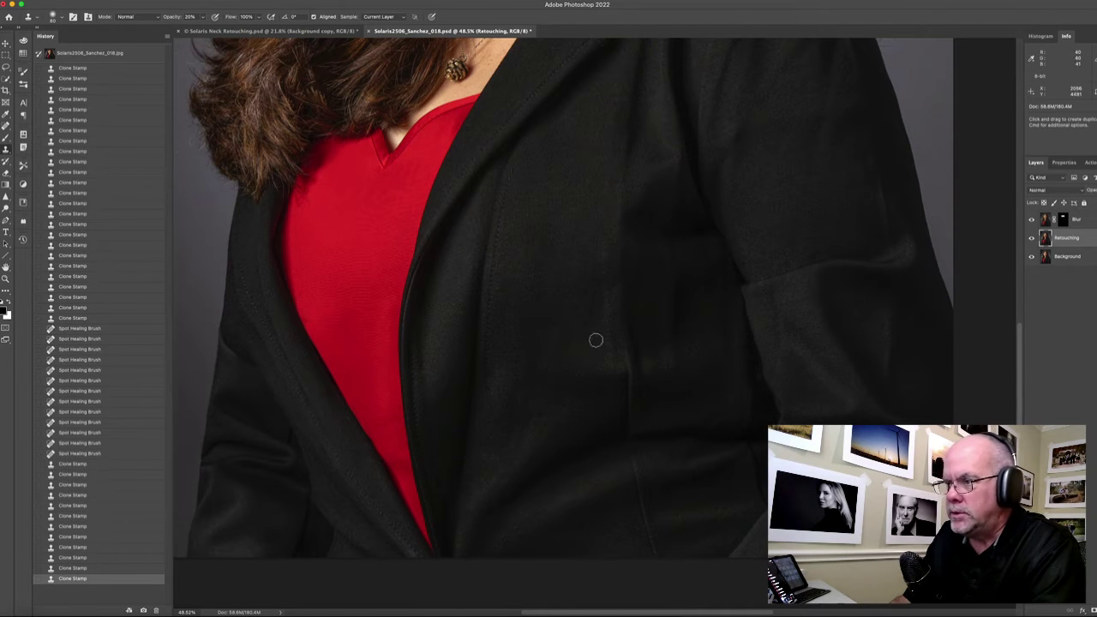
Clone away the light streak running beside the vertical seam of the front jacket panel at 20% opacity
{"action": "left_click", "coordinate": [589, 350], "text": "alt"}
{"action": "left_click_drag", "start_coordinate": [597, 337], "coordinate": [601, 251]}
{"action": "left_click", "coordinate": [602, 362]}
{"action": "left_click", "coordinate": [595, 338], "text": "alt"}
{"action": "left_click", "coordinate": [598, 332]}
{"action": "left_click", "coordinate": [598, 334], "text": "alt"}
{"action": "left_click", "coordinate": [603, 337]}
{"action": "left_click", "coordinate": [601, 366]}
{"action": "left_click", "coordinate": [606, 362], "text": "alt"}
{"action": "left_click_drag", "start_coordinate": [604, 338], "coordinate": [595, 288]}
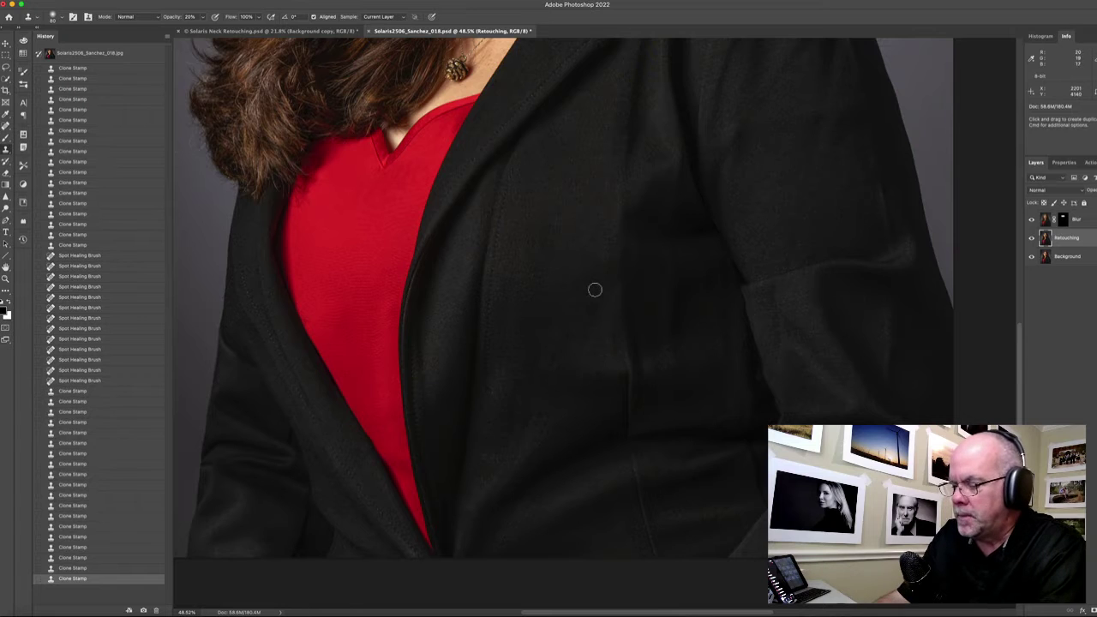
Soften the waist-level crease between the lapel and the vertical seam with the Clone Stamp at 30% opacity
{"action": "key", "text": "3"}
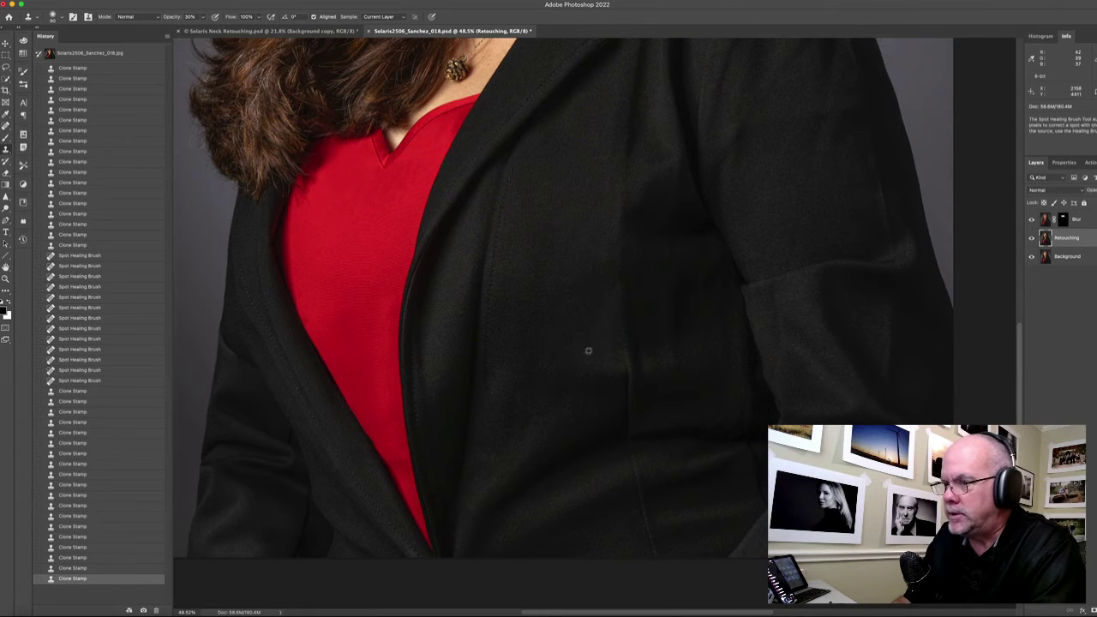
{"action": "left_click", "coordinate": [588, 353], "text": "alt"}
{"action": "left_click_drag", "start_coordinate": [563, 357], "coordinate": [548, 362]}
{"action": "left_click", "coordinate": [556, 378], "text": "alt"}
{"action": "left_click", "coordinate": [551, 406]}
{"action": "left_click", "coordinate": [528, 379]}
{"action": "left_click", "coordinate": [515, 377], "text": "alt"}
{"action": "left_click", "coordinate": [503, 392]}
{"action": "left_click", "coordinate": [507, 421]}
{"action": "left_click", "coordinate": [551, 358]}
Clone darker fabric over the bright fold below waist level next to the lapel
{"action": "left_click", "coordinate": [539, 407], "text": "alt"}
{"action": "left_click", "coordinate": [520, 429]}
{"action": "left_click", "coordinate": [505, 448]}
{"action": "left_click", "coordinate": [529, 432]}
{"action": "left_click", "coordinate": [529, 399]}
{"action": "left_click", "coordinate": [513, 415]}
{"action": "left_click", "coordinate": [512, 434]}
{"action": "left_click", "coordinate": [554, 404]}
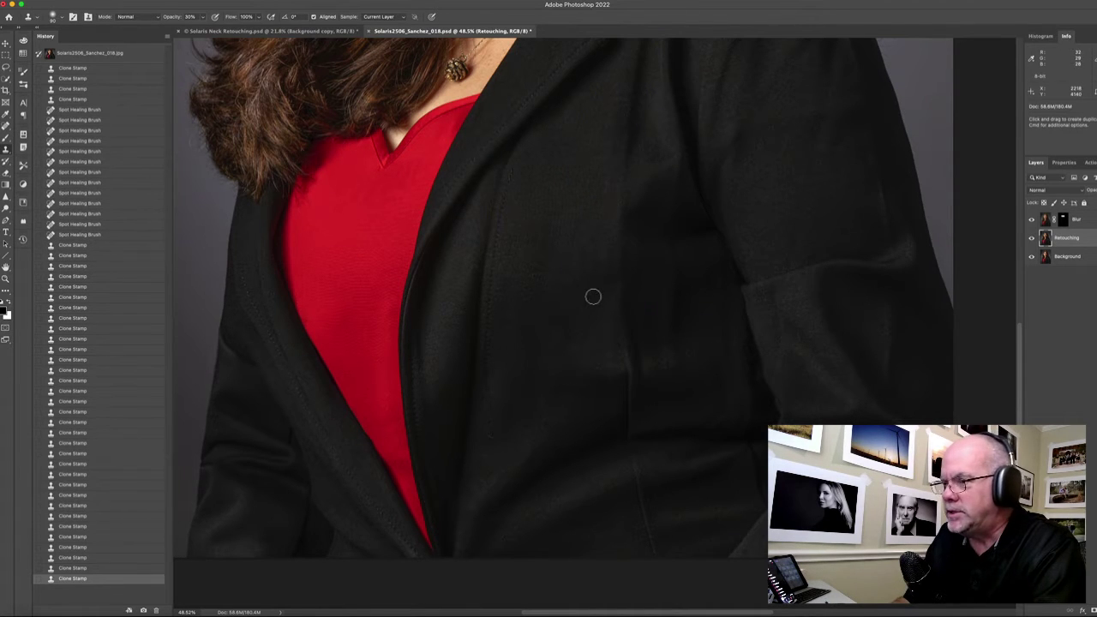
Blend the uneven tones of the front panel along the vertical seam, from the waist crease up to mid-chest
{"action": "left_click", "coordinate": [566, 362], "text": "alt"}
{"action": "left_click", "coordinate": [598, 372]}
{"action": "left_click", "coordinate": [610, 367]}
{"action": "left_click", "coordinate": [588, 358]}
{"action": "left_click", "coordinate": [592, 331]}
{"action": "left_click", "coordinate": [560, 288]}
{"action": "left_click", "coordinate": [582, 261]}
{"action": "left_click", "coordinate": [599, 295]}
{"action": "left_click", "coordinate": [607, 306]}
{"action": "left_click", "coordinate": [556, 327]}
{"action": "left_click", "coordinate": [602, 253]}
{"action": "left_click", "coordinate": [606, 283]}
{"action": "left_click", "coordinate": [558, 310]}
{"action": "left_click", "coordinate": [583, 331]}
{"action": "left_click", "coordinate": [596, 300]}
{"action": "left_click", "coordinate": [557, 342]}
{"action": "left_click", "coordinate": [551, 320], "text": "alt"}
{"action": "left_click", "coordinate": [576, 297]}
Enlarge the Clone Stamp brush to 200 and soften the bright patches around the vertical seam at waist level
{"action": "key", "text": "bracketleft"}
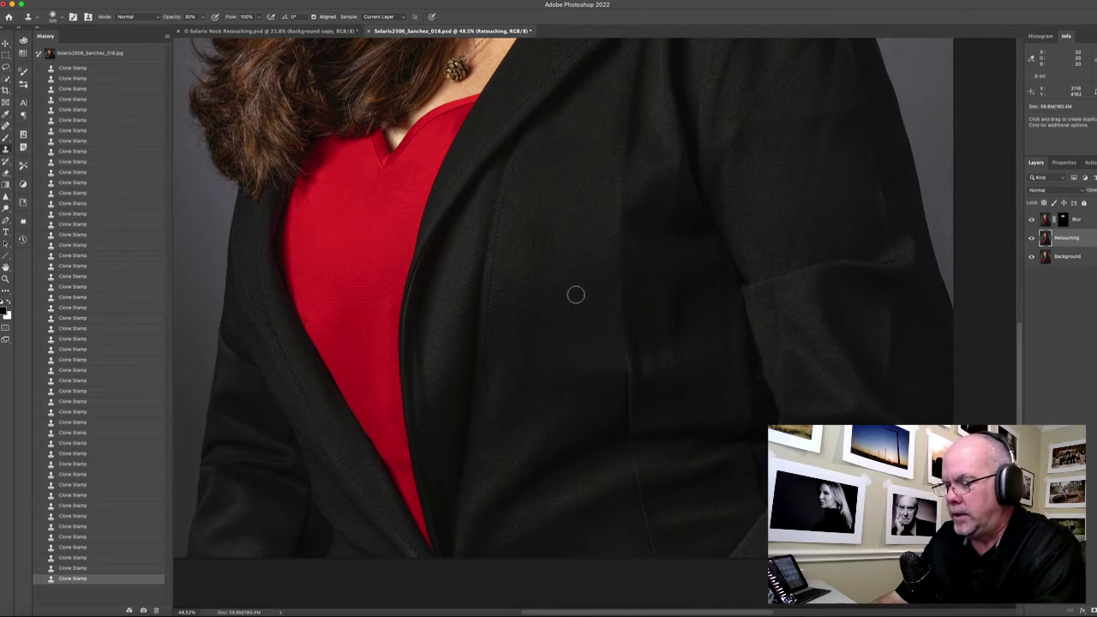
{"action": "key", "text": "bracketright"}
{"action": "key", "text": "bracketright"}
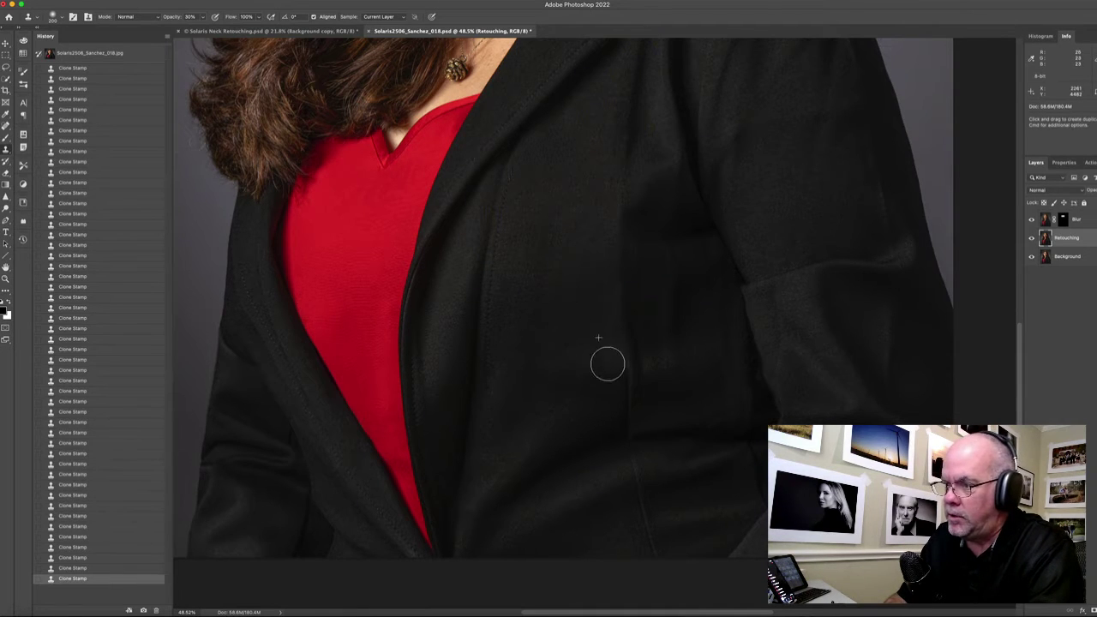
{"action": "key", "text": "j"}
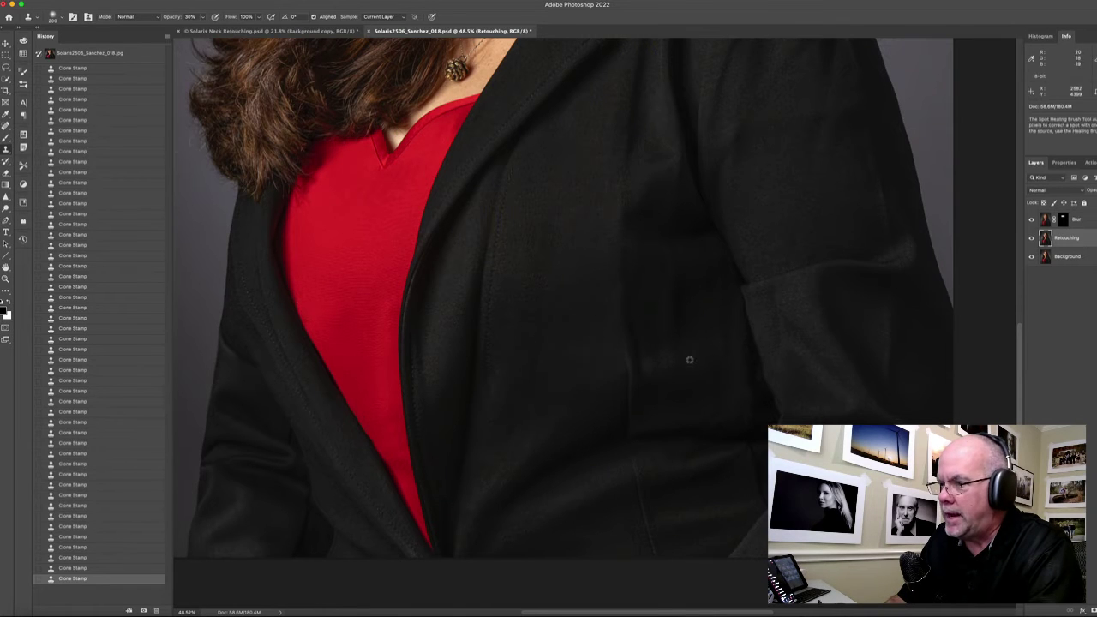
{"action": "key", "text": "s"}
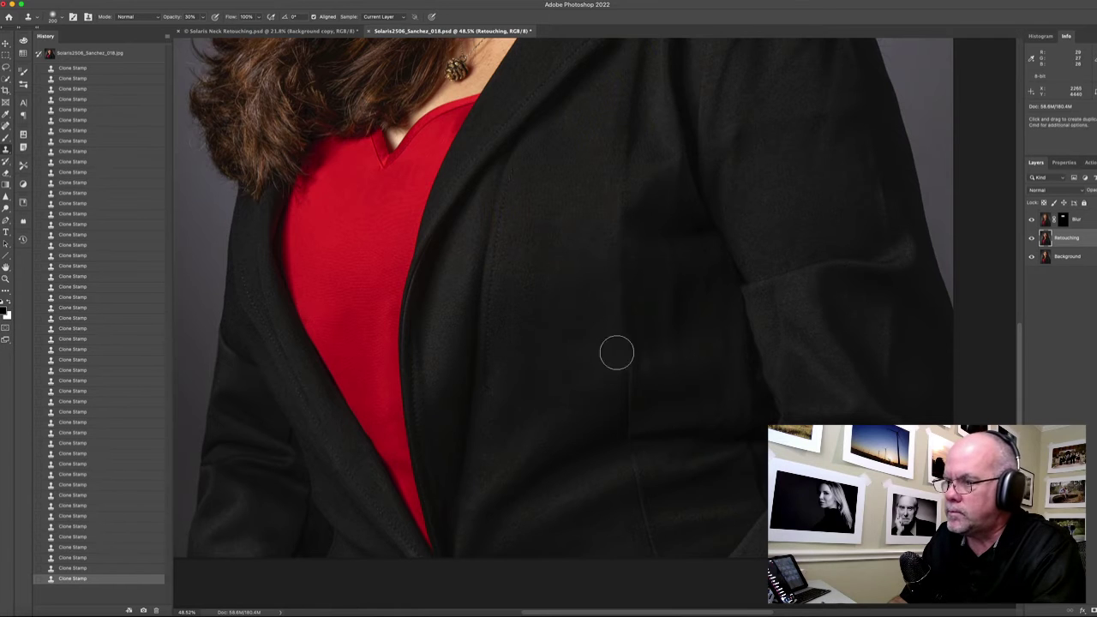
{"action": "key", "text": "space"}
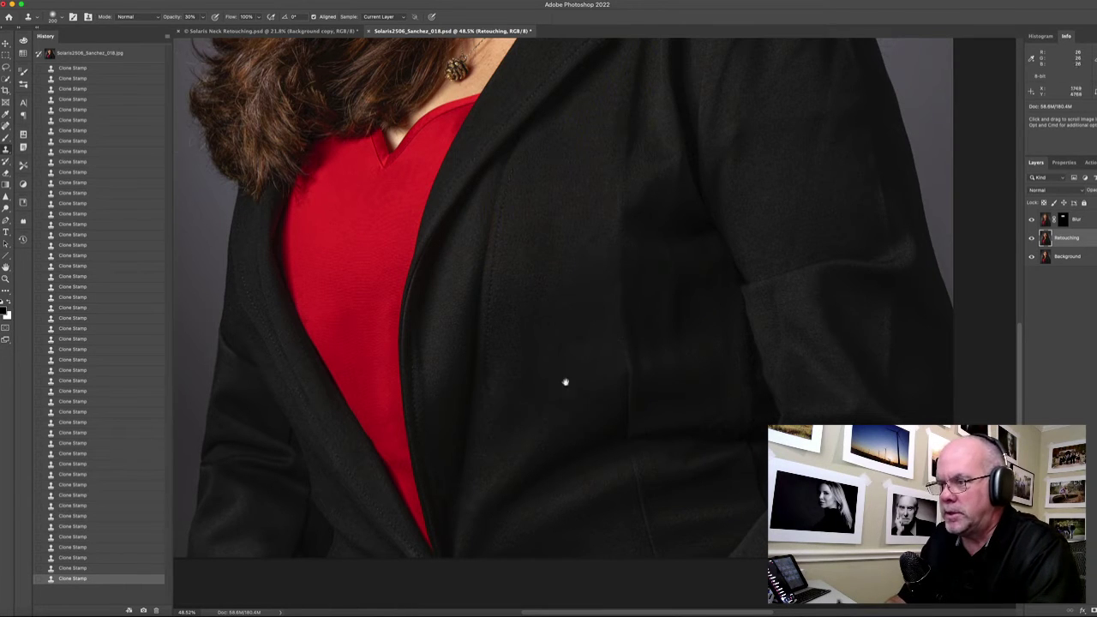
Clone out the diagonal folds on the lower front panel between the lapel and the seam at 30% opacity
{"action": "key", "text": "bracketleft"}
{"action": "key", "text": "bracketleft"}
{"action": "key", "text": "bracketleft"}
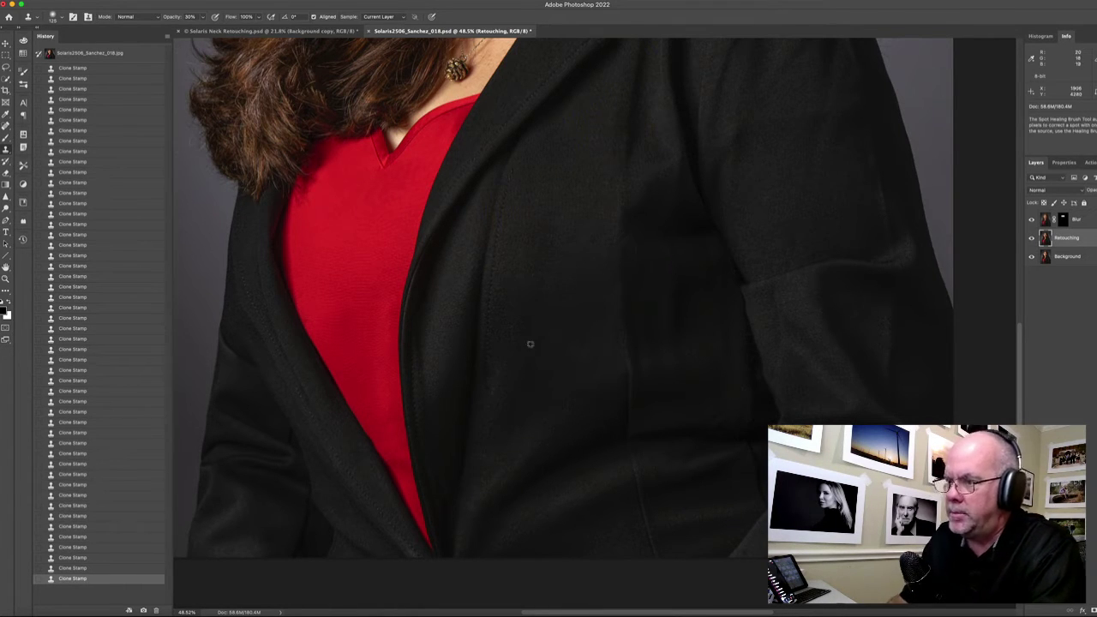
{"action": "left_click", "coordinate": [504, 367], "text": "alt"}
{"action": "left_click_drag", "start_coordinate": [506, 391], "coordinate": [505, 392]}
{"action": "scroll", "coordinate": [562, 343], "scroll_direction": "down", "scroll_amount": 3}
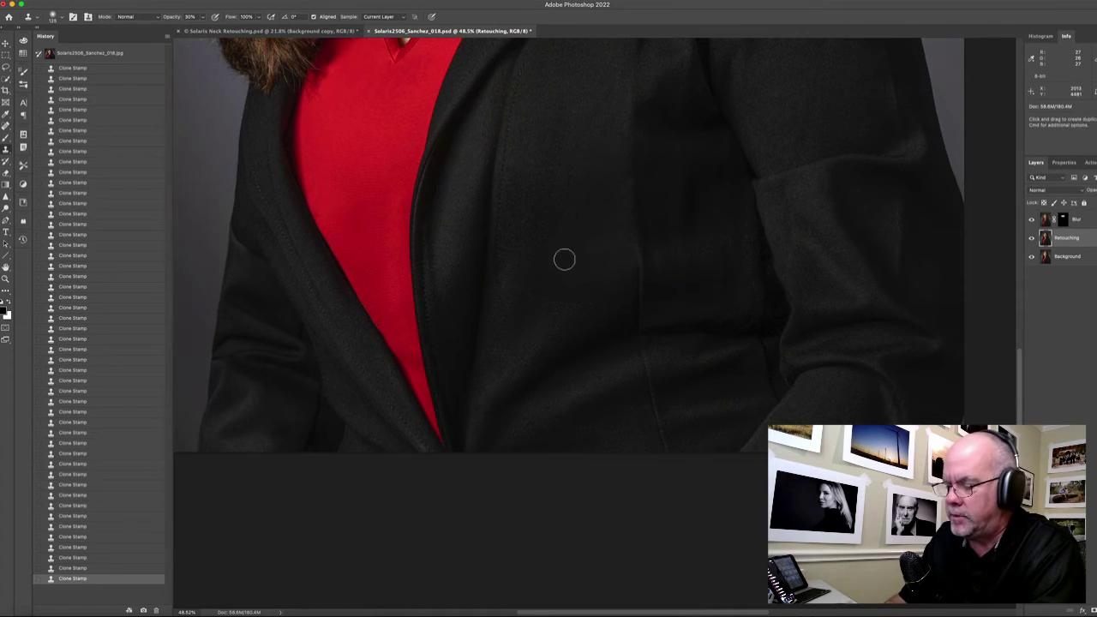
{"action": "left_click", "coordinate": [529, 299], "text": "alt"}
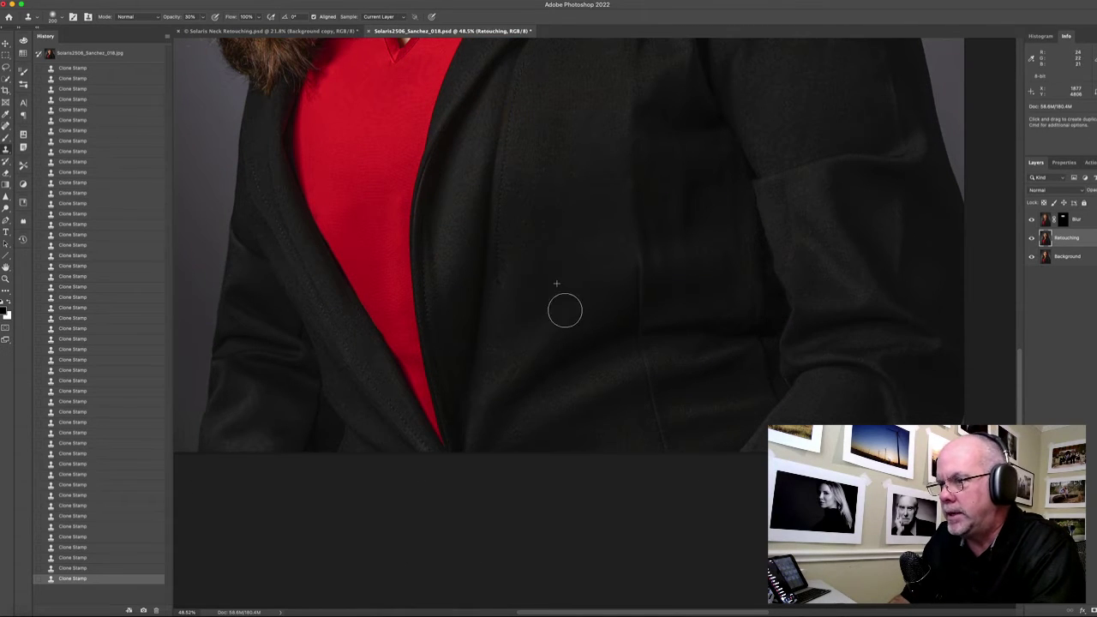
{"action": "mouse_move", "coordinate": [513, 388]}
{"action": "left_mouse_down"}
{"action": "mouse_move", "coordinate": [599, 317]}
{"action": "mouse_move", "coordinate": [525, 378]}
{"action": "mouse_move", "coordinate": [548, 345]}
{"action": "mouse_move", "coordinate": [604, 325]}
{"action": "mouse_move", "coordinate": [577, 357]}
{"action": "mouse_move", "coordinate": [620, 316]}
{"action": "mouse_move", "coordinate": [597, 343]}
{"action": "mouse_move", "coordinate": [528, 362]}
{"action": "mouse_move", "coordinate": [502, 382]}
{"action": "mouse_move", "coordinate": [598, 380]}
{"action": "mouse_move", "coordinate": [628, 361]}
{"action": "mouse_move", "coordinate": [522, 433]}
{"action": "mouse_move", "coordinate": [625, 360]}
{"action": "mouse_move", "coordinate": [552, 428]}
{"action": "mouse_move", "coordinate": [555, 341]}
{"action": "mouse_move", "coordinate": [529, 304]}
{"action": "mouse_move", "coordinate": [552, 400]}
{"action": "mouse_move", "coordinate": [618, 368]}
{"action": "mouse_move", "coordinate": [570, 423]}
{"action": "mouse_move", "coordinate": [548, 267]}
{"action": "left_mouse_up"}
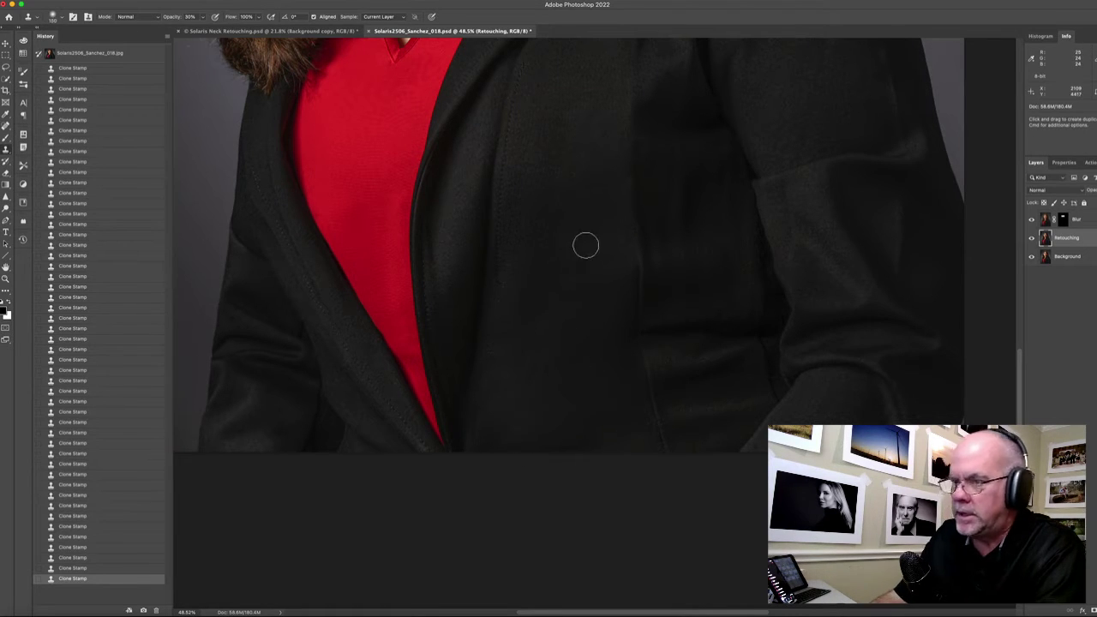
Clone away the vertical and horizontal folds on the jacket's side panel between the seam and the sleeve
{"action": "key", "text": "j"}
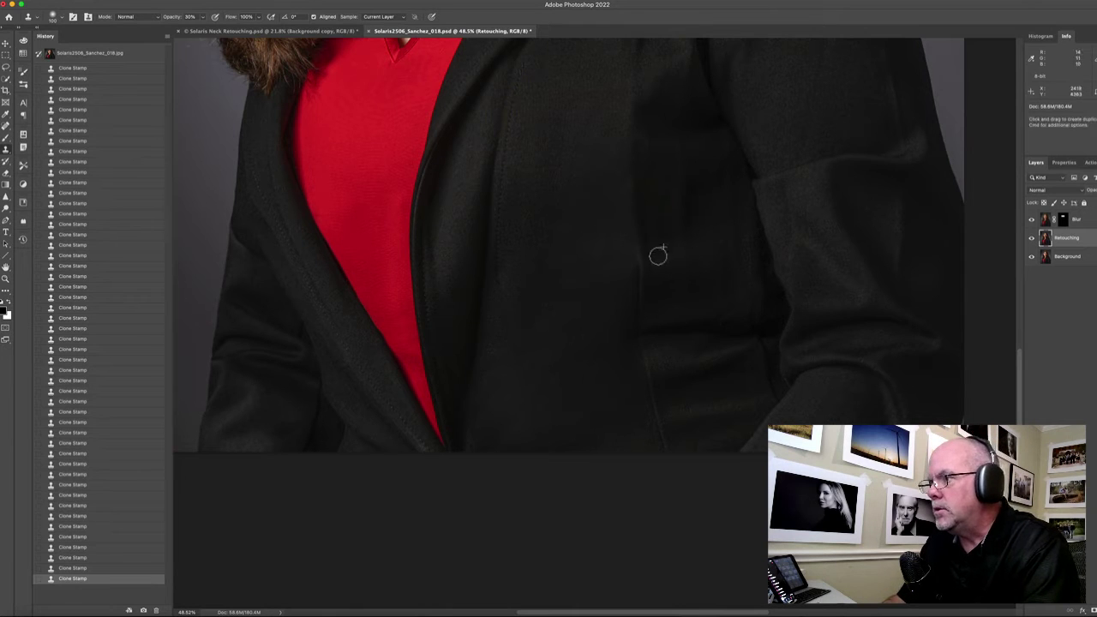
{"action": "left_click", "coordinate": [695, 189], "text": "alt"}
{"action": "left_click_drag", "start_coordinate": [685, 206], "coordinate": [679, 229]}
{"action": "left_click", "coordinate": [691, 184], "text": "alt"}
{"action": "key", "text": "bracketright"}
{"action": "key", "text": "bracketright"}
{"action": "key", "text": "bracketright"}
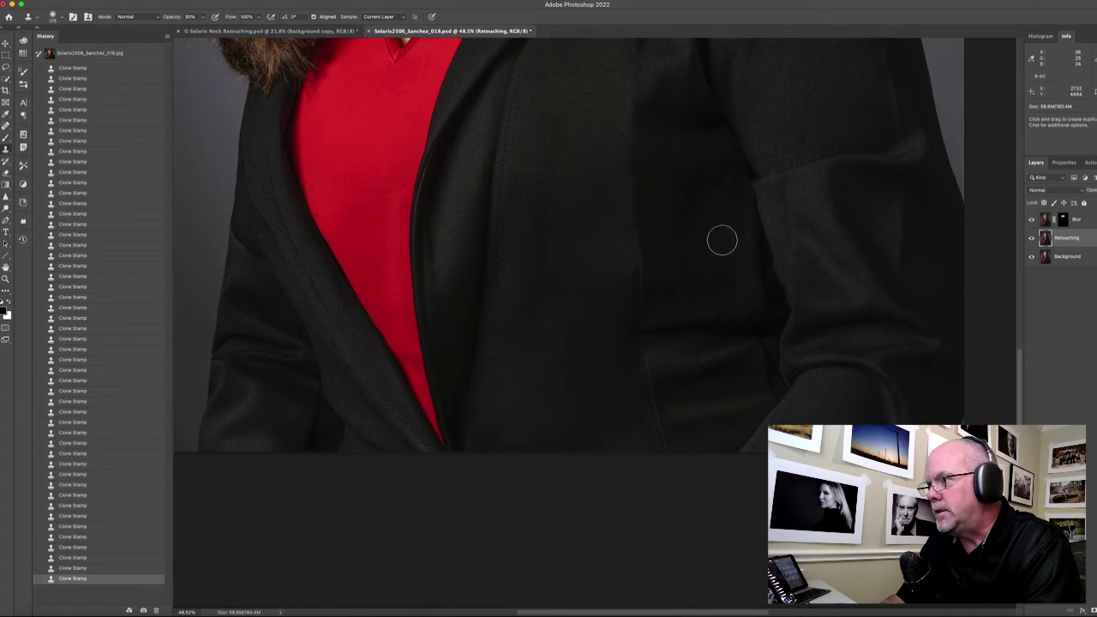
{"action": "key", "text": "j"}
{"action": "key", "text": "s"}
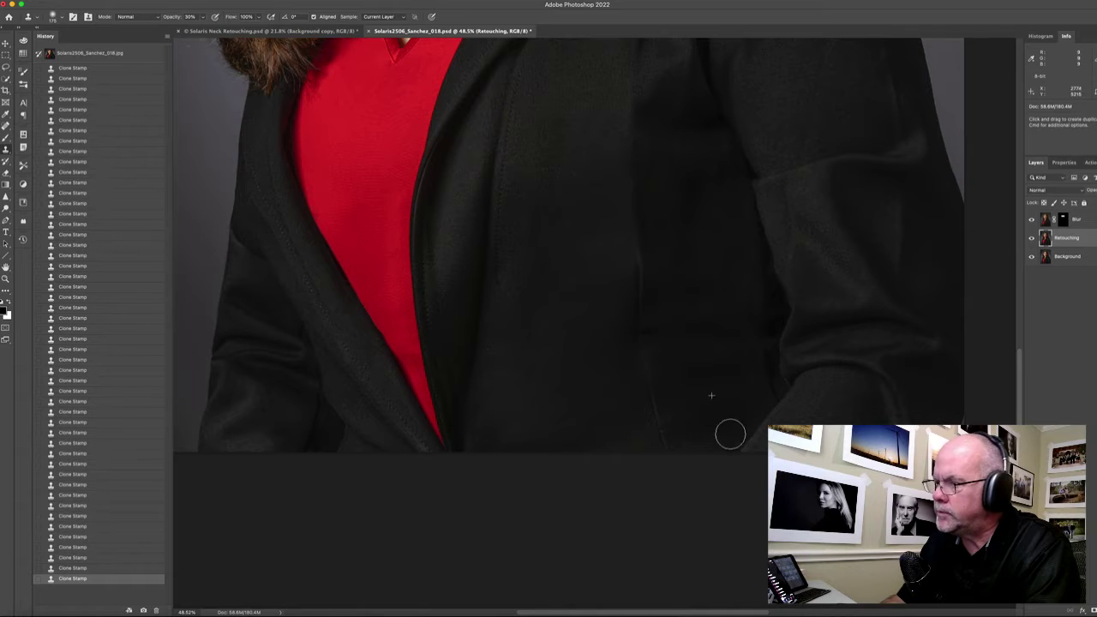
Smooth the leftover tonal patches on the side panel, below the chest and at the waist, at 20% opacity
{"action": "scroll", "coordinate": [677, 251], "scroll_direction": "up", "scroll_amount": 5}
{"action": "key", "text": "2"}
{"action": "left_click", "coordinate": [698, 336], "text": "alt"}
{"action": "mouse_move", "coordinate": [696, 298]}
{"action": "left_mouse_down"}
{"action": "mouse_move", "coordinate": [701, 350]}
{"action": "mouse_move", "coordinate": [716, 295]}
{"action": "left_mouse_up"}
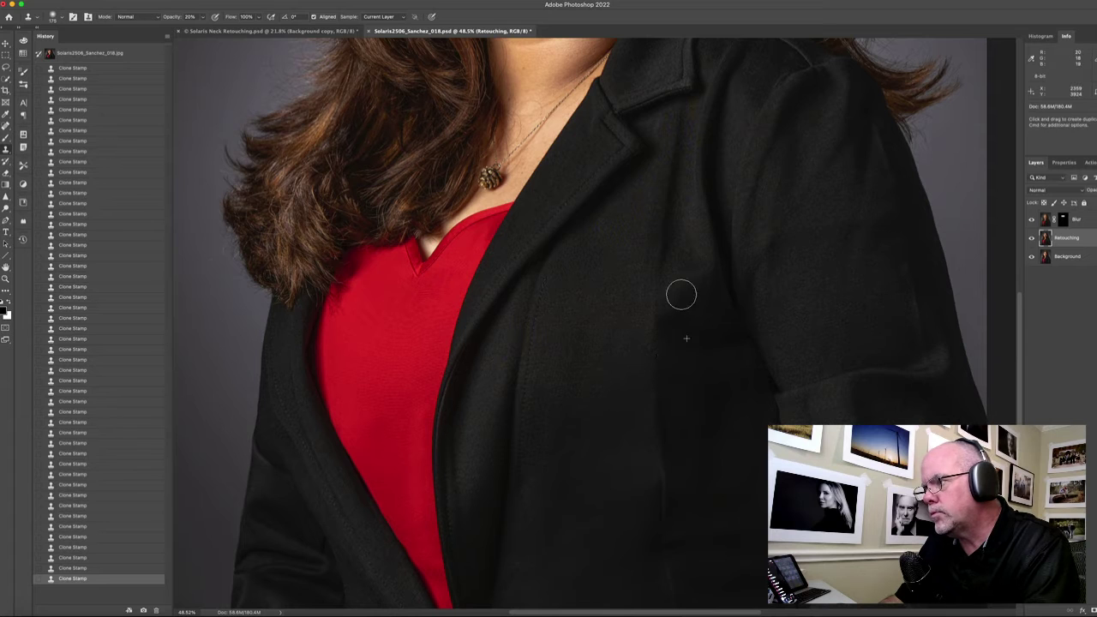
{"action": "scroll", "coordinate": [737, 406], "scroll_direction": "down", "scroll_amount": 4}
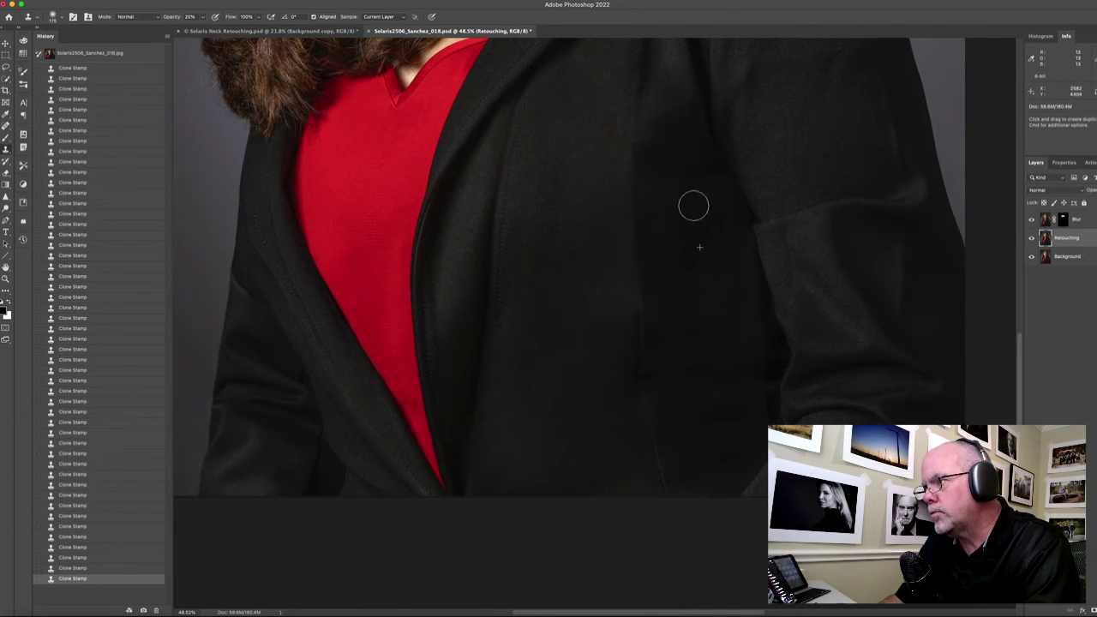
{"action": "left_click", "coordinate": [684, 345], "text": "alt"}
{"action": "left_click_drag", "start_coordinate": [682, 374], "coordinate": [709, 376]}
Clone out the inner part of the sleeve's elbow crease with the Clone Stamp at 50% opacity
{"action": "scroll", "coordinate": [701, 399], "scroll_direction": "up", "scroll_amount": 4}
{"action": "scroll", "coordinate": [686, 325], "scroll_direction": "right", "scroll_amount": 2}
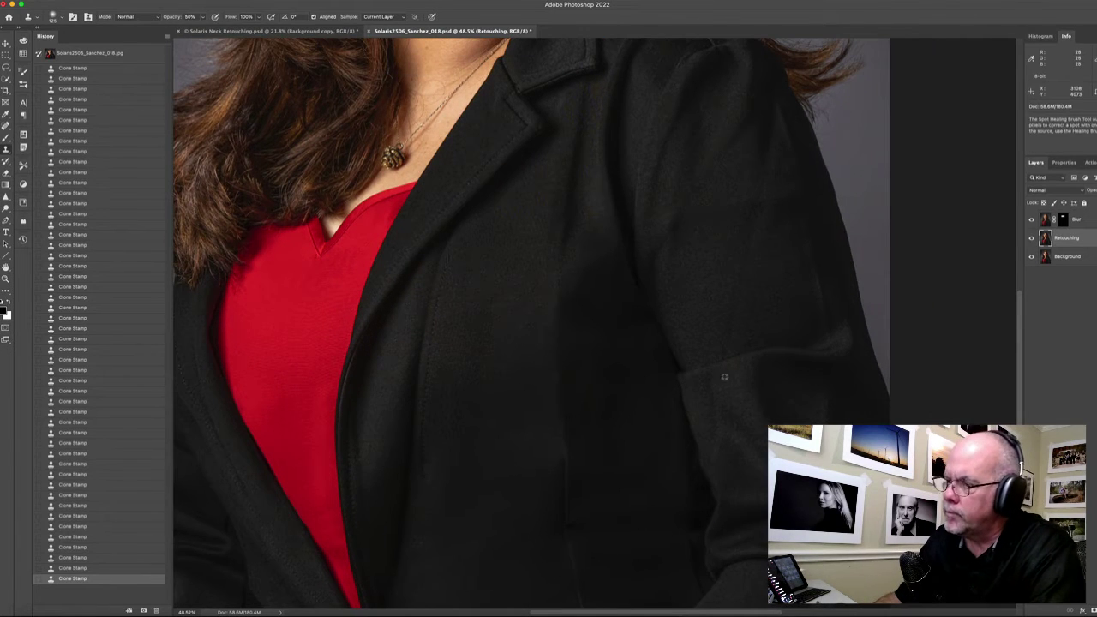
{"action": "left_click", "coordinate": [703, 336], "text": "alt"}
{"action": "left_click_drag", "start_coordinate": [702, 366], "coordinate": [720, 366]}
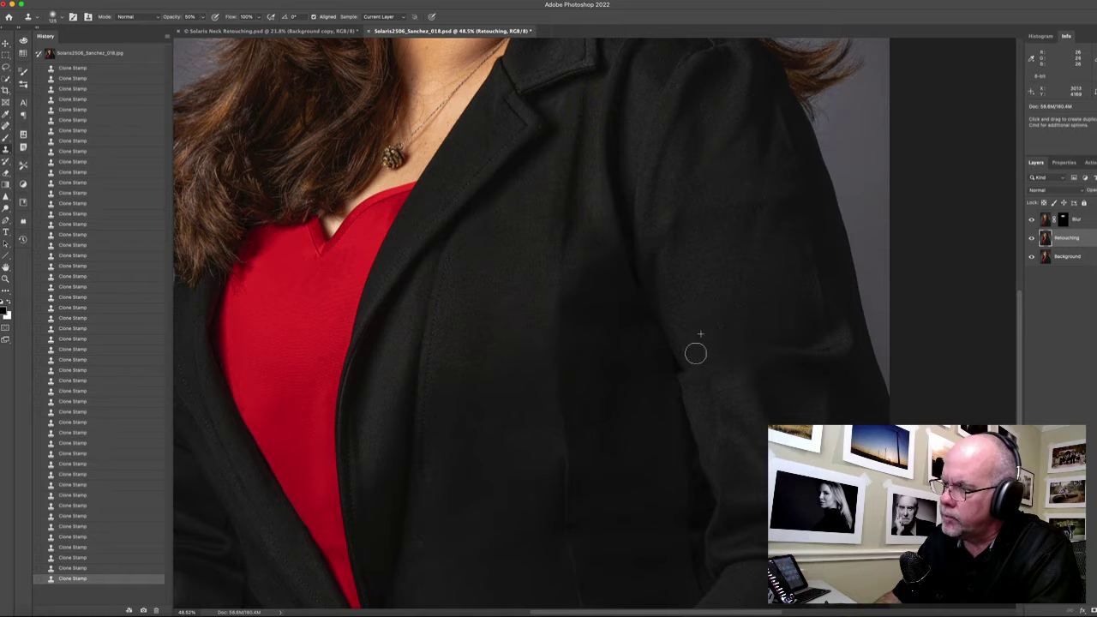
{"action": "key", "text": "j"}
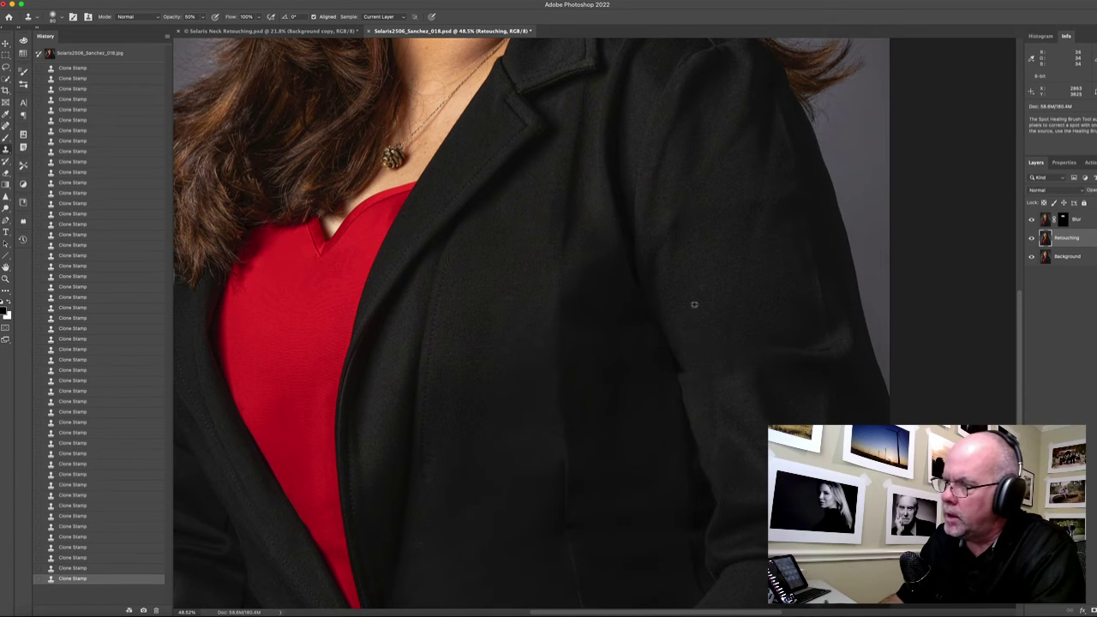
{"action": "left_click", "coordinate": [676, 336], "text": "alt"}
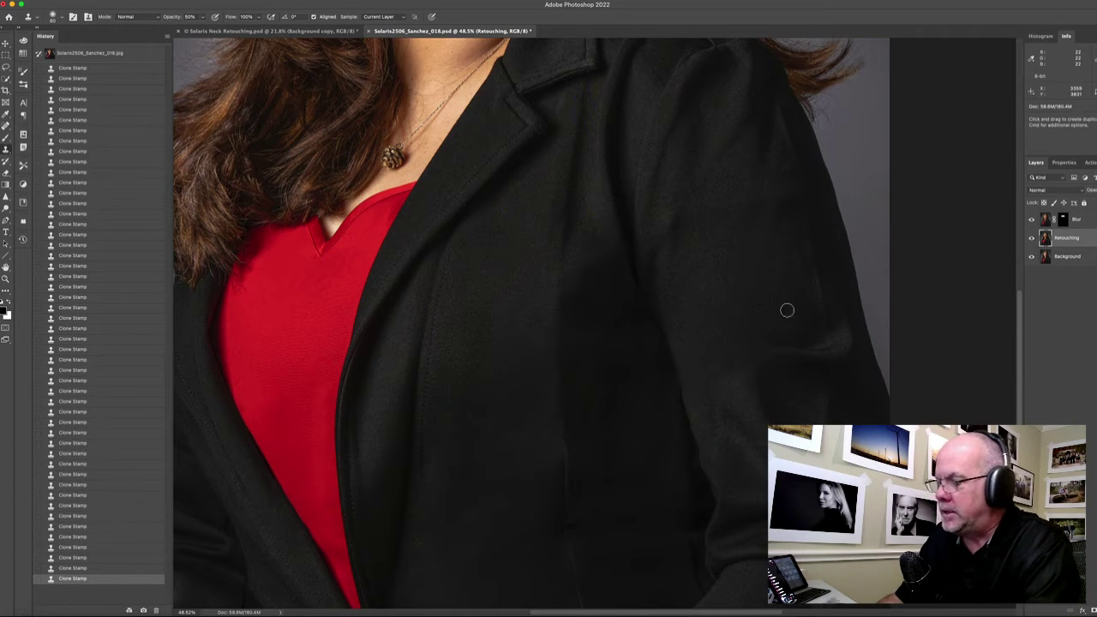
Remove the remaining bright elbow fold near the sleeve's outer edge with the Clone Stamp
{"action": "key", "text": "j"}
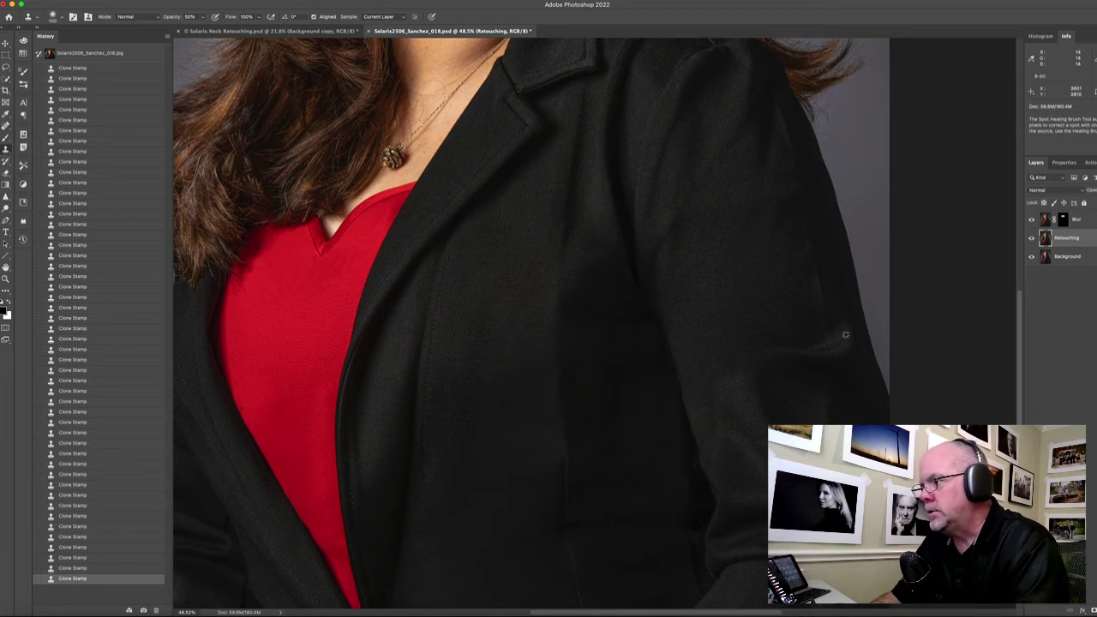
{"action": "mouse_move", "coordinate": [850, 362]}
{"action": "left_mouse_down"}
{"action": "mouse_move", "coordinate": [847, 390]}
{"action": "mouse_move", "coordinate": [835, 347]}
{"action": "mouse_move", "coordinate": [779, 356]}
{"action": "mouse_move", "coordinate": [814, 349]}
{"action": "mouse_move", "coordinate": [799, 364]}
{"action": "mouse_move", "coordinate": [814, 369]}
{"action": "mouse_move", "coordinate": [772, 360]}
{"action": "mouse_move", "coordinate": [812, 390]}
{"action": "mouse_move", "coordinate": [798, 366]}
{"action": "left_mouse_up"}
{"action": "left_click", "coordinate": [815, 319], "text": "alt"}
{"action": "left_click", "coordinate": [819, 322], "text": "alt"}
{"action": "left_click", "coordinate": [786, 397], "text": "alt"}
{"action": "left_click", "coordinate": [802, 311], "text": "alt"}
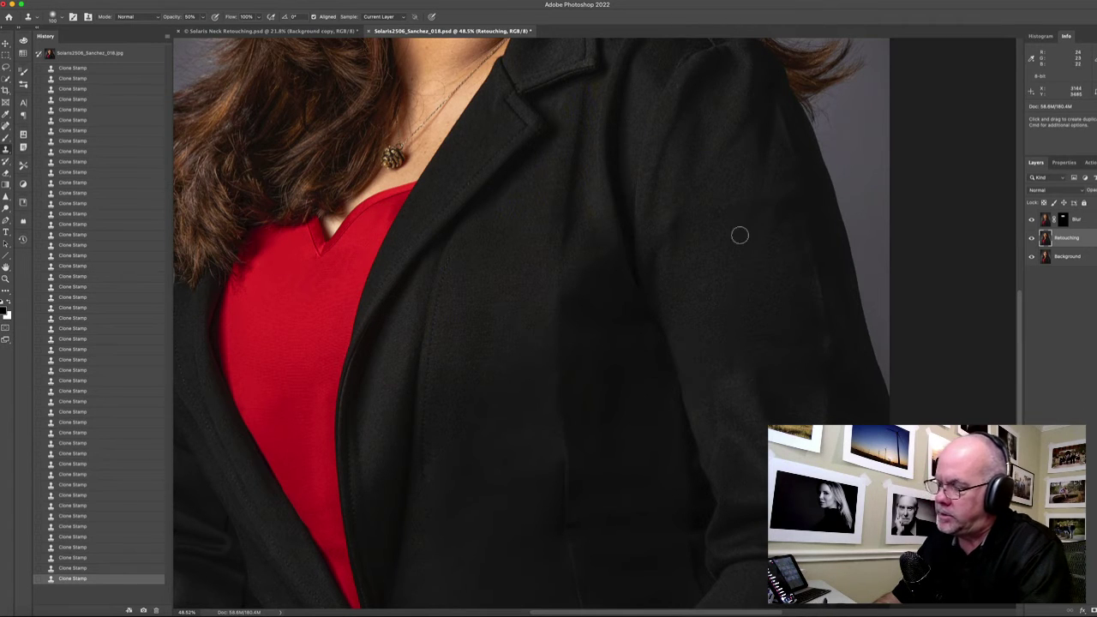
Smooth the fabric tones along the upper and lower sleeve using a larger Clone Stamp brush at 50% opacity
{"action": "left_click_drag", "start_coordinate": [700, 359], "coordinate": [655, 254]}
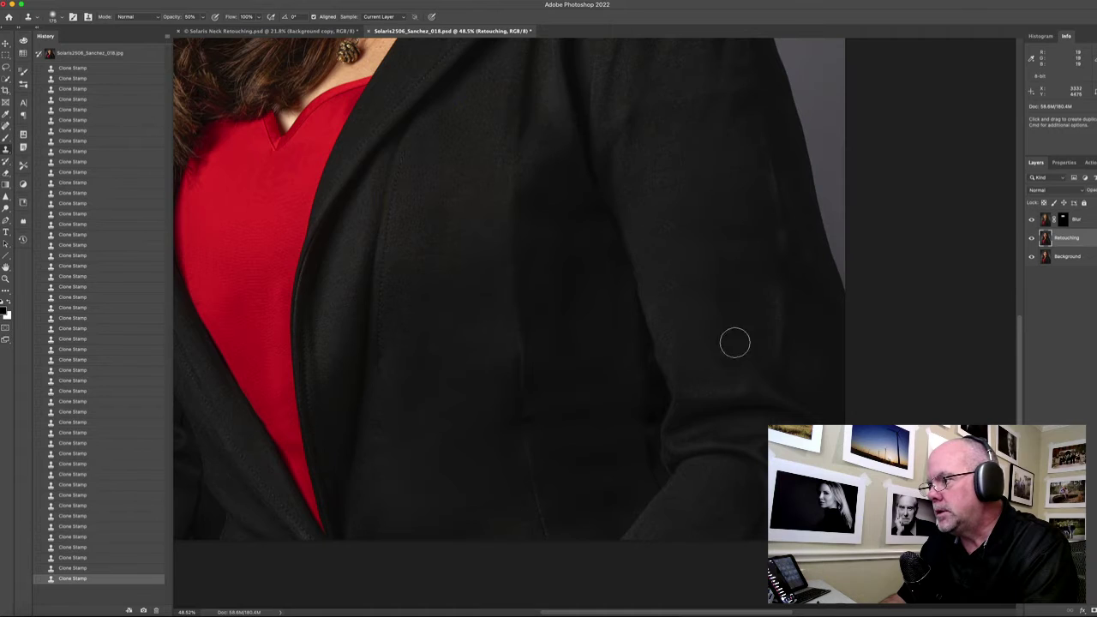
{"action": "scroll", "coordinate": [694, 264], "scroll_direction": "up", "scroll_amount": 4}
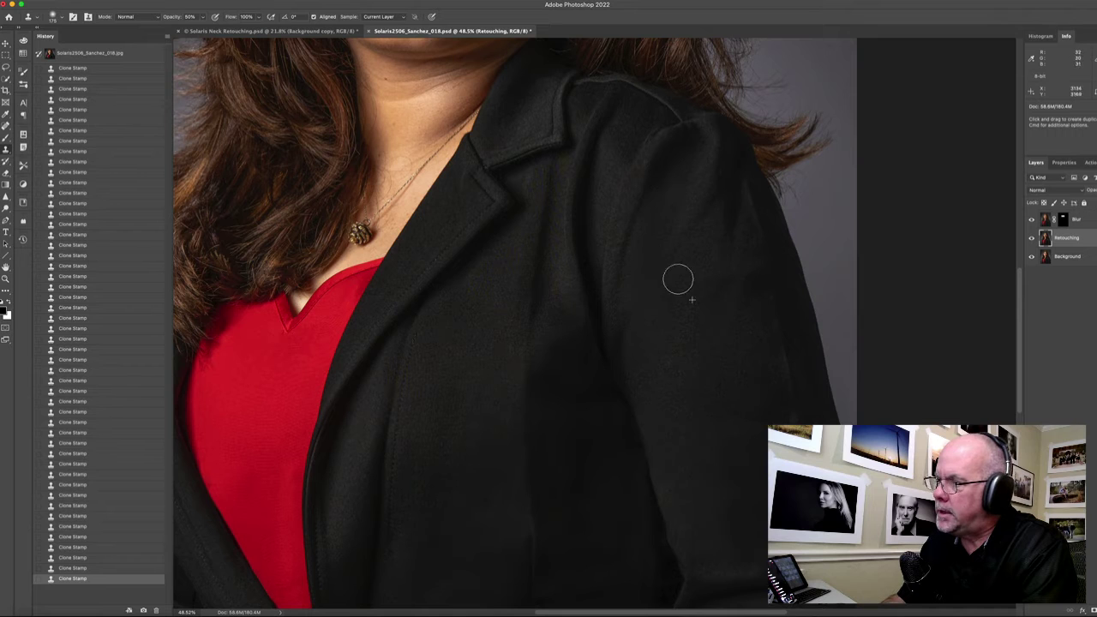
{"action": "left_click", "coordinate": [664, 248], "text": "alt"}
{"action": "left_click_drag", "start_coordinate": [720, 339], "coordinate": [655, 240]}
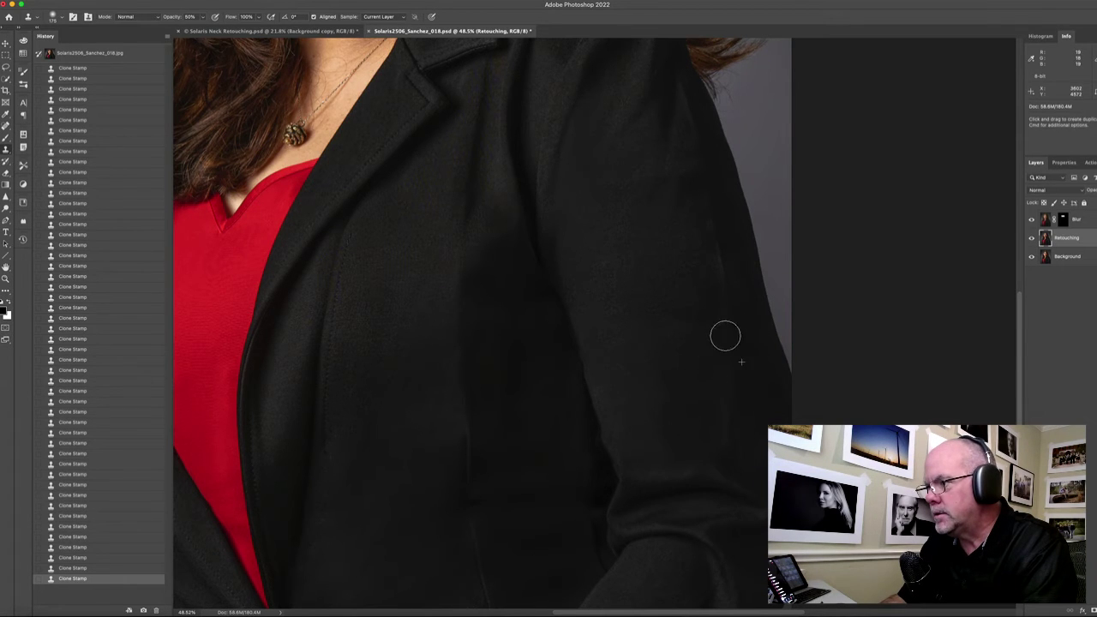
{"action": "scroll", "coordinate": [733, 319], "scroll_direction": "down", "scroll_amount": 2}
{"action": "scroll", "coordinate": [733, 319], "scroll_direction": "right", "scroll_amount": 1}
{"action": "scroll", "coordinate": [655, 293], "scroll_direction": "down", "scroll_amount": 1}
{"action": "scroll", "coordinate": [654, 294], "scroll_direction": "left", "scroll_amount": 2}
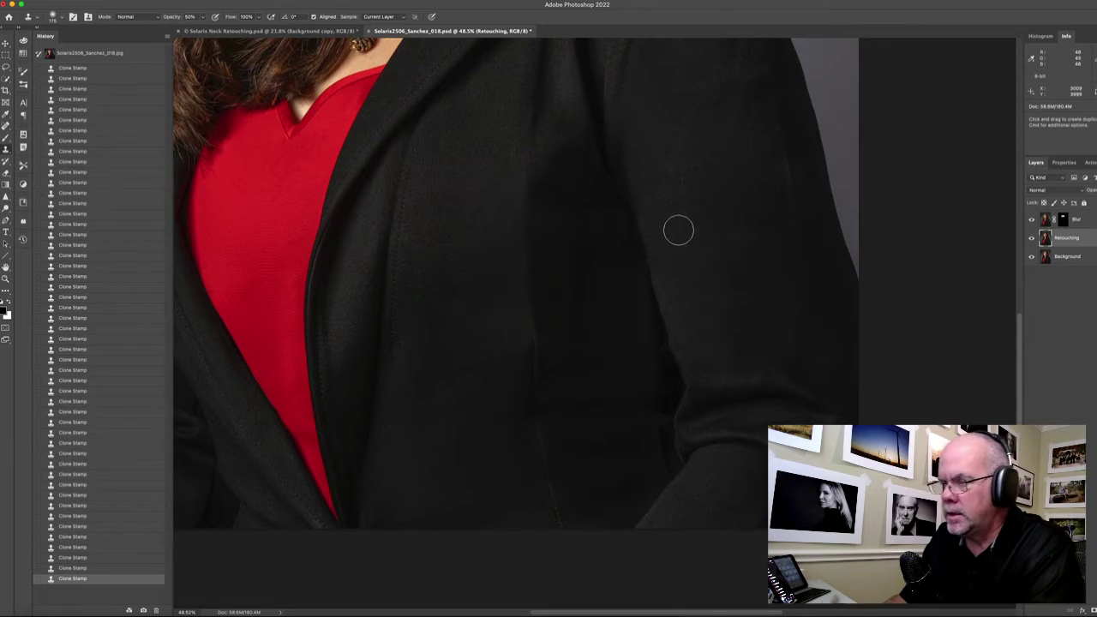
Clean up the sleeve's inner edge with a smaller Clone Stamp brush at 100% opacity and zoom out to 33.3%
{"action": "key", "text": "bracketleft"}
{"action": "key", "text": "bracketleft"}
{"action": "key", "text": "bracketleft"}
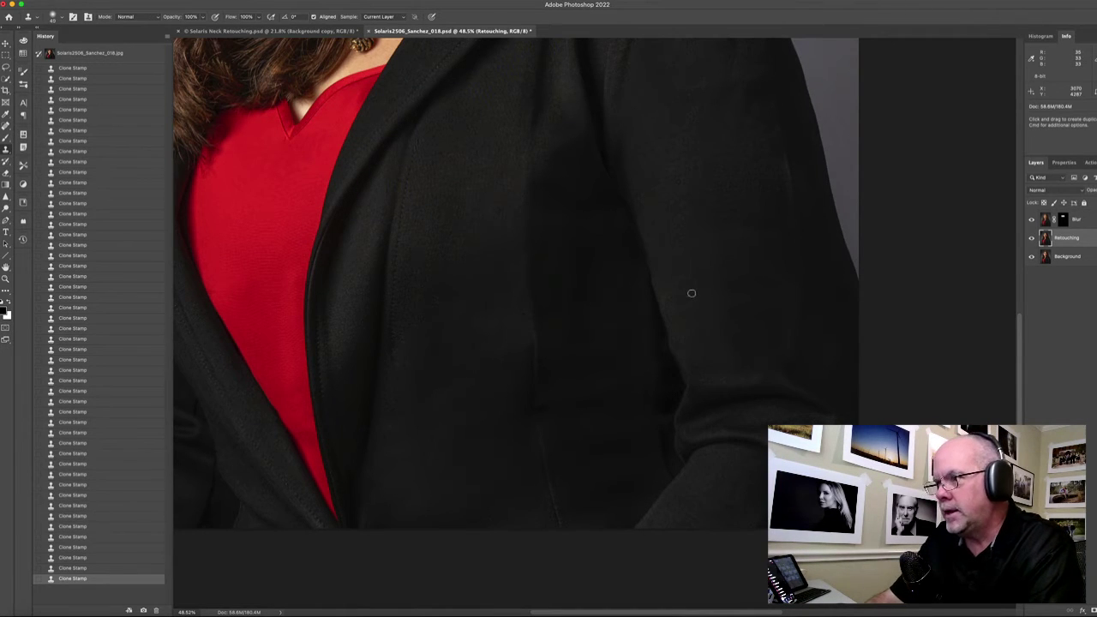
{"action": "key", "text": "j"}
{"action": "left_click_drag", "start_coordinate": [664, 342], "coordinate": [668, 349]}
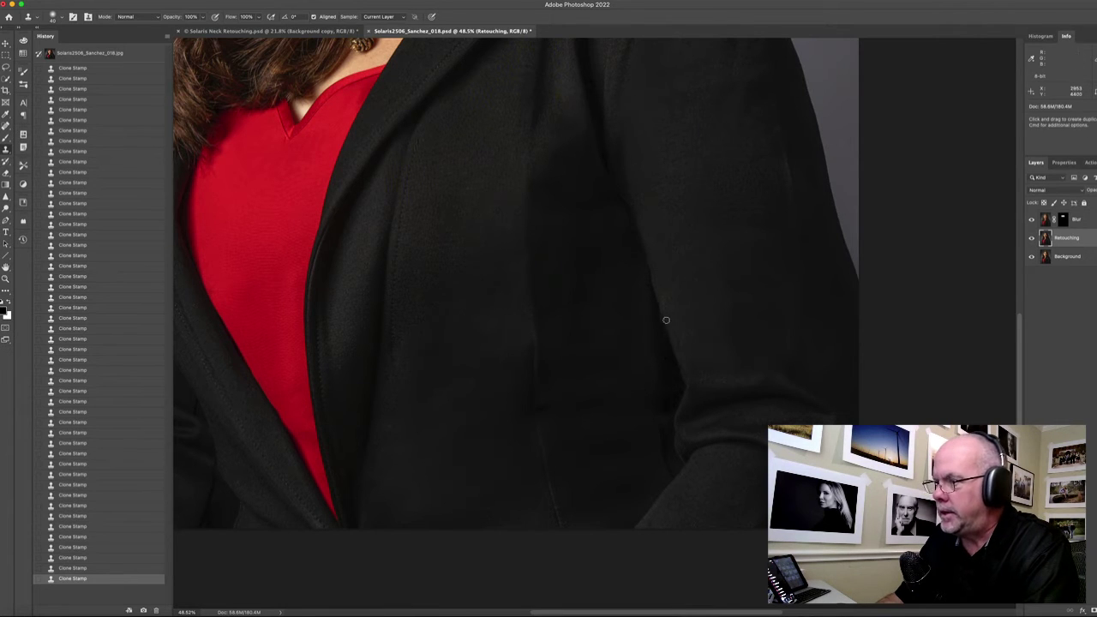
{"action": "key", "text": "z"}
{"action": "left_click", "coordinate": [676, 330], "text": "alt"}
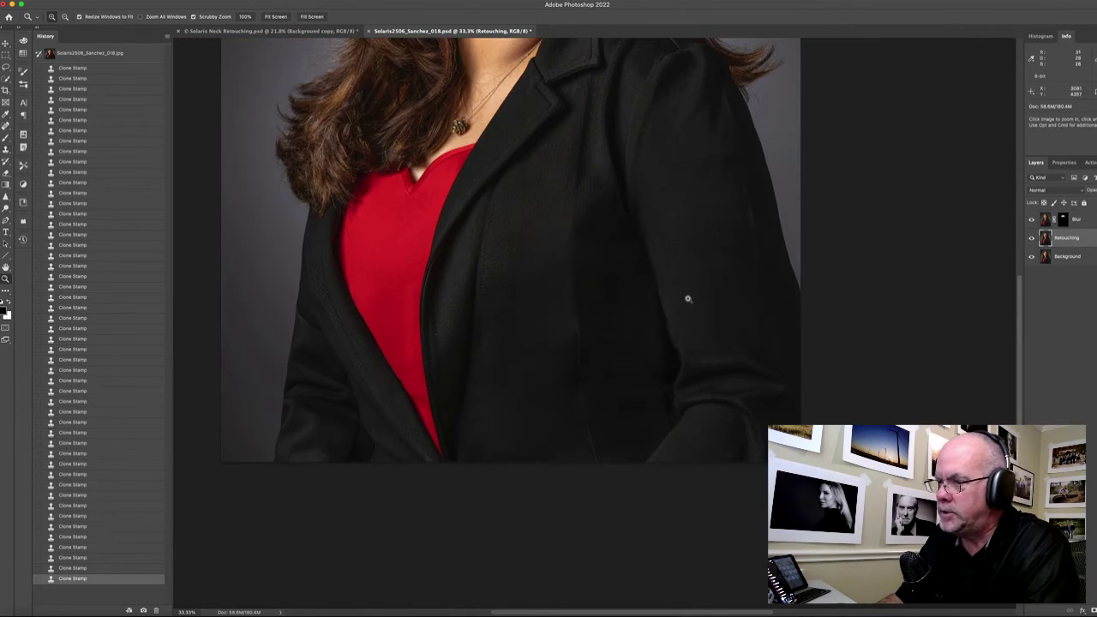
Refine the sleeve's inner edge above the elbow with a small Clone Stamp brush at 100% opacity
{"action": "left_click", "coordinate": [678, 319]}
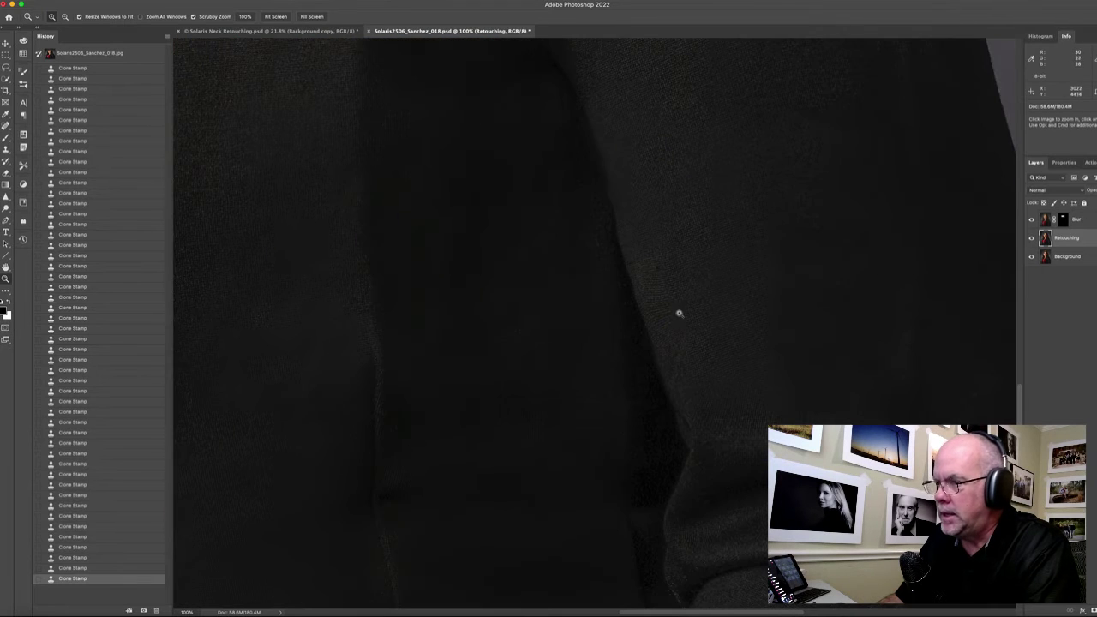
{"action": "key", "text": "s"}
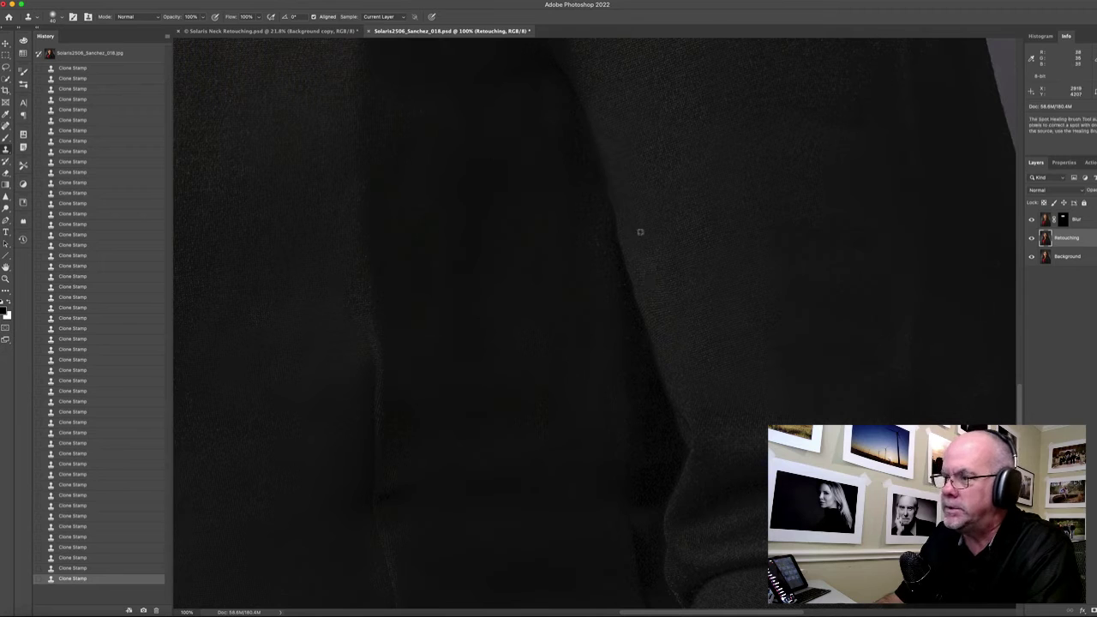
{"action": "key", "text": "j"}
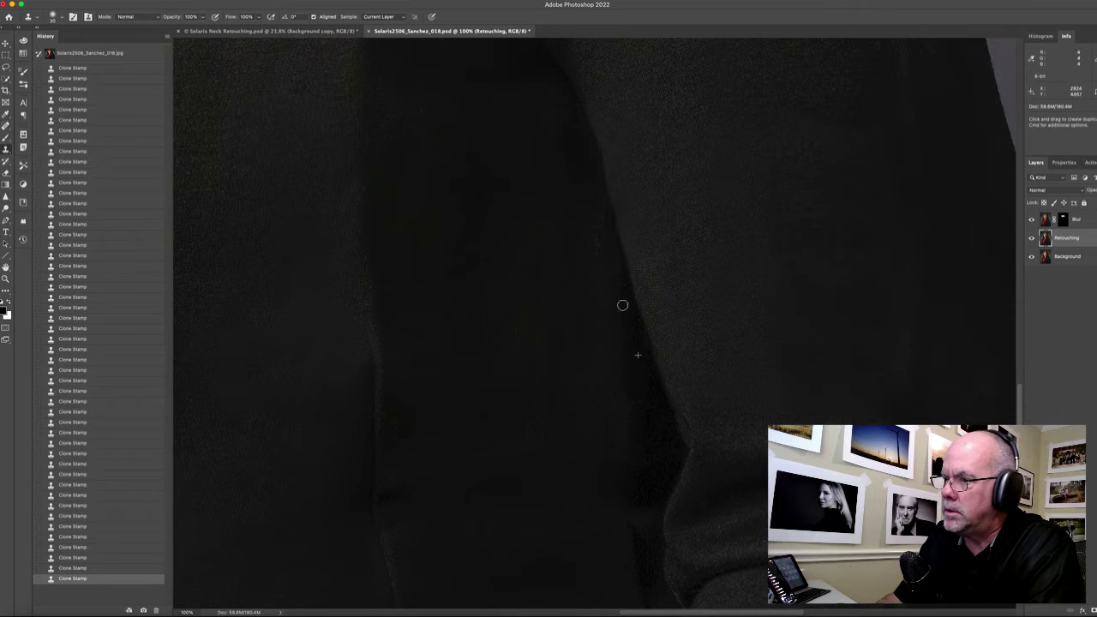
{"action": "scroll", "coordinate": [586, 149], "scroll_direction": "down", "scroll_amount": 5}
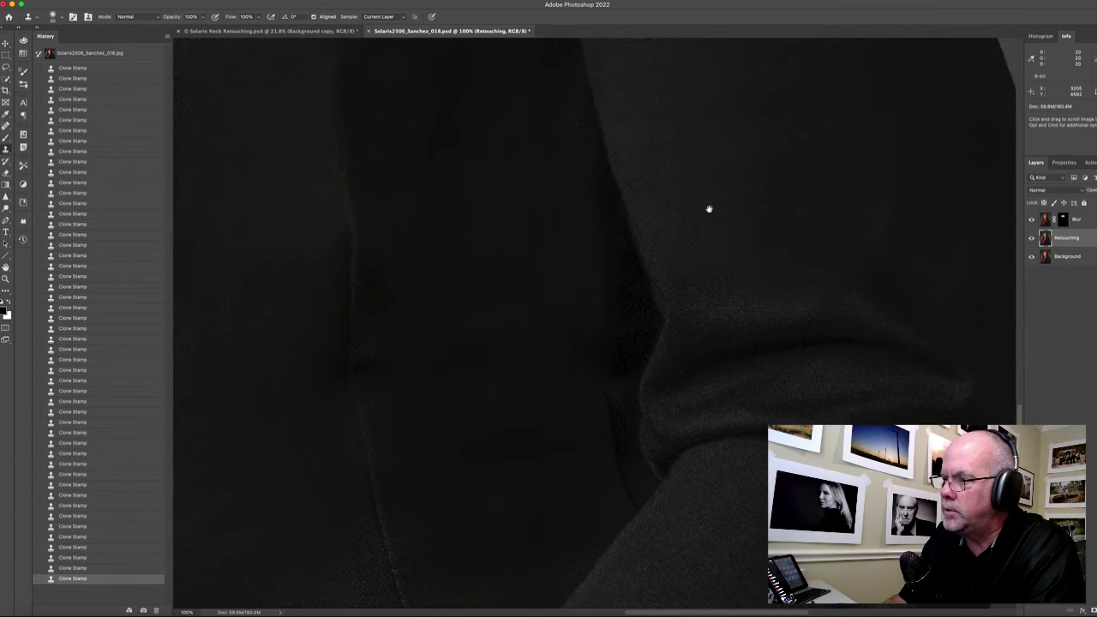
Clone dark fabric over the outer end of the elbow fold and down the lower sleeve with a size 100 brush
{"action": "key", "text": "super+0"}
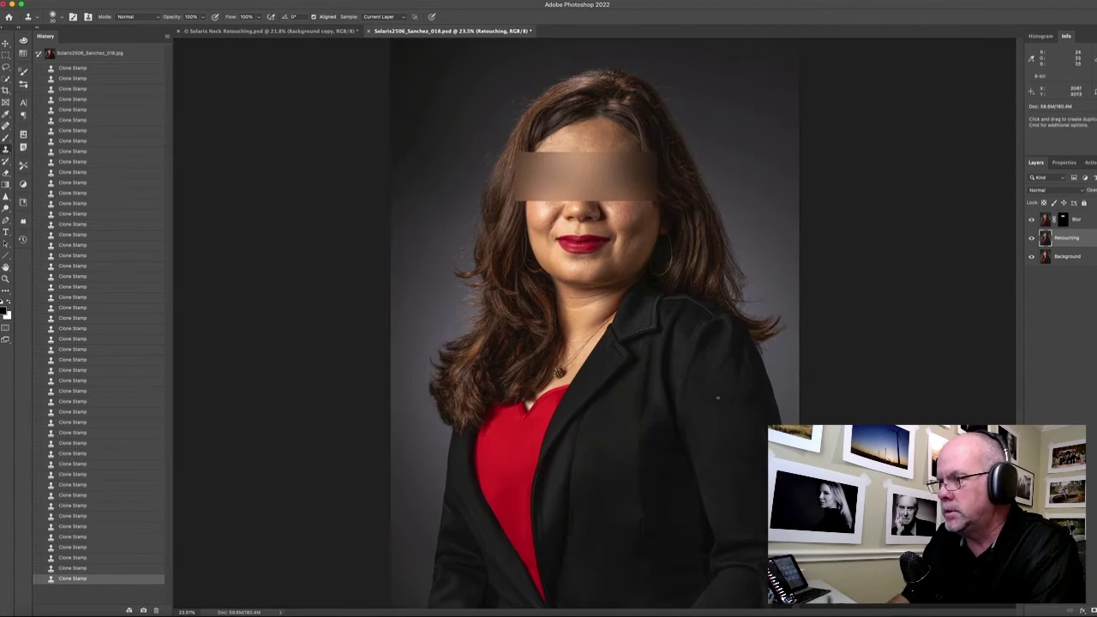
{"action": "left_click", "coordinate": [720, 460], "text": "super"}
{"action": "left_click", "coordinate": [721, 460], "text": "super"}
{"action": "left_click", "coordinate": [722, 460], "text": "super"}
{"action": "left_click_drag", "start_coordinate": [738, 458], "coordinate": [691, 205]}
{"action": "left_click_drag", "start_coordinate": [708, 360], "coordinate": [684, 284]}
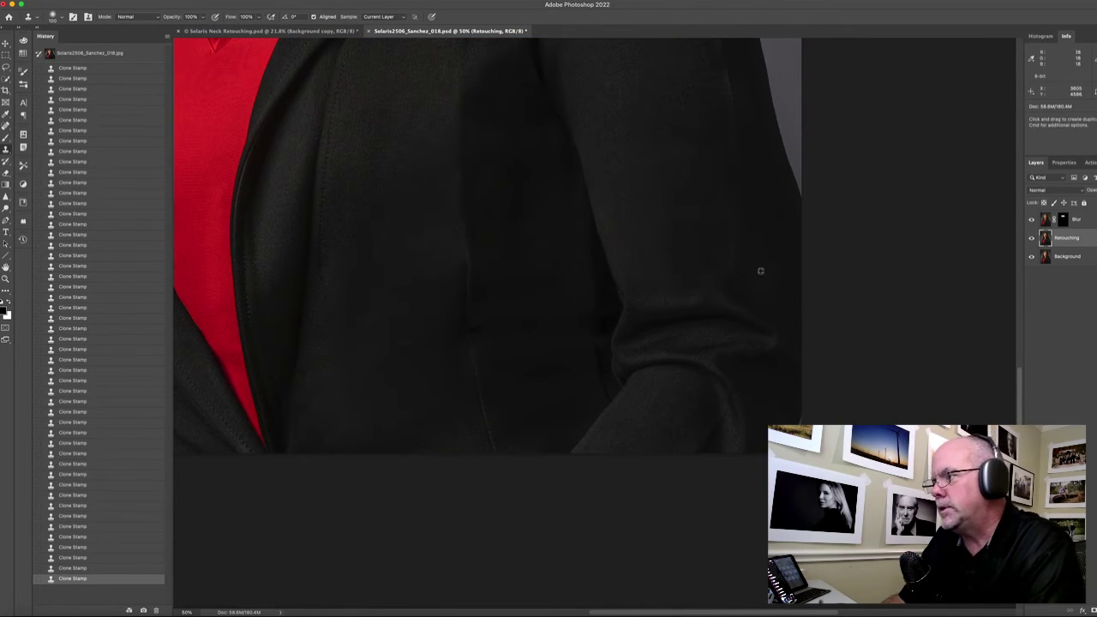
{"action": "left_click", "coordinate": [774, 327], "text": "alt"}
{"action": "left_click", "coordinate": [764, 363]}
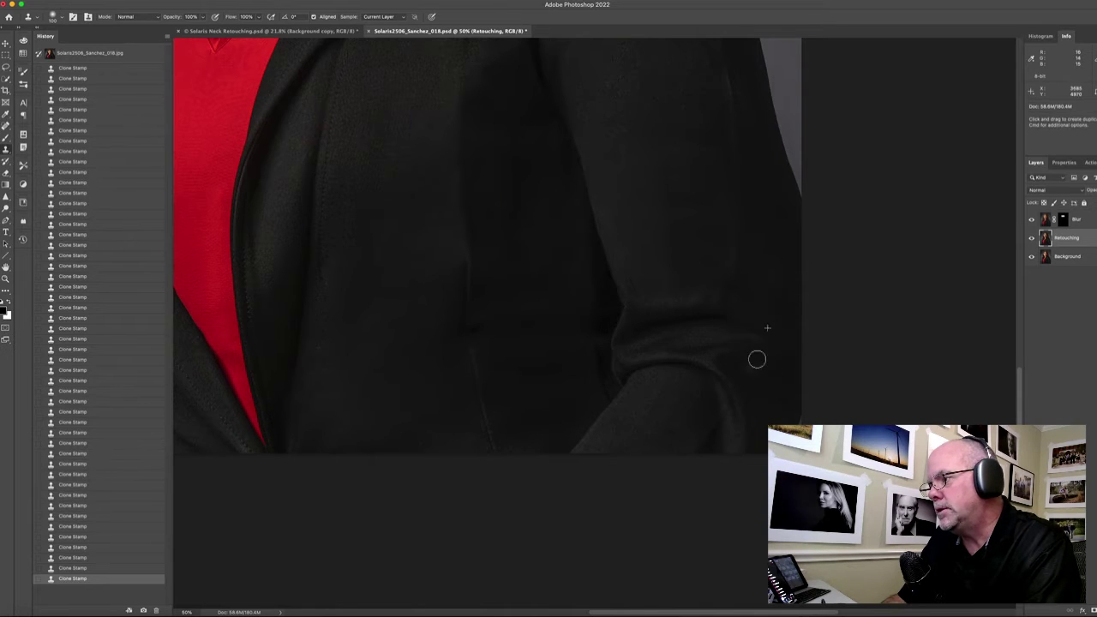
{"action": "mouse_move", "coordinate": [755, 361]}
{"action": "left_mouse_down"}
{"action": "mouse_move", "coordinate": [773, 407]}
{"action": "mouse_move", "coordinate": [751, 387]}
{"action": "mouse_move", "coordinate": [749, 425]}
{"action": "left_mouse_up"}
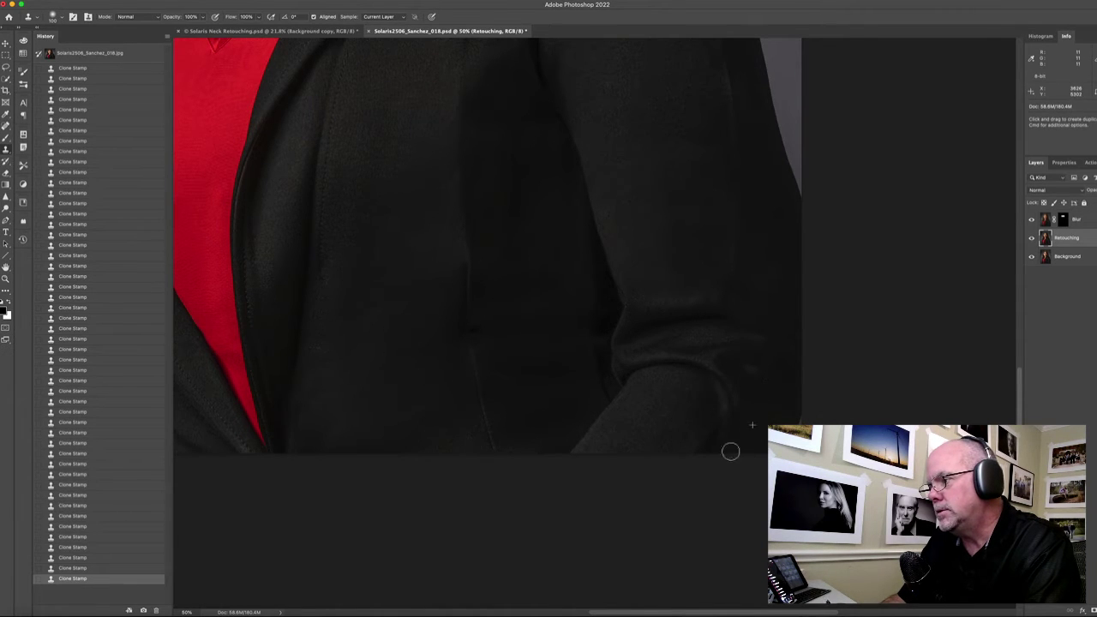
{"action": "key", "text": "j"}
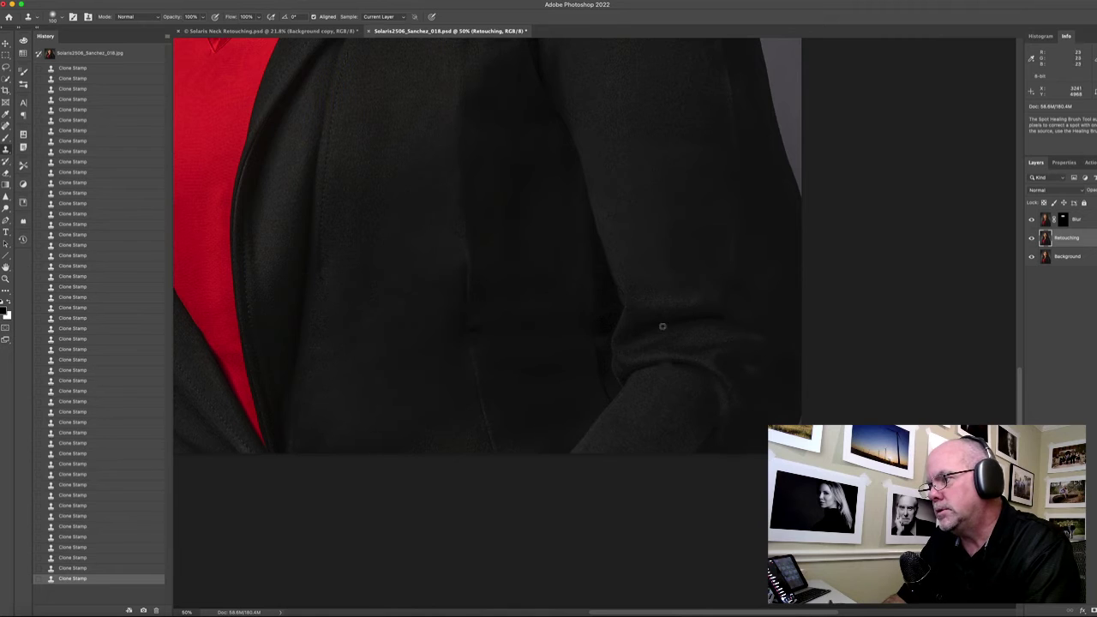
Trim the bulging fold at the inner elbow and clear leftover specks near the sleeve's outer edge with a smaller Clone Stamp brush
{"action": "left_click", "coordinate": [605, 286], "text": "alt"}
{"action": "key", "text": "bracketleft"}
{"action": "key", "text": "bracketleft"}
{"action": "key", "text": "bracketleft"}
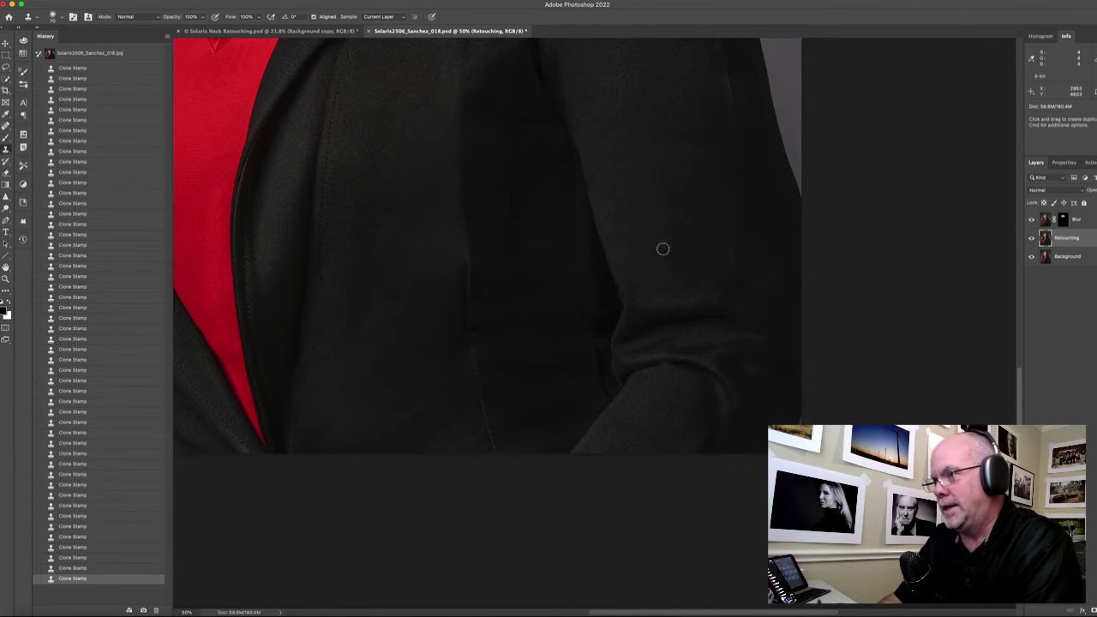
{"action": "key", "text": "bracketleft"}
{"action": "key", "text": "bracketleft"}
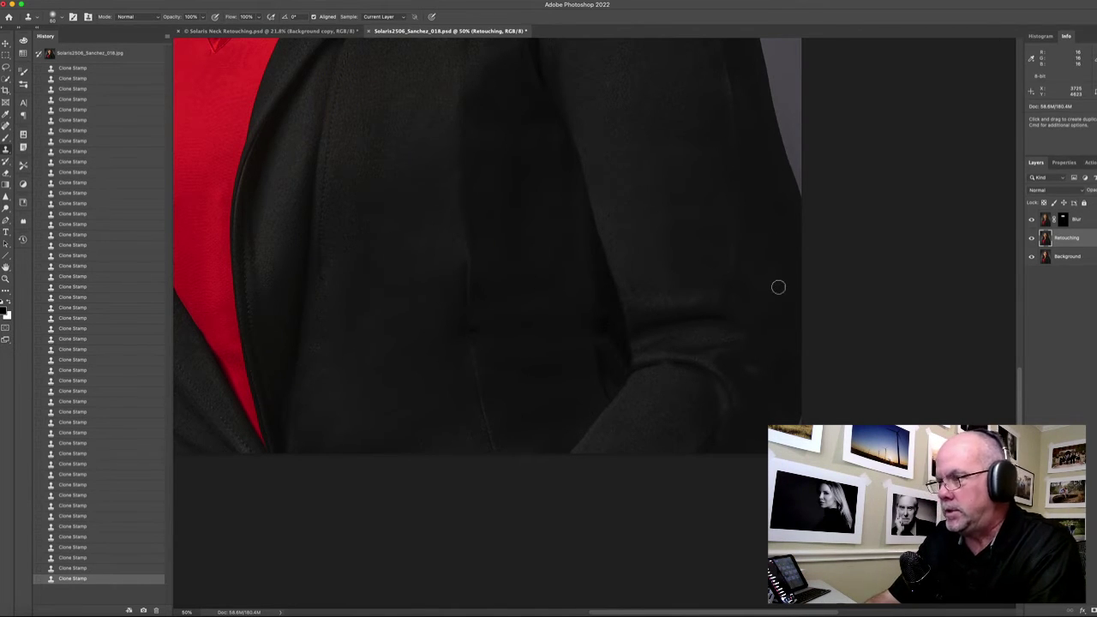
{"action": "mouse_move", "coordinate": [778, 287]}
{"action": "left_mouse_down"}
{"action": "mouse_move", "coordinate": [760, 347]}
{"action": "mouse_move", "coordinate": [761, 368]}
{"action": "mouse_move", "coordinate": [781, 385]}
{"action": "left_mouse_up"}
{"action": "left_click", "coordinate": [783, 345], "text": "alt"}
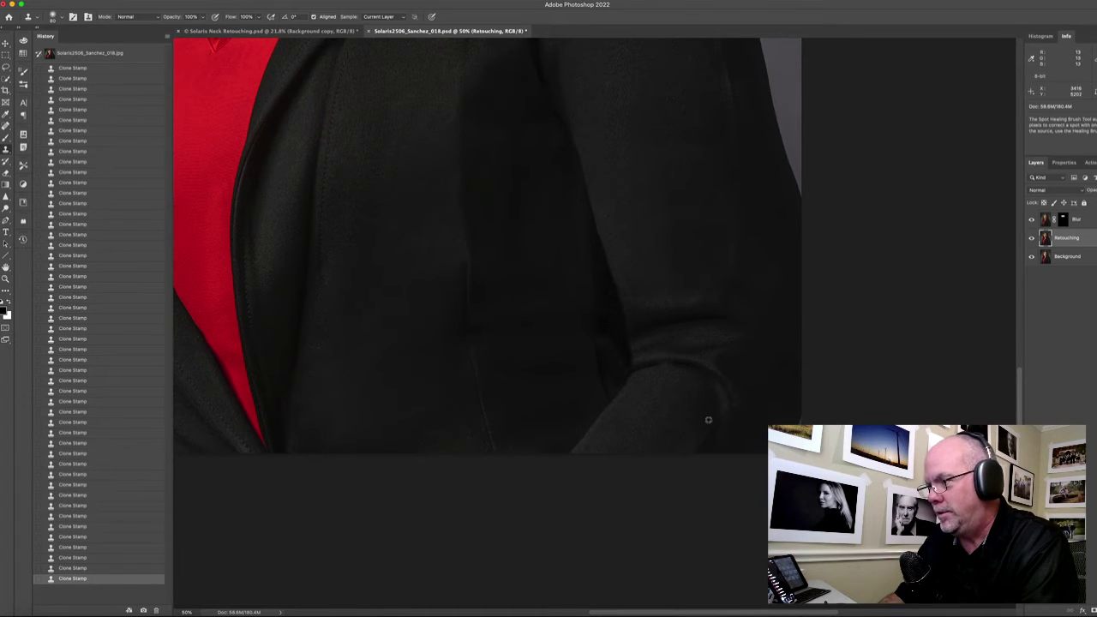
Clone out the folds on the lower jacket front between the lapel and the opposite sleeve
{"action": "scroll", "coordinate": [699, 322], "scroll_direction": "left", "scroll_amount": 5}
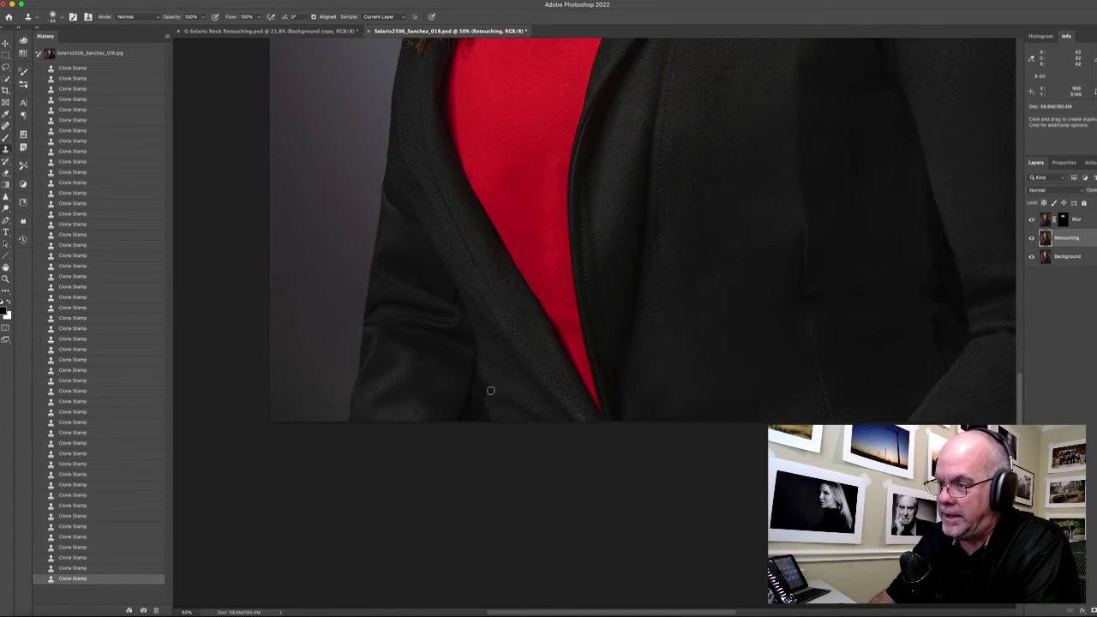
{"action": "left_click", "coordinate": [502, 344], "text": "alt"}
{"action": "left_click", "coordinate": [495, 300]}
{"action": "left_click", "coordinate": [494, 341], "text": "alt"}
{"action": "mouse_move", "coordinate": [488, 351]}
{"action": "left_mouse_down"}
{"action": "mouse_move", "coordinate": [506, 401]}
{"action": "mouse_move", "coordinate": [552, 423]}
{"action": "mouse_move", "coordinate": [502, 401]}
{"action": "left_mouse_up"}
{"action": "left_click", "coordinate": [515, 381], "text": "alt"}
{"action": "left_click", "coordinate": [509, 385], "text": "alt"}
{"action": "left_click", "coordinate": [519, 383], "text": "alt"}
{"action": "left_click", "coordinate": [534, 411]}
{"action": "left_click", "coordinate": [522, 408], "text": "alt"}
{"action": "left_click", "coordinate": [511, 410]}
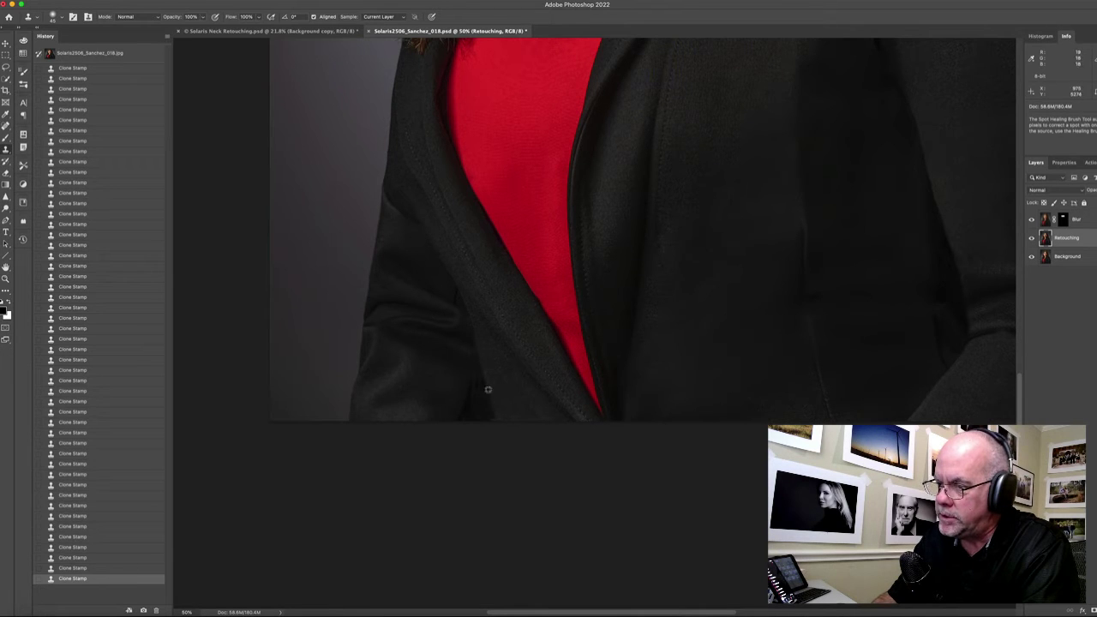
{"action": "left_click", "coordinate": [491, 396], "text": "alt"}
{"action": "left_click", "coordinate": [494, 413]}
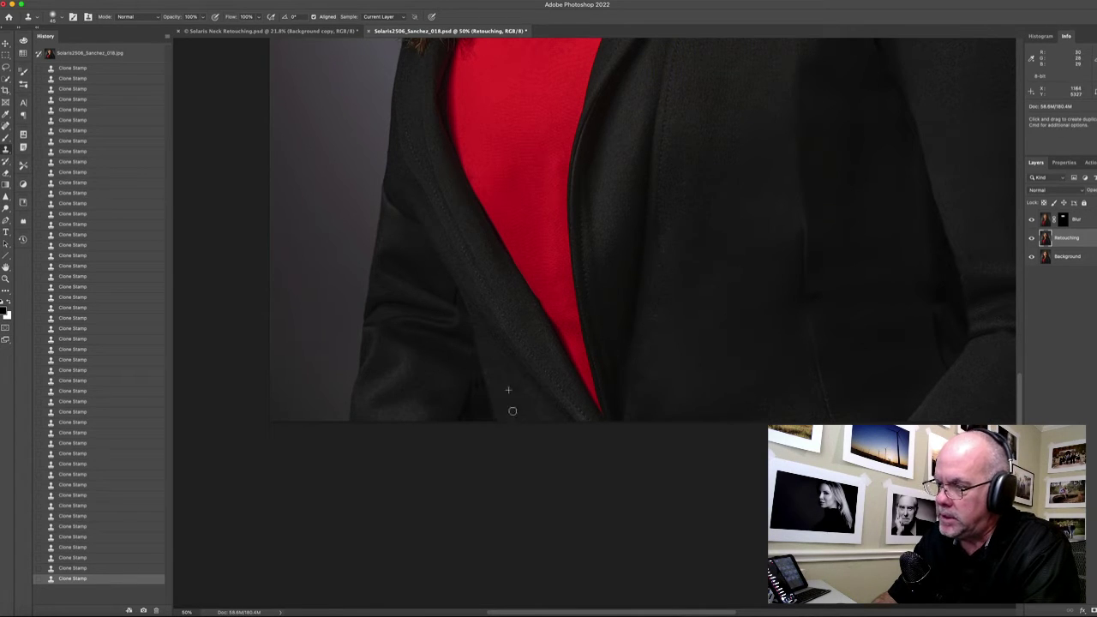
Clone out the small crease at the top of the opposite sleeve and the horizontal folds at its elbow
{"action": "scroll", "coordinate": [467, 360], "scroll_direction": "up", "scroll_amount": 3}
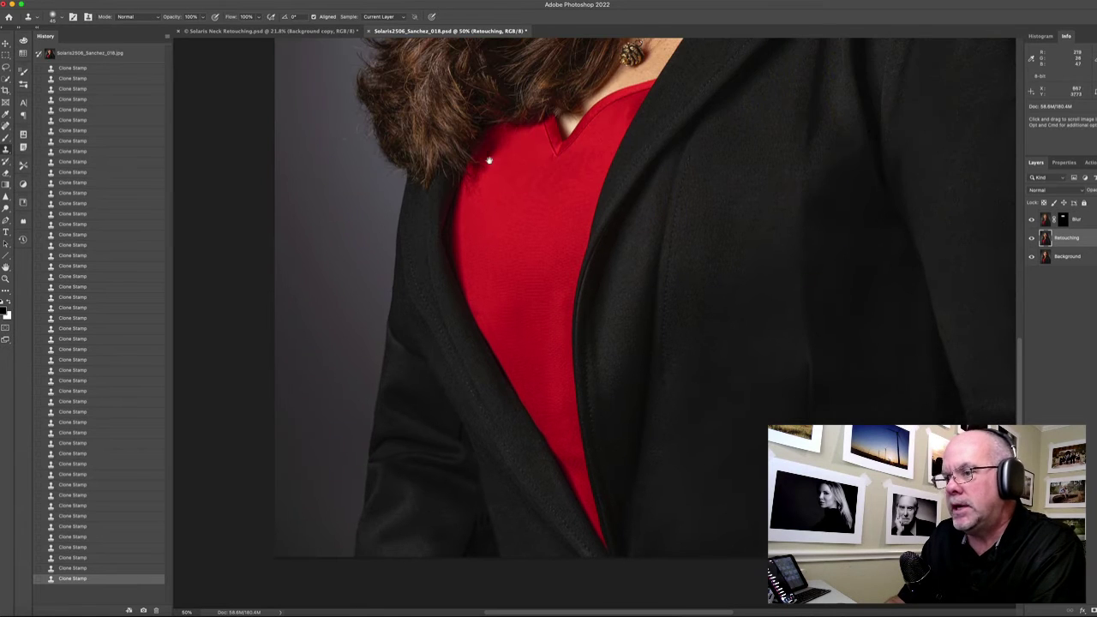
{"action": "left_click_drag", "start_coordinate": [407, 352], "coordinate": [402, 349]}
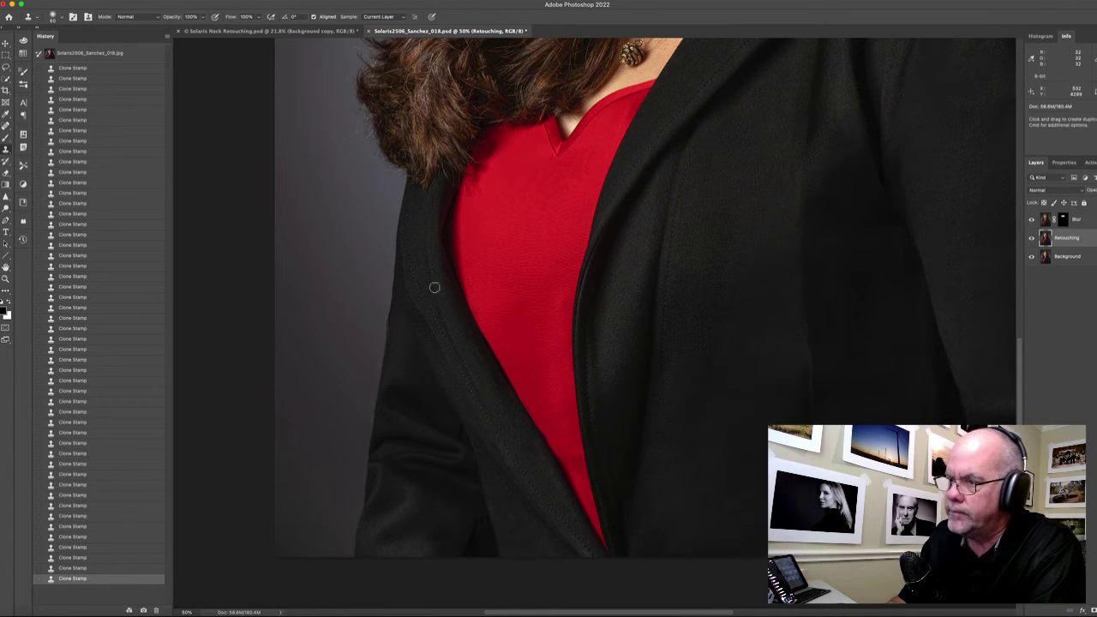
{"action": "left_click_drag", "start_coordinate": [409, 254], "coordinate": [404, 213]}
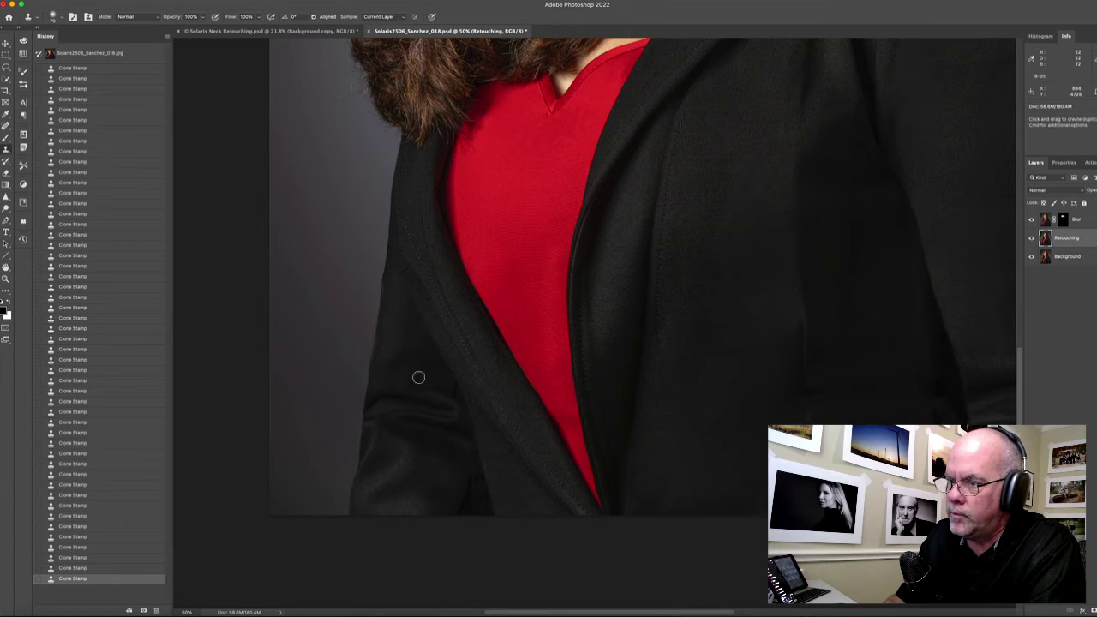
{"action": "left_click", "coordinate": [444, 464], "text": "alt"}
{"action": "left_click", "coordinate": [449, 448]}
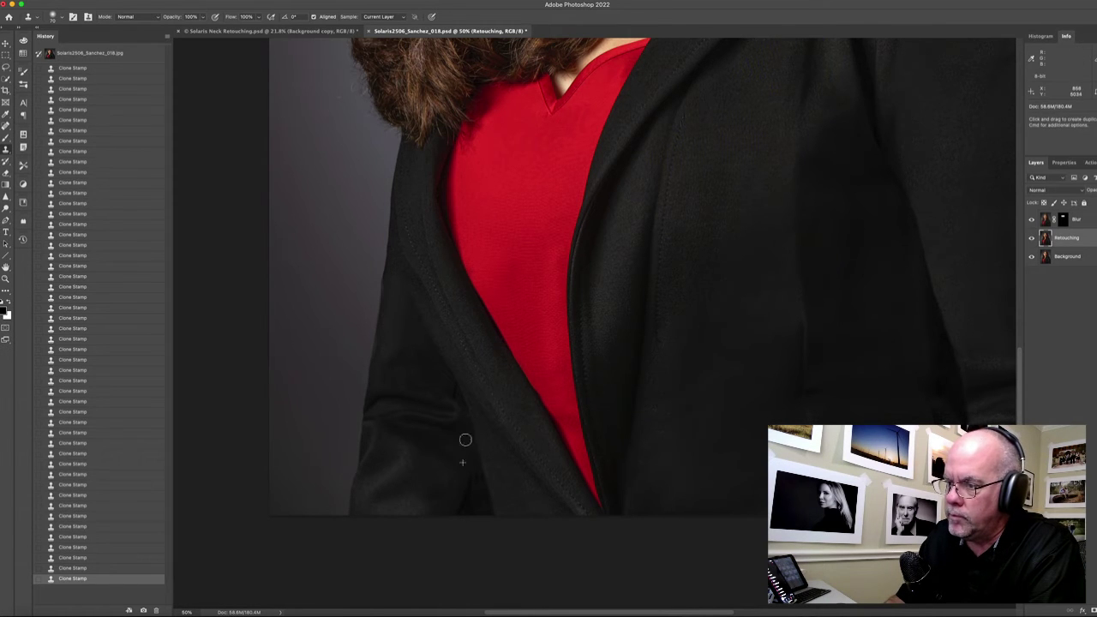
{"action": "left_click", "coordinate": [456, 448], "text": "alt"}
{"action": "left_click", "coordinate": [446, 438]}
{"action": "left_click", "coordinate": [453, 434], "text": "alt"}
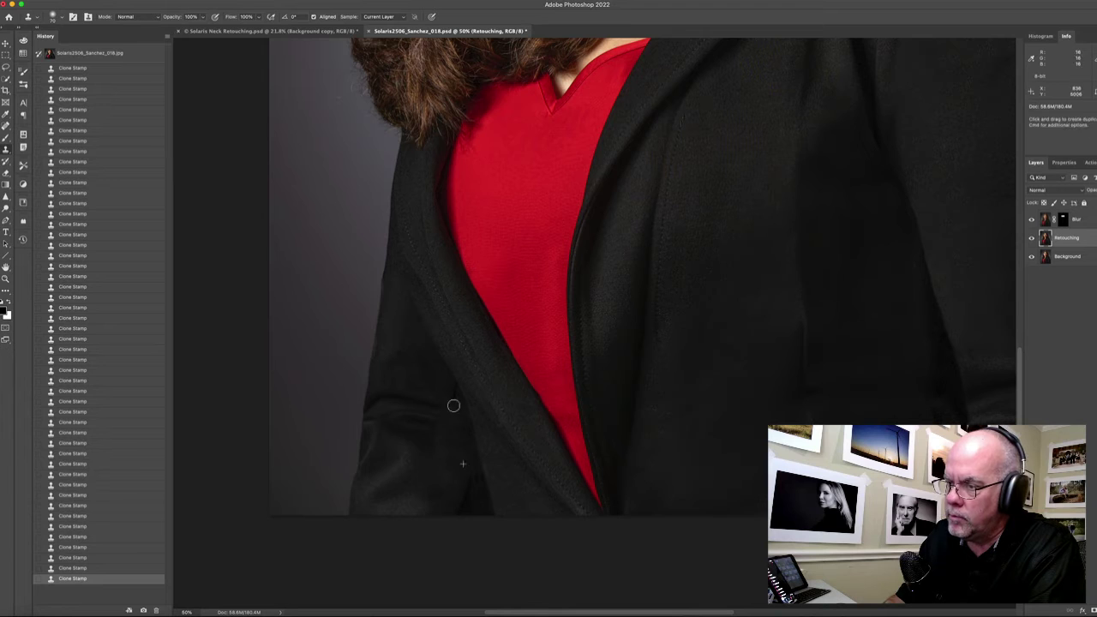
{"action": "mouse_move", "coordinate": [451, 397]}
{"action": "left_mouse_down"}
{"action": "mouse_move", "coordinate": [447, 410]}
{"action": "mouse_move", "coordinate": [438, 436]}
{"action": "left_mouse_up"}
{"action": "left_click_drag", "start_coordinate": [407, 380], "coordinate": [419, 398]}
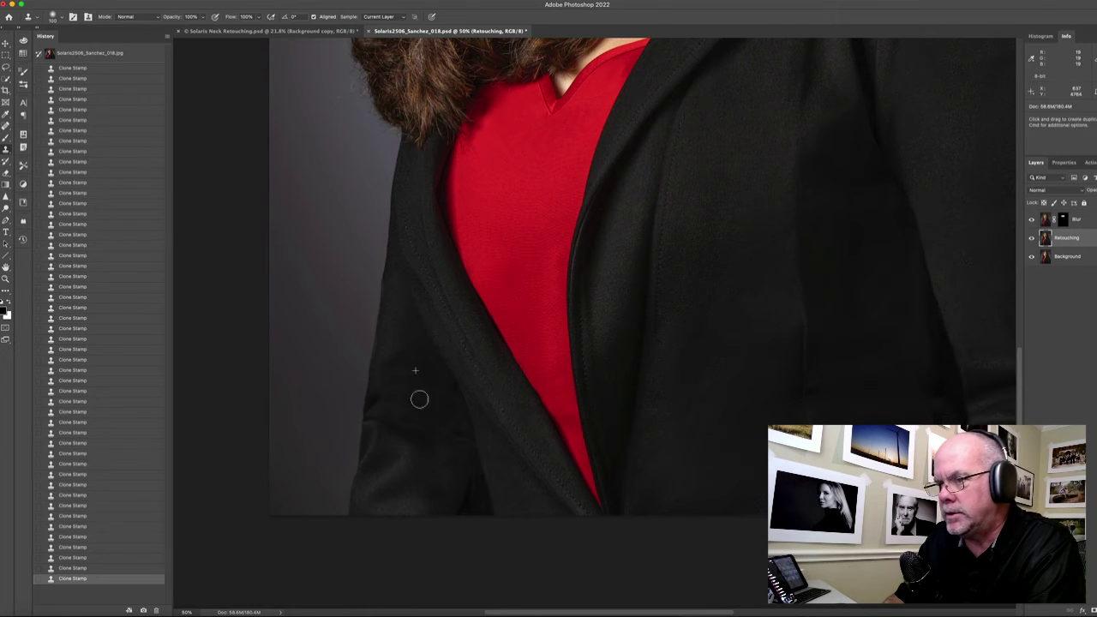
Cover the bright highlights and folds on the lower part of that sleeve with cloned dark fabric
{"action": "left_click_drag", "start_coordinate": [430, 457], "coordinate": [433, 459]}
{"action": "left_click", "coordinate": [438, 463], "text": "alt"}
{"action": "mouse_move", "coordinate": [424, 502]}
{"action": "left_mouse_down"}
{"action": "mouse_move", "coordinate": [408, 422]}
{"action": "mouse_move", "coordinate": [412, 438]}
{"action": "mouse_move", "coordinate": [396, 442]}
{"action": "mouse_move", "coordinate": [394, 423]}
{"action": "mouse_move", "coordinate": [383, 449]}
{"action": "mouse_move", "coordinate": [386, 409]}
{"action": "mouse_move", "coordinate": [366, 489]}
{"action": "mouse_move", "coordinate": [407, 478]}
{"action": "mouse_move", "coordinate": [413, 523]}
{"action": "mouse_move", "coordinate": [368, 506]}
{"action": "left_mouse_up"}
{"action": "left_click", "coordinate": [414, 397], "text": "alt"}
{"action": "left_click", "coordinate": [403, 457]}
{"action": "left_click", "coordinate": [400, 473]}
{"action": "left_click", "coordinate": [403, 503]}
{"action": "left_click", "coordinate": [387, 409], "text": "alt"}
{"action": "left_click", "coordinate": [402, 451], "text": "alt"}
{"action": "left_click", "coordinate": [406, 477]}
{"action": "left_click", "coordinate": [438, 510], "text": "alt"}
{"action": "left_click", "coordinate": [384, 477], "text": "alt"}
{"action": "left_click", "coordinate": [367, 506]}
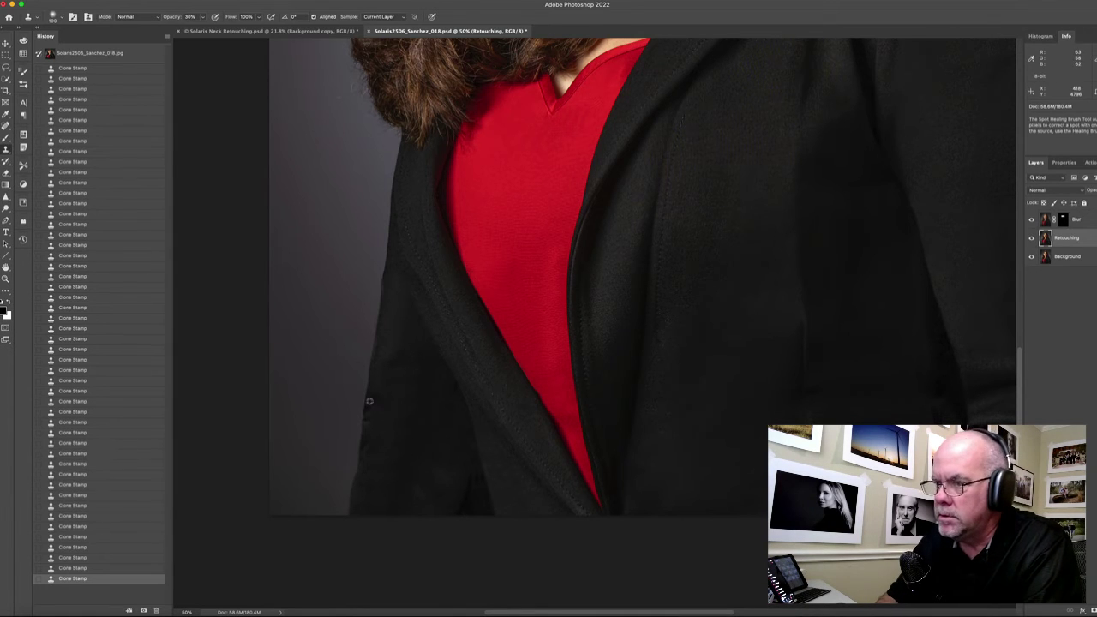
Blend the remaining uneven tones around that sleeve's elbow with the Clone Stamp at 30% opacity
{"action": "left_click", "coordinate": [405, 419], "text": "alt"}
{"action": "mouse_move", "coordinate": [414, 410]}
{"action": "left_mouse_down"}
{"action": "mouse_move", "coordinate": [412, 395]}
{"action": "mouse_move", "coordinate": [399, 398]}
{"action": "left_mouse_up"}
{"action": "left_click", "coordinate": [419, 383], "text": "alt"}
{"action": "left_click", "coordinate": [414, 409]}
{"action": "left_click", "coordinate": [443, 471], "text": "alt"}
{"action": "mouse_move", "coordinate": [423, 466]}
{"action": "left_mouse_down"}
{"action": "mouse_move", "coordinate": [384, 486]}
{"action": "mouse_move", "coordinate": [414, 472]}
{"action": "mouse_move", "coordinate": [390, 512]}
{"action": "mouse_move", "coordinate": [429, 490]}
{"action": "mouse_move", "coordinate": [454, 465]}
{"action": "left_mouse_up"}
{"action": "left_click", "coordinate": [430, 461], "text": "alt"}
{"action": "left_click", "coordinate": [400, 478], "text": "alt"}
{"action": "left_click", "coordinate": [444, 437], "text": "alt"}
{"action": "left_click", "coordinate": [436, 448], "text": "alt"}
{"action": "left_click", "coordinate": [424, 437]}
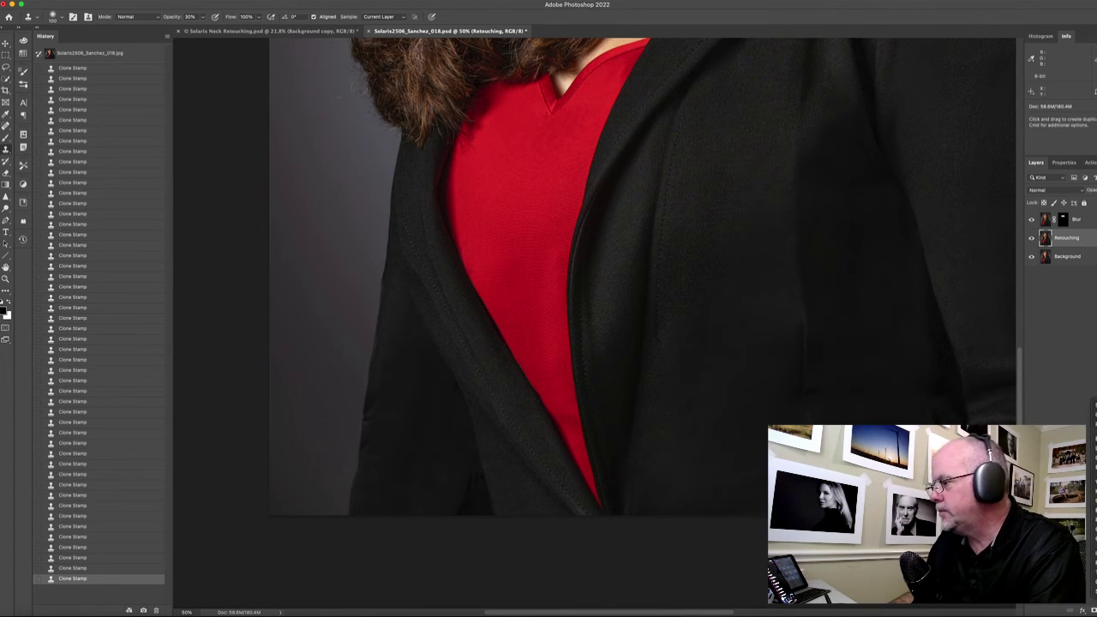
Add a Curves adjustment layer above the Retouching layer and raise the curve to brighten the dark fabric
{"action": "left_click", "coordinate": [1094, 458]}
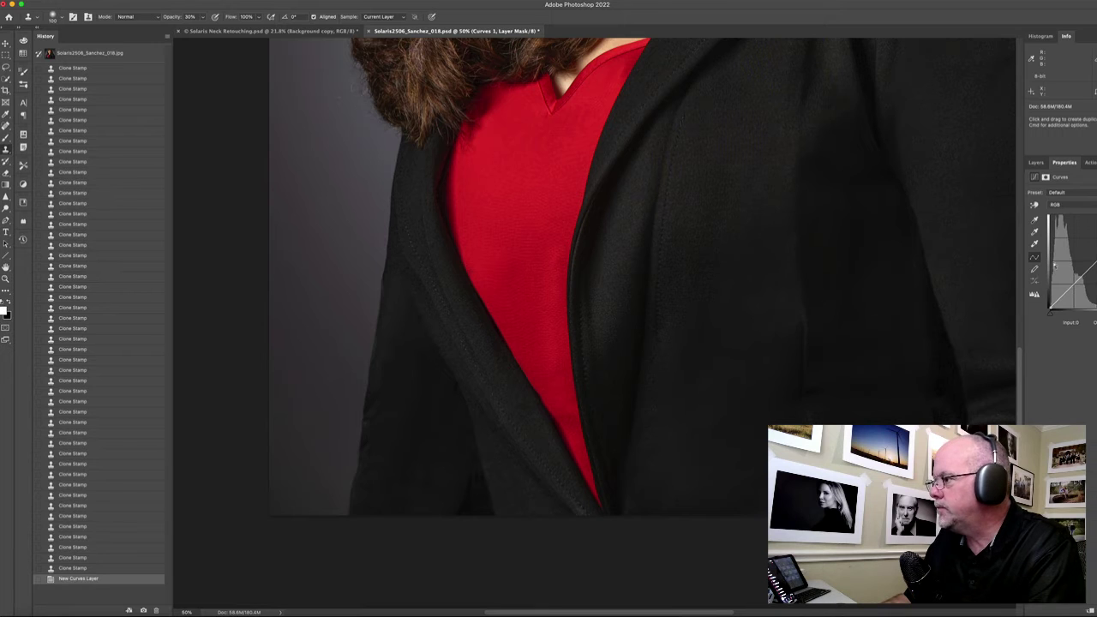
{"action": "left_click_drag", "start_coordinate": [1093, 266], "coordinate": [1089, 243]}
{"action": "left_click", "coordinate": [1042, 166]}
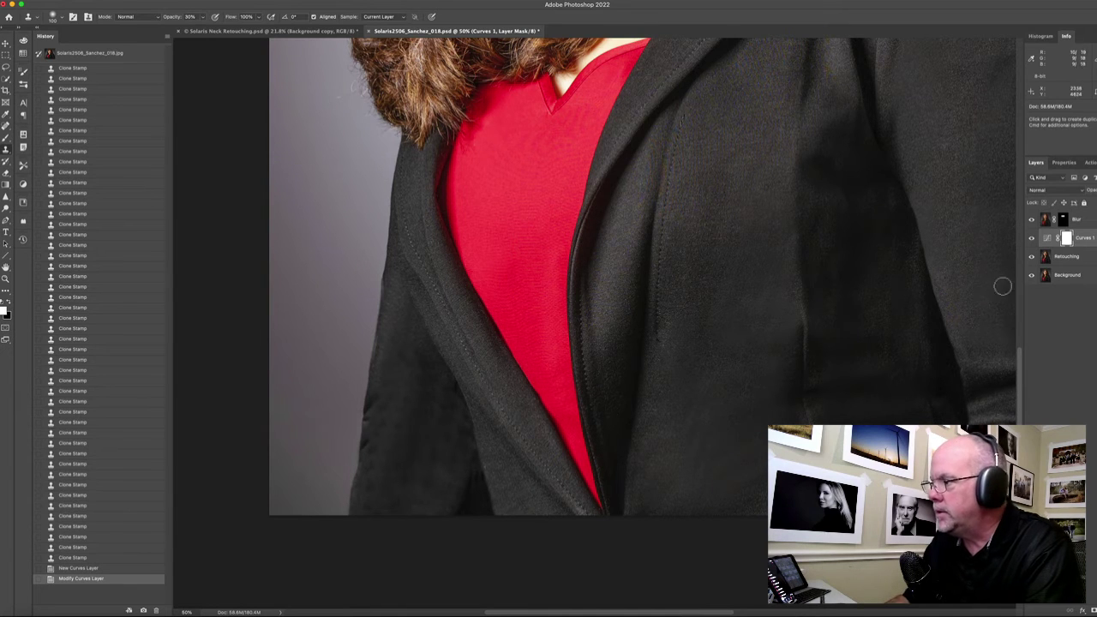
Even out the lower jacket front panel on the Retouching layer with the Clone Stamp at 30% opacity
{"action": "left_click", "coordinate": [1053, 257]}
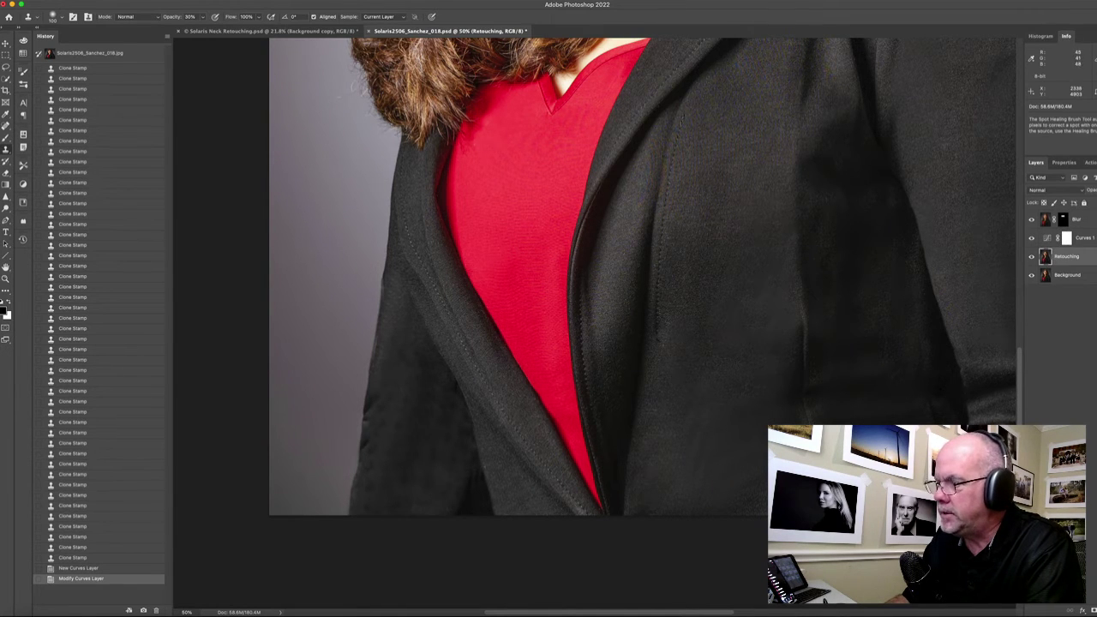
{"action": "left_click", "coordinate": [754, 481]}
{"action": "left_click", "coordinate": [754, 481]}
{"action": "left_click", "coordinate": [755, 481]}
{"action": "left_click", "coordinate": [718, 486]}
{"action": "left_click", "coordinate": [699, 452]}
{"action": "left_click", "coordinate": [689, 455]}
{"action": "left_click", "coordinate": [686, 462]}
{"action": "left_click", "coordinate": [669, 451]}
{"action": "left_click", "coordinate": [664, 405]}
{"action": "left_click", "coordinate": [662, 349]}
{"action": "left_click", "coordinate": [662, 426]}
{"action": "left_click", "coordinate": [700, 412]}
Smooth the lower part of the dark side panel between front seam and sleeve with a size 200 Clone Stamp brush
{"action": "left_click", "coordinate": [856, 311], "text": "alt"}
{"action": "left_click", "coordinate": [888, 349]}
{"action": "key", "text": "bracketright"}
{"action": "key", "text": "bracketright"}
{"action": "key", "text": "bracketright"}
{"action": "key", "text": "bracketright"}
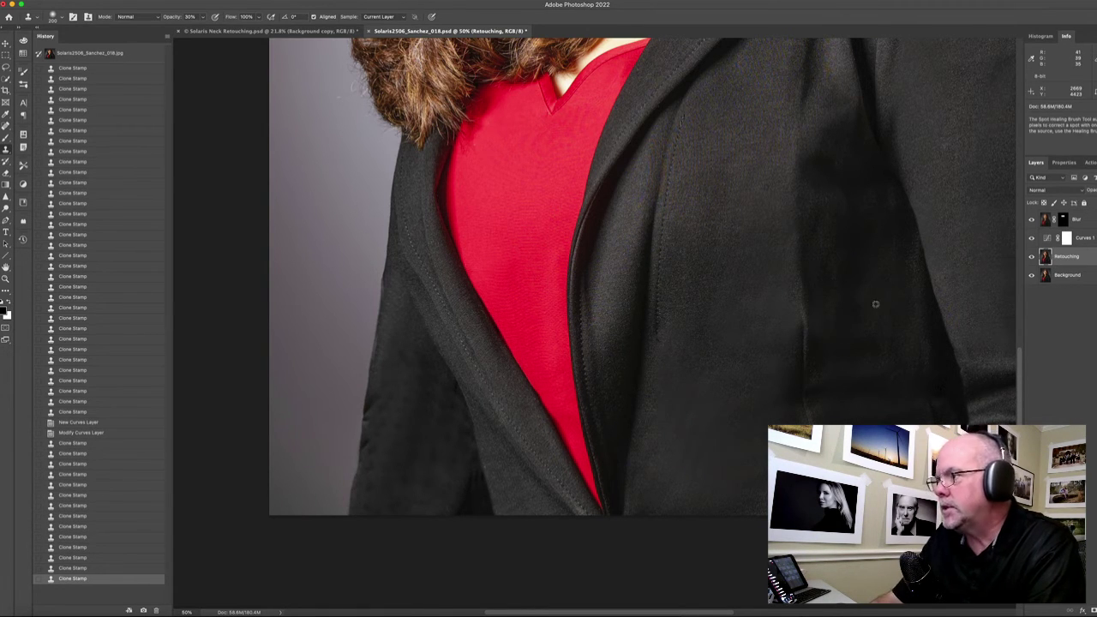
{"action": "left_click", "coordinate": [830, 281], "text": "alt"}
{"action": "mouse_move", "coordinate": [837, 331]}
{"action": "left_mouse_down"}
{"action": "mouse_move", "coordinate": [880, 393]}
{"action": "mouse_move", "coordinate": [844, 376]}
{"action": "mouse_move", "coordinate": [855, 357]}
{"action": "mouse_move", "coordinate": [894, 405]}
{"action": "mouse_move", "coordinate": [888, 436]}
{"action": "mouse_move", "coordinate": [835, 329]}
{"action": "mouse_move", "coordinate": [837, 418]}
{"action": "left_mouse_up"}
{"action": "left_click", "coordinate": [881, 392]}
{"action": "left_click", "coordinate": [845, 377]}
{"action": "left_click", "coordinate": [856, 357]}
{"action": "left_click", "coordinate": [893, 404]}
{"action": "left_click", "coordinate": [892, 400]}
{"action": "left_click", "coordinate": [835, 328]}
{"action": "left_click", "coordinate": [831, 357]}
{"action": "left_click", "coordinate": [832, 374]}
{"action": "left_click", "coordinate": [838, 420]}
{"action": "left_click", "coordinate": [865, 420]}
{"action": "left_click", "coordinate": [893, 421]}
{"action": "left_click", "coordinate": [897, 402]}
Blend the blotchy tones in the upper and middle parts of the dark side panel with the Clone Stamp at 30% opacity
{"action": "left_click", "coordinate": [864, 305], "text": "alt"}
{"action": "left_click", "coordinate": [848, 274]}
{"action": "left_click", "coordinate": [842, 337]}
{"action": "left_click", "coordinate": [831, 223]}
{"action": "left_click", "coordinate": [846, 258], "text": "alt"}
{"action": "left_click", "coordinate": [843, 199]}
{"action": "left_click", "coordinate": [835, 201]}
{"action": "left_click", "coordinate": [828, 215]}
{"action": "left_click", "coordinate": [861, 257]}
{"action": "left_click", "coordinate": [881, 275]}
{"action": "left_click", "coordinate": [885, 183]}
{"action": "left_click", "coordinate": [897, 241]}
{"action": "left_click", "coordinate": [904, 307]}
{"action": "left_click", "coordinate": [863, 232]}
{"action": "left_click", "coordinate": [869, 269]}
{"action": "left_click", "coordinate": [897, 340]}
{"action": "left_click", "coordinate": [860, 409]}
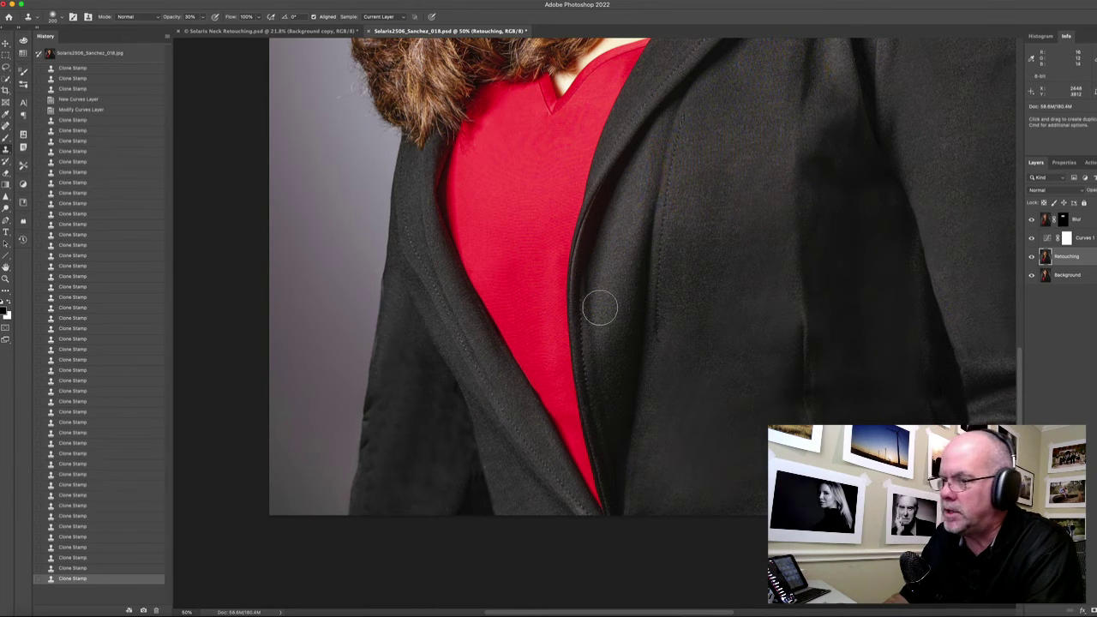
Smooth the patchy tones on the sleeve at the jacket's opposite side with a size 125 Clone Stamp brush
{"action": "left_click", "coordinate": [422, 404], "text": "alt"}
{"action": "key", "text": "bracketleft"}
{"action": "key", "text": "bracketleft"}
{"action": "key", "text": "bracketleft"}
{"action": "left_click", "coordinate": [392, 411], "text": "alt"}
{"action": "left_click", "coordinate": [381, 445]}
{"action": "left_click", "coordinate": [382, 478]}
{"action": "left_click", "coordinate": [381, 448]}
{"action": "left_click", "coordinate": [373, 440]}
{"action": "left_click", "coordinate": [406, 441], "text": "alt"}
{"action": "left_click", "coordinate": [416, 498]}
{"action": "left_click", "coordinate": [419, 456], "text": "alt"}
{"action": "left_click", "coordinate": [446, 409]}
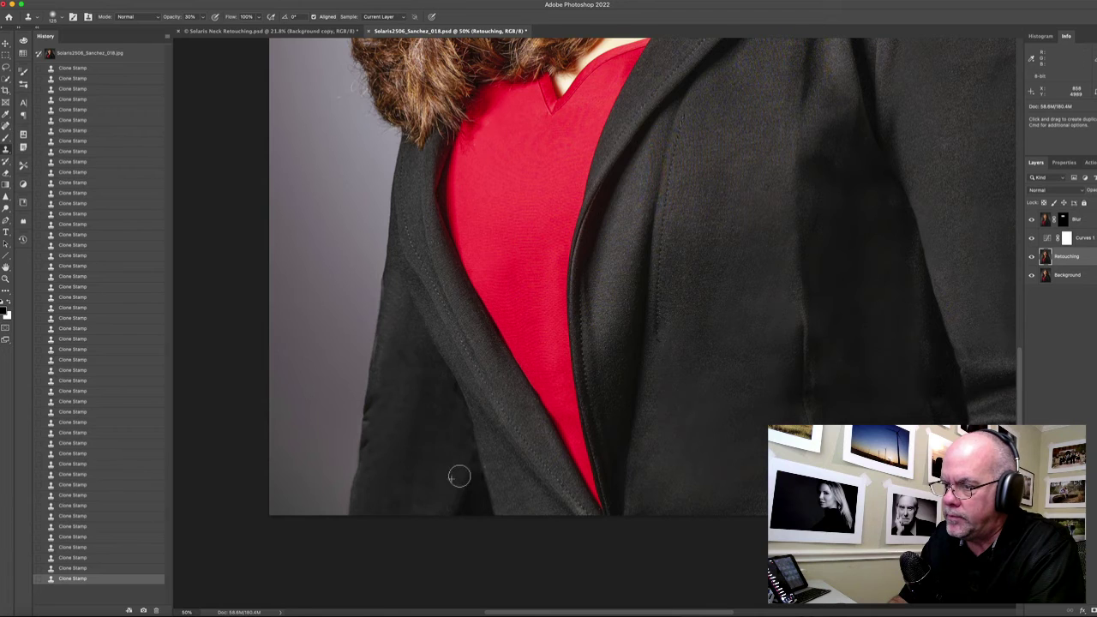
Touch up the crease at that sleeve's outer edge and the fabric below it with a smaller Clone Stamp brush
{"action": "key", "text": "j"}
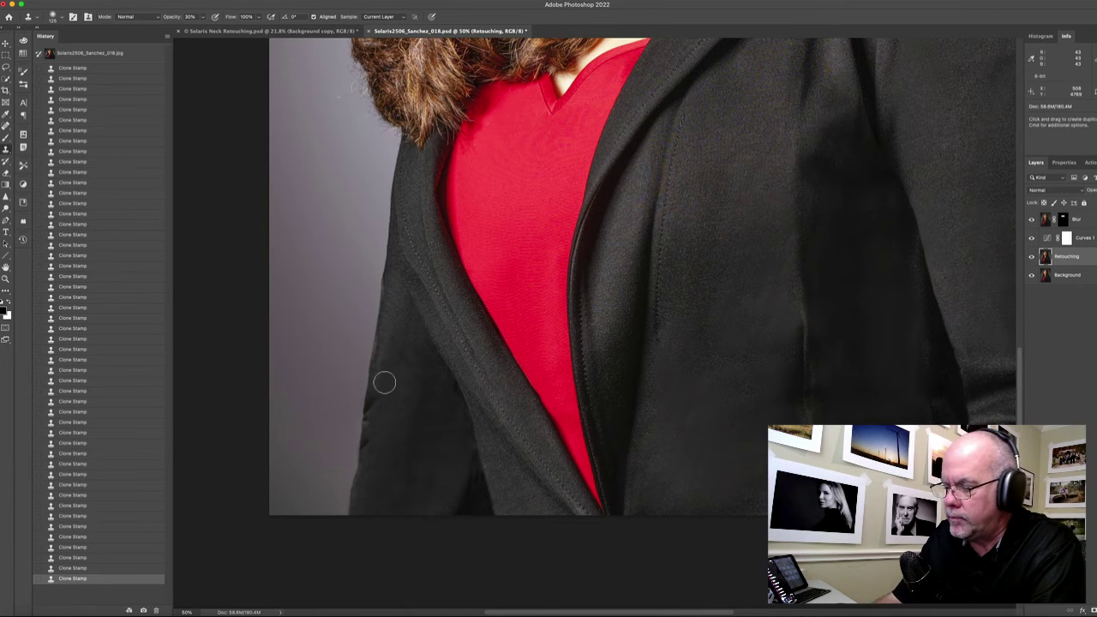
{"action": "left_click", "coordinate": [388, 406], "text": "alt"}
{"action": "left_click_drag", "start_coordinate": [377, 417], "coordinate": [377, 417]}
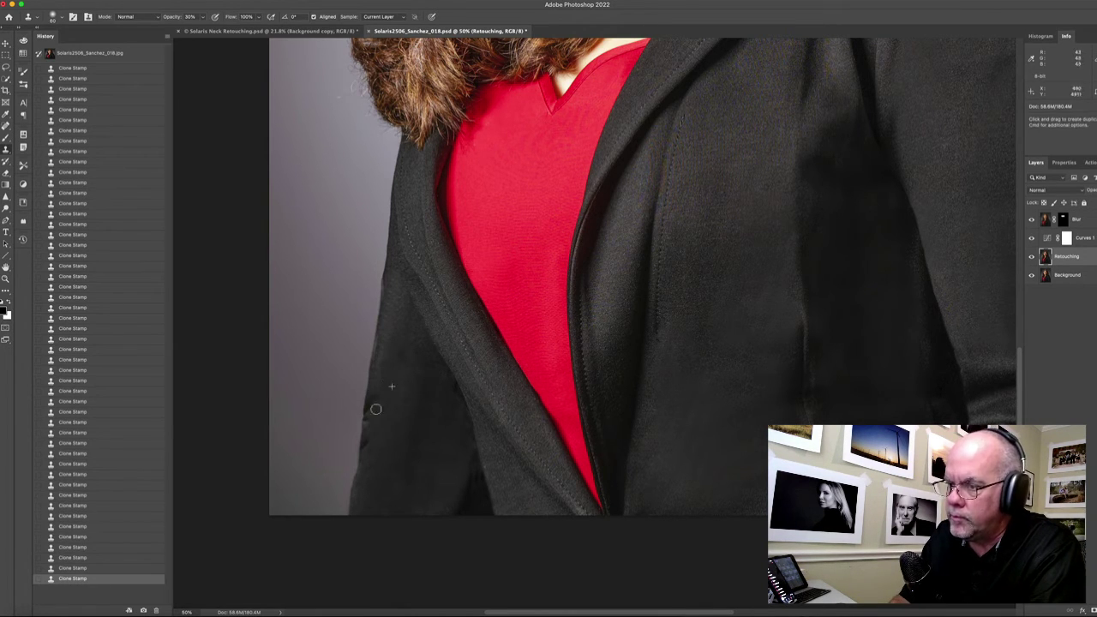
{"action": "left_click_drag", "start_coordinate": [392, 460], "coordinate": [409, 502]}
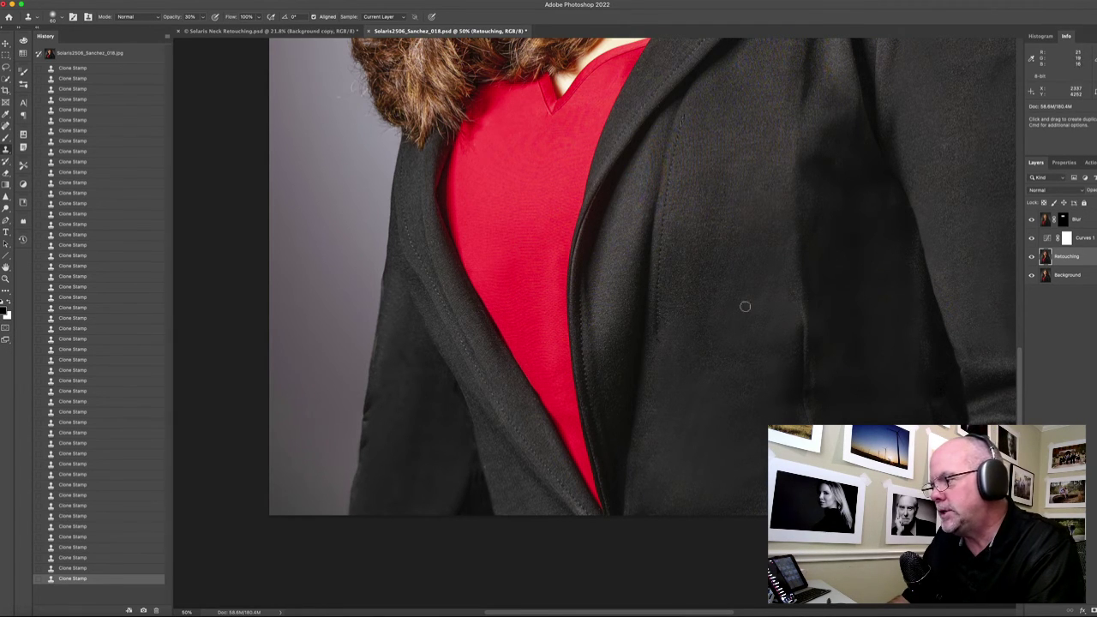
Clone out the lighter streaks in the side panel's shadow along the sleeve's inner edge with a larger brush at 30% opacity
{"action": "key", "text": "bracketright"}
{"action": "key", "text": "bracketright"}
{"action": "key", "text": "bracketright"}
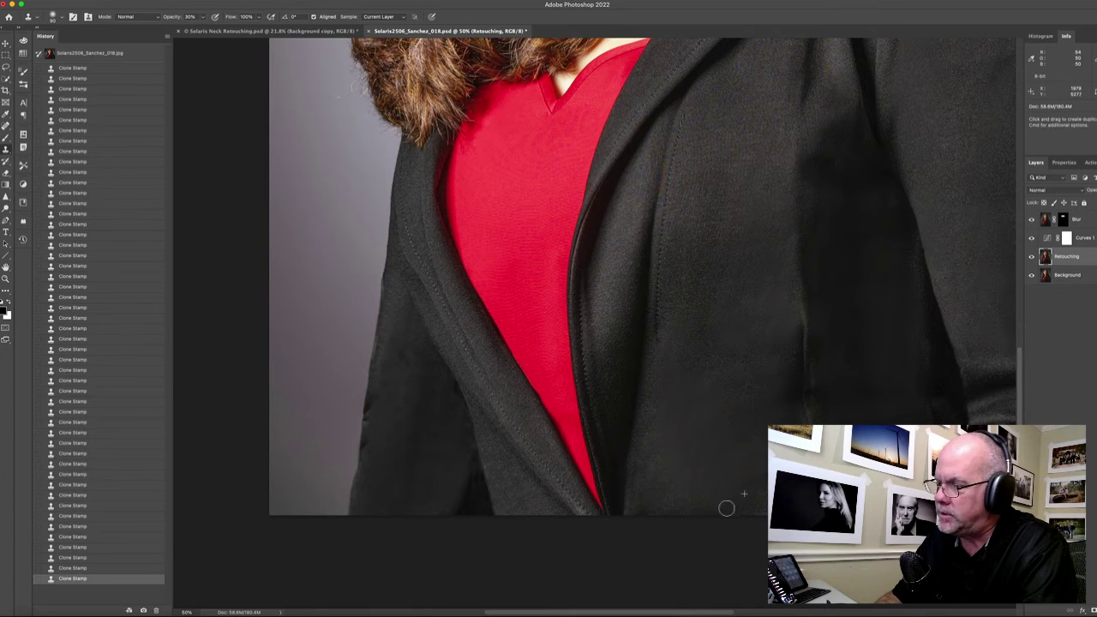
{"action": "key", "text": "j"}
{"action": "key", "text": "s"}
{"action": "left_click", "coordinate": [931, 325], "text": "alt"}
{"action": "mouse_move", "coordinate": [920, 300]}
{"action": "left_mouse_down"}
{"action": "mouse_move", "coordinate": [925, 351]}
{"action": "mouse_move", "coordinate": [903, 192]}
{"action": "left_mouse_up"}
{"action": "left_click", "coordinate": [931, 330], "text": "alt"}
{"action": "left_click_drag", "start_coordinate": [937, 403], "coordinate": [938, 410]}
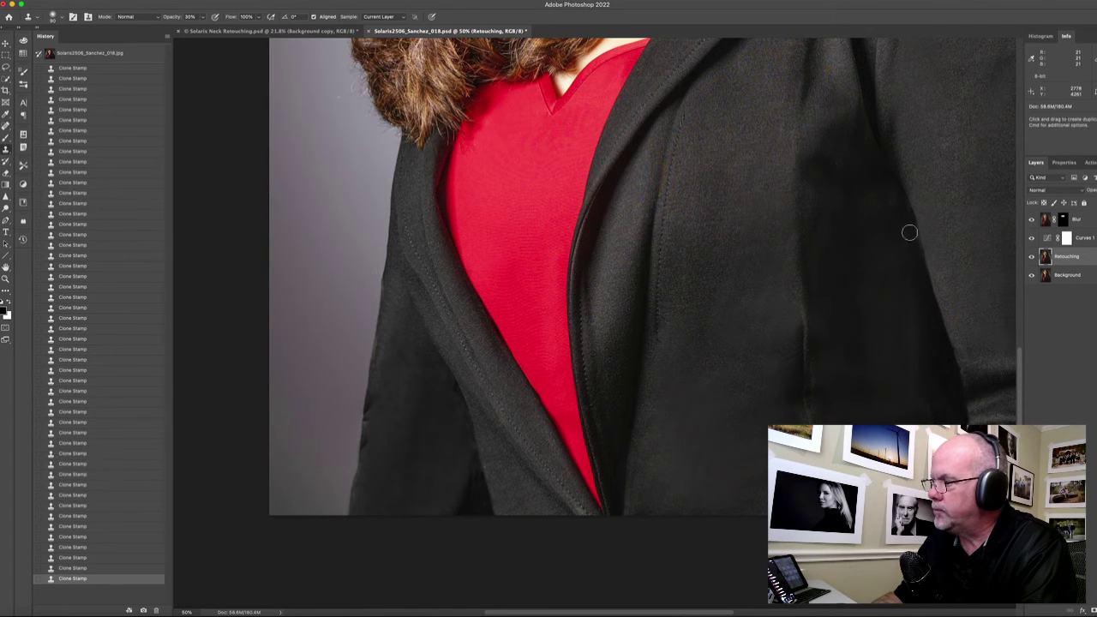
{"action": "scroll", "coordinate": [908, 182], "scroll_direction": "up", "scroll_amount": 5}
{"action": "scroll", "coordinate": [818, 203], "scroll_direction": "up", "scroll_amount": 2}
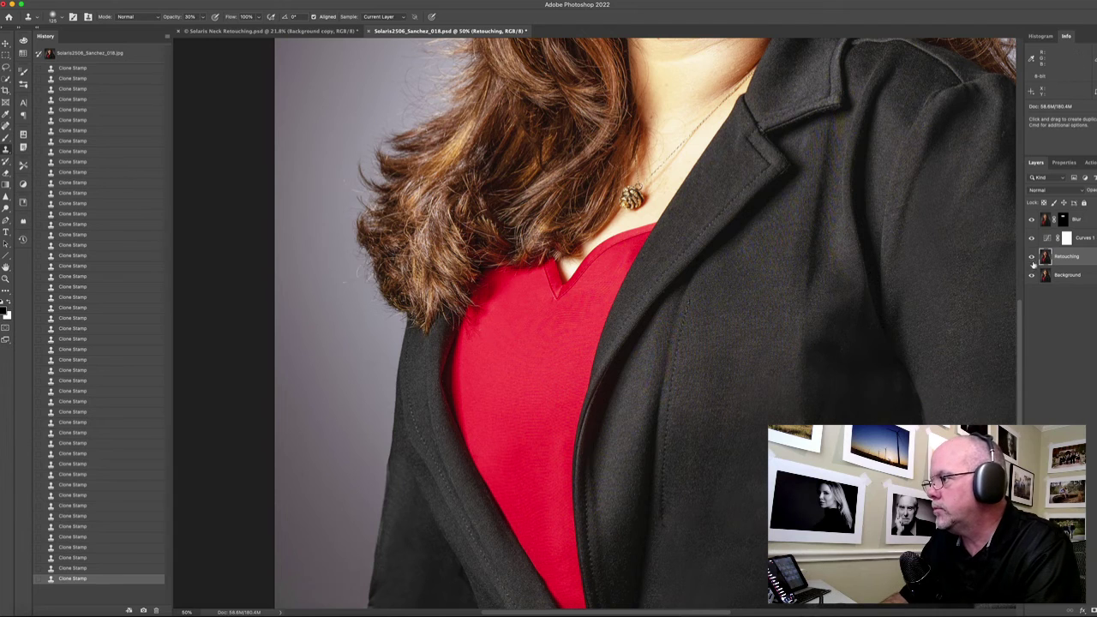
Compare the jacket with the Retouching layer hidden and shown, and inspect the cloned fabric and side panel close up
{"action": "left_click", "coordinate": [1031, 257]}
{"action": "left_click", "coordinate": [1032, 257]}
{"action": "left_click", "coordinate": [1032, 257]}
{"action": "left_click", "coordinate": [1031, 257]}
{"action": "left_click_drag", "start_coordinate": [769, 308], "coordinate": [794, 247]}
{"action": "left_click", "coordinate": [794, 248], "text": "super"}
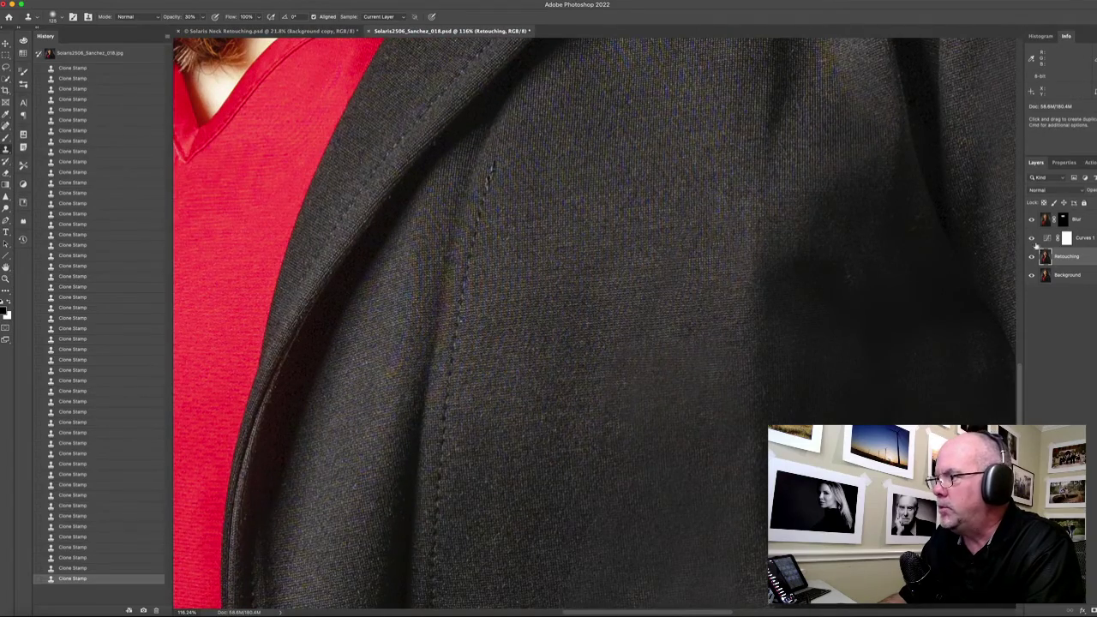
{"action": "left_click", "coordinate": [1031, 258]}
{"action": "left_click", "coordinate": [1031, 257]}
{"action": "left_click", "coordinate": [1032, 257]}
{"action": "left_click_drag", "start_coordinate": [682, 272], "coordinate": [786, 364]}
{"action": "left_click_drag", "start_coordinate": [758, 300], "coordinate": [784, 301]}
{"action": "left_click_drag", "start_coordinate": [867, 177], "coordinate": [770, 352]}
{"action": "left_click", "coordinate": [1032, 257]}
{"action": "left_click", "coordinate": [1031, 257]}
{"action": "left_click", "coordinate": [1031, 258]}
{"action": "left_click", "coordinate": [1031, 257]}
{"action": "left_click", "coordinate": [1031, 257]}
{"action": "left_click_drag", "start_coordinate": [743, 481], "coordinate": [666, 142]}
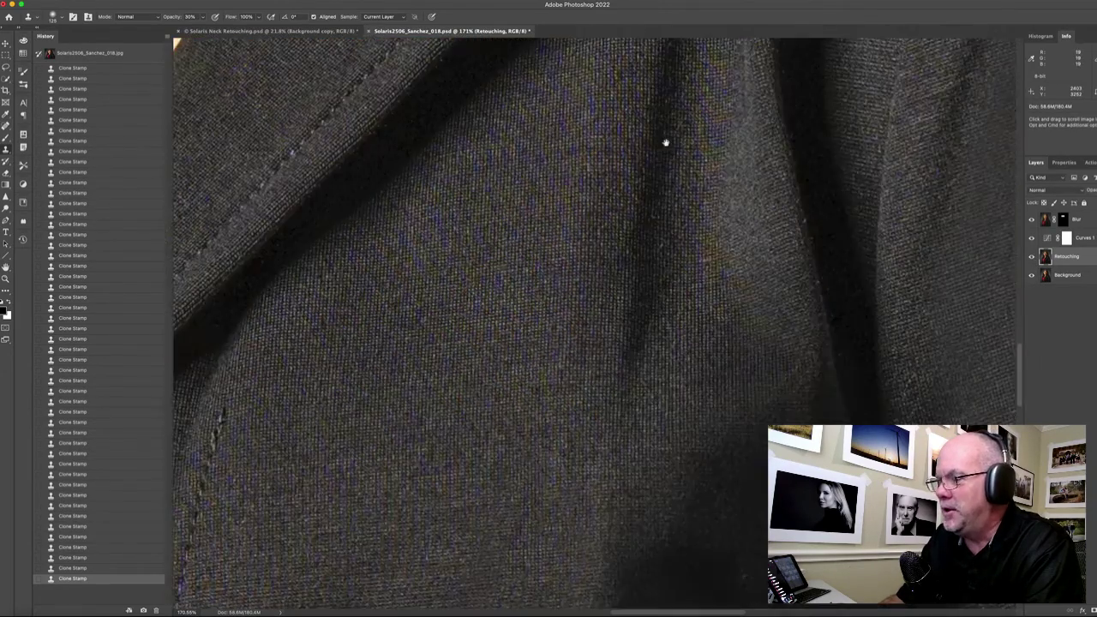
Darken the jacket's side panel and the shadow beside the sleeve with an enlarged Burn tool brush
{"action": "key", "text": "super+0"}
{"action": "left_click", "coordinate": [674, 363], "text": "super"}
{"action": "left_click", "coordinate": [674, 362], "text": "super"}
{"action": "scroll", "coordinate": [702, 436], "scroll_direction": "down", "scroll_amount": 5}
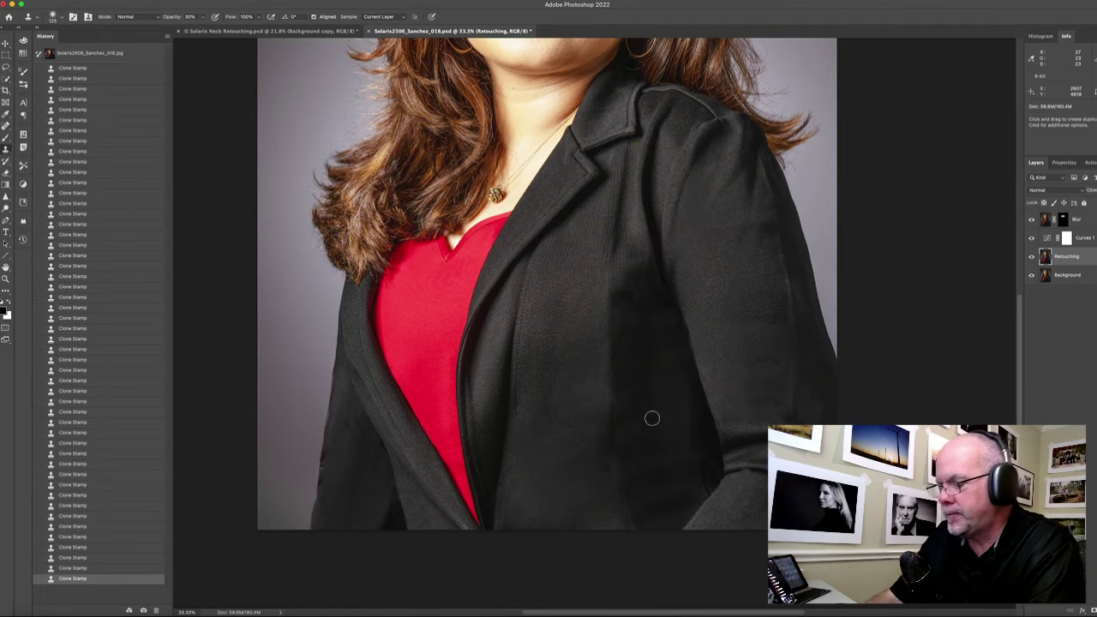
{"action": "key", "text": "o"}
{"action": "key", "text": "]"}
{"action": "key", "text": "]"}
{"action": "key", "text": "]"}
{"action": "key", "text": "]"}
{"action": "key", "text": "]"}
{"action": "key", "text": "]"}
{"action": "key", "text": "]"}
{"action": "key", "text": "]"}
{"action": "key", "text": "]"}
{"action": "key", "text": "]"}
{"action": "left_click_drag", "start_coordinate": [660, 311], "coordinate": [667, 516]}
{"action": "mouse_move", "coordinate": [667, 516]}
{"action": "left_mouse_down"}
{"action": "mouse_move", "coordinate": [684, 438]}
{"action": "mouse_move", "coordinate": [671, 523]}
{"action": "mouse_move", "coordinate": [650, 508]}
{"action": "left_mouse_up"}
{"action": "mouse_move", "coordinate": [693, 171]}
{"action": "left_mouse_down"}
{"action": "mouse_move", "coordinate": [757, 386]}
{"action": "mouse_move", "coordinate": [725, 502]}
{"action": "mouse_move", "coordinate": [710, 257]}
{"action": "left_mouse_up"}
Even out the patchy tones on the lower part of the adjacent sleeve with the Clone Stamp at 30% opacity
{"action": "key", "text": "s"}
{"action": "left_click", "coordinate": [759, 350]}
{"action": "left_click", "coordinate": [761, 362]}
{"action": "left_click", "coordinate": [781, 366]}
{"action": "left_click", "coordinate": [772, 389]}
{"action": "left_click", "coordinate": [787, 389]}
{"action": "left_click", "coordinate": [776, 323]}
{"action": "left_click", "coordinate": [746, 319]}
{"action": "left_click", "coordinate": [744, 407]}
{"action": "left_click", "coordinate": [740, 368]}
{"action": "left_click", "coordinate": [779, 389]}
{"action": "left_click", "coordinate": [778, 401]}
{"action": "left_click", "coordinate": [771, 396]}
{"action": "left_click", "coordinate": [764, 331]}
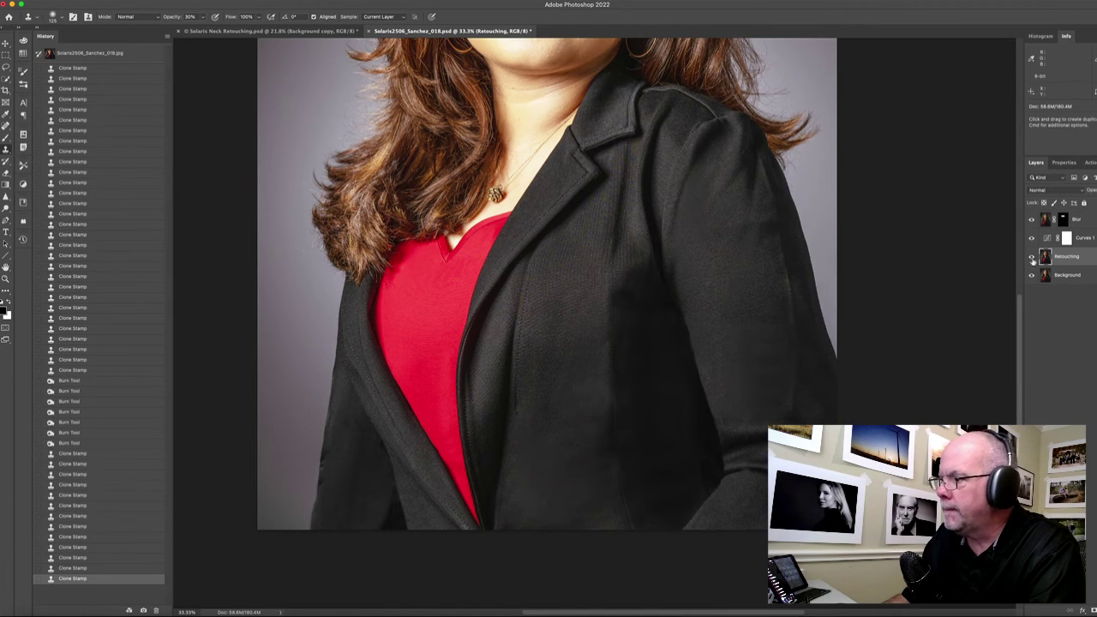
{"action": "left_click", "coordinate": [1032, 258]}
Touch up the outer edge of the opposite sleeve near the image's lower edge with a smaller Clone Stamp brush
{"action": "left_click_drag", "start_coordinate": [557, 317], "coordinate": [627, 311]}
{"action": "key", "text": "a"}
{"action": "key", "text": "s"}
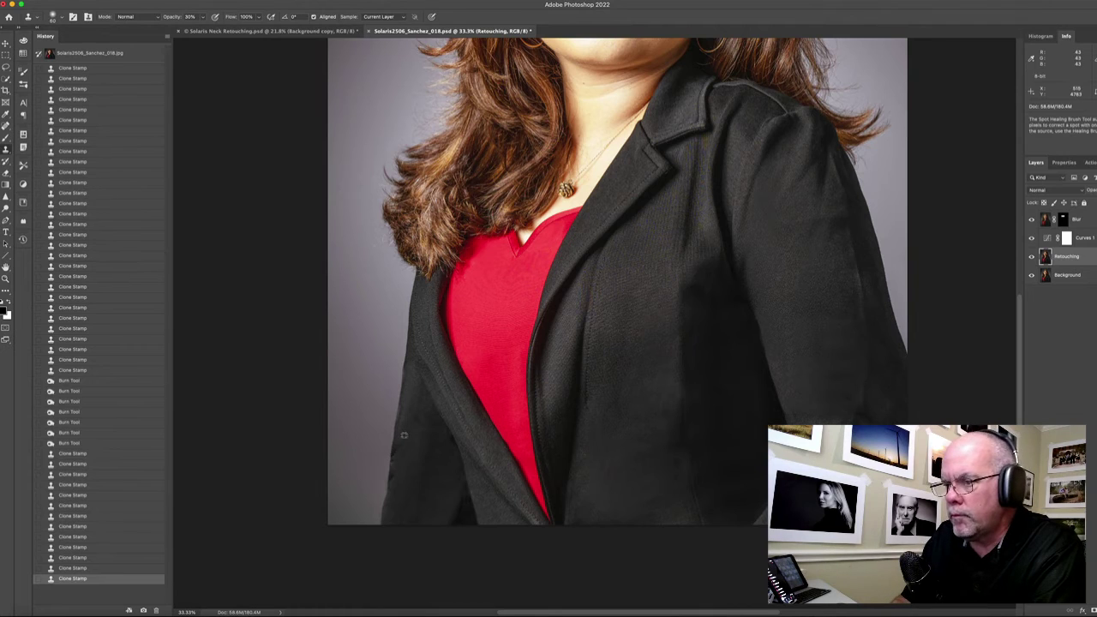
{"action": "left_click", "coordinate": [397, 464]}
{"action": "left_click", "coordinate": [398, 463]}
{"action": "left_click", "coordinate": [398, 461]}
{"action": "left_click", "coordinate": [395, 486]}
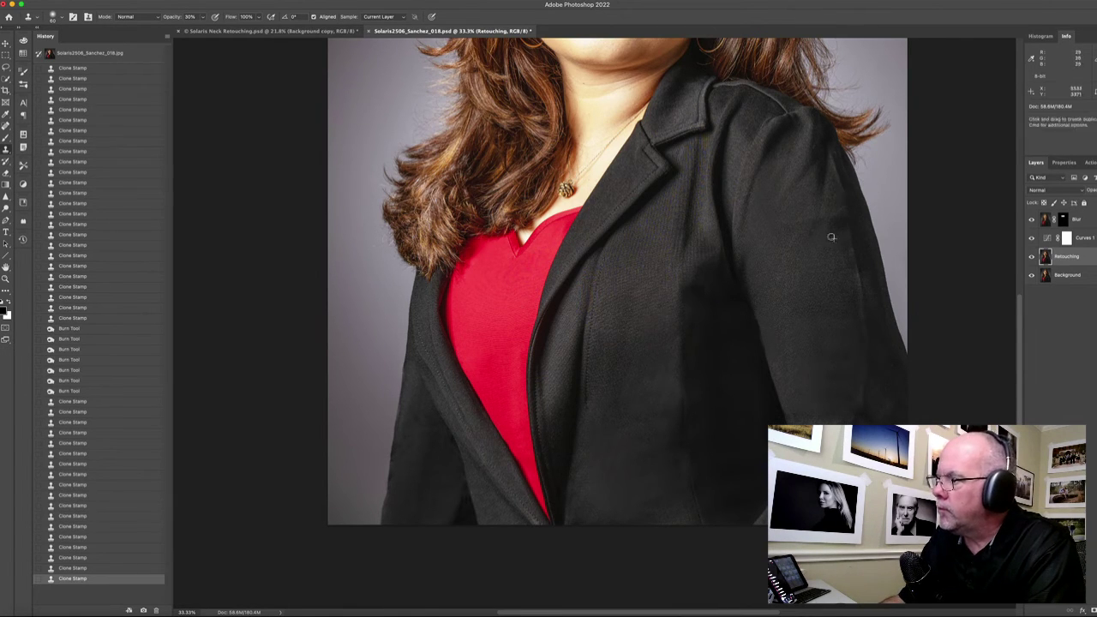
Clone over the marks on the upper sleeve and soften the vertical edge of the dark side panel
{"action": "left_click", "coordinate": [831, 242]}
{"action": "left_click", "coordinate": [823, 240]}
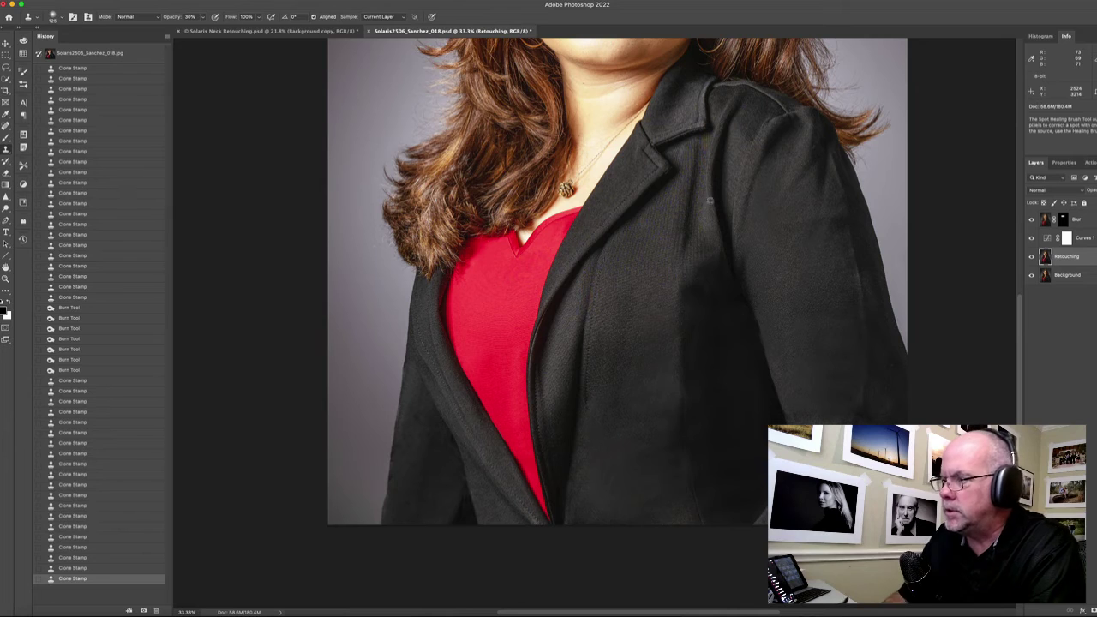
{"action": "left_click", "coordinate": [686, 412], "text": "alt"}
{"action": "left_click_drag", "start_coordinate": [684, 371], "coordinate": [687, 433]}
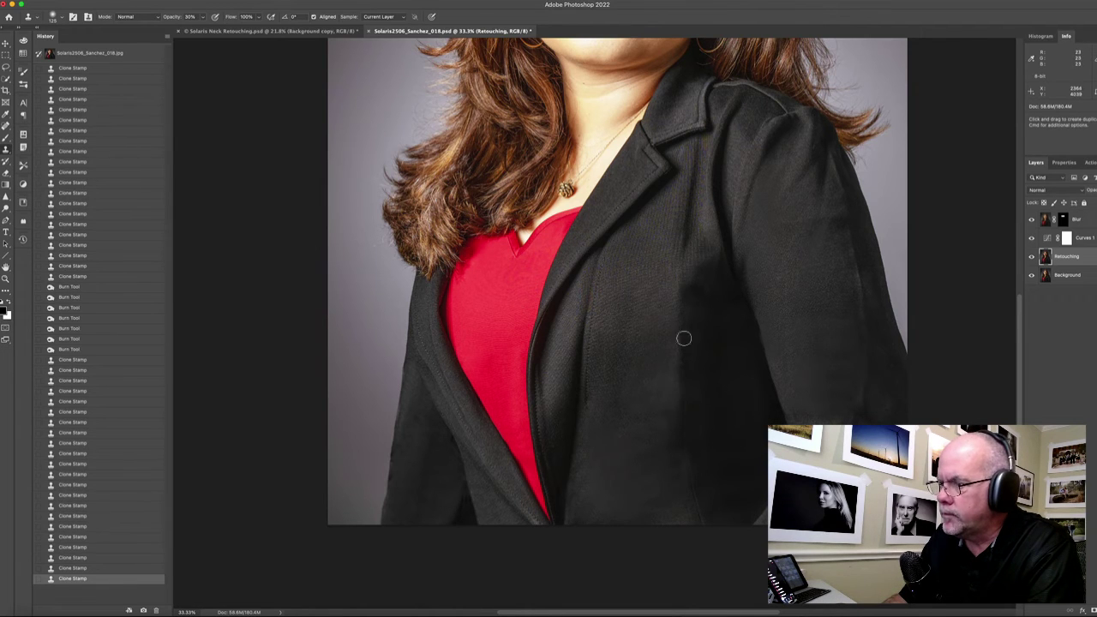
Delete the Curves 1 adjustment layer
{"action": "key", "text": "super+0"}
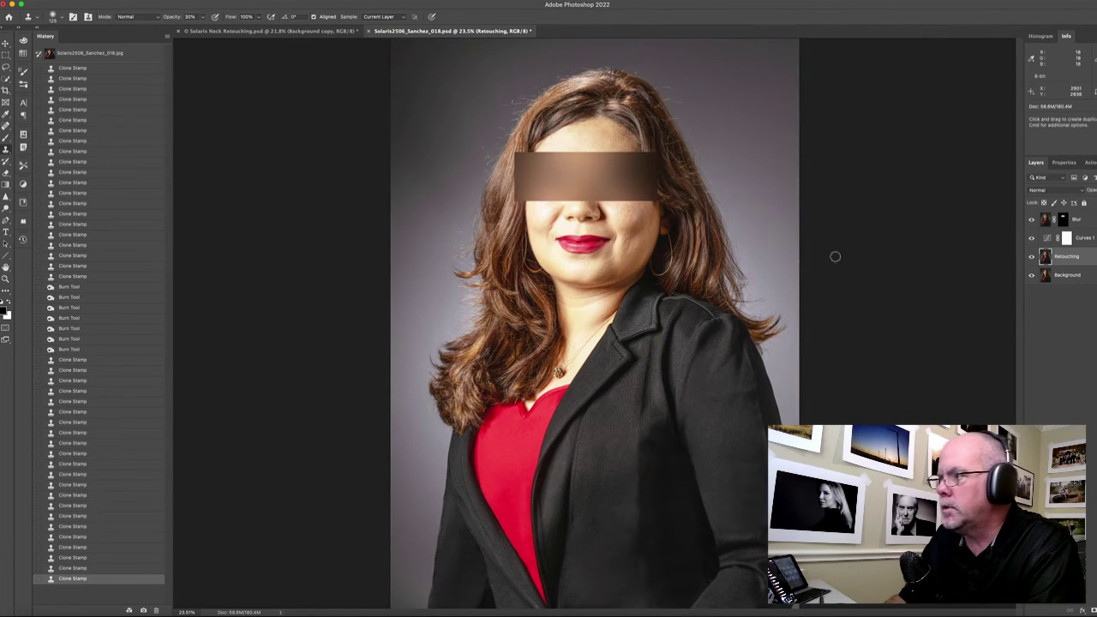
{"action": "left_click_drag", "start_coordinate": [1051, 239], "coordinate": [1083, 609]}
{"action": "scroll", "coordinate": [648, 420], "scroll_direction": "up", "scroll_amount": 1}
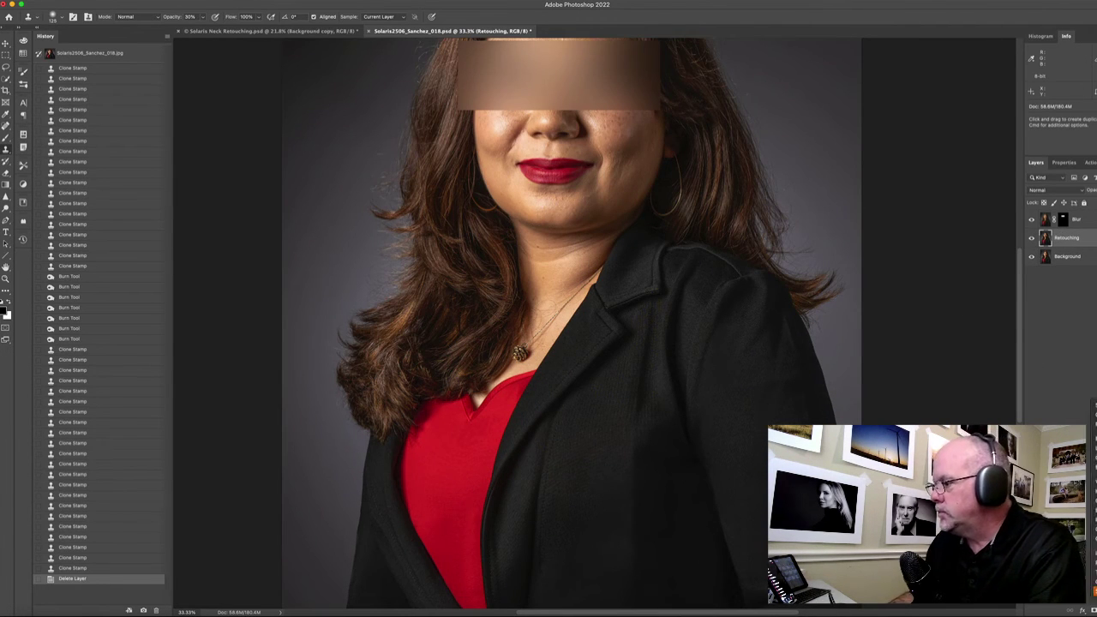
{"action": "left_click", "coordinate": [1094, 469]}
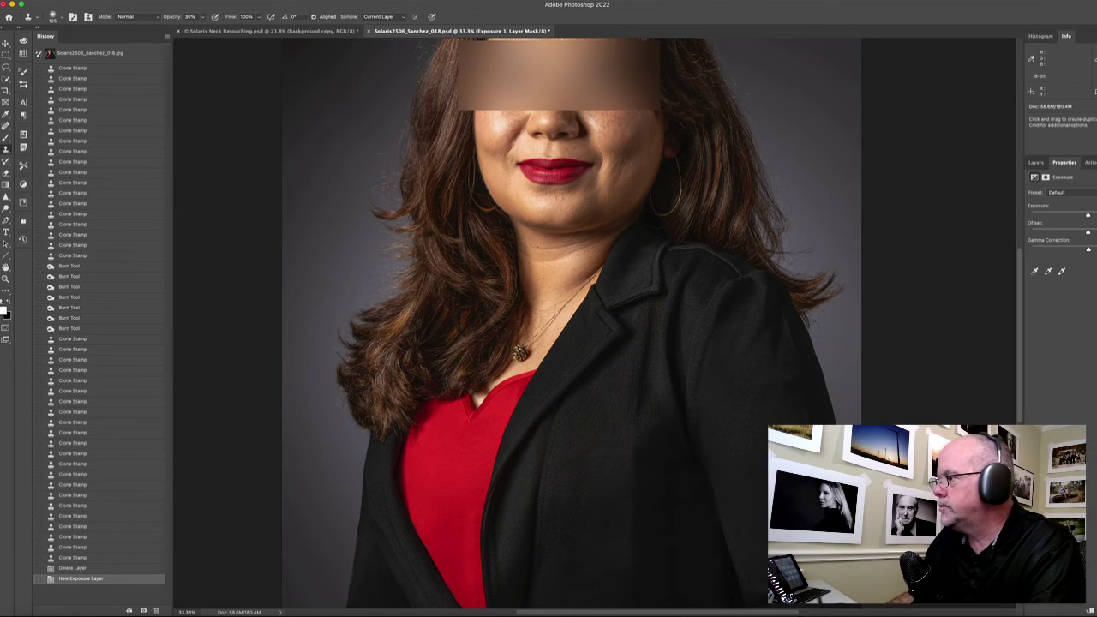
{"action": "left_click", "coordinate": [1041, 163]}
{"action": "left_click_drag", "start_coordinate": [1087, 239], "coordinate": [1092, 609]}
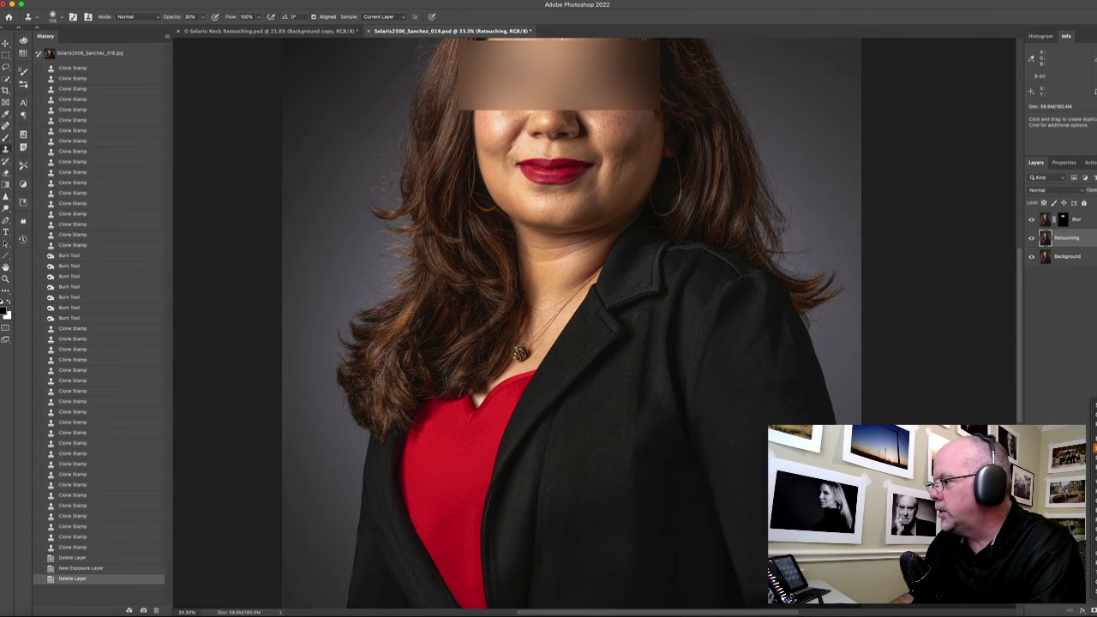
Add a Levels adjustment layer above the Retouching layer and brighten its midtones slightly
{"action": "left_click", "coordinate": [1094, 449]}
{"action": "left_click_drag", "start_coordinate": [1096, 259], "coordinate": [1090, 259]}
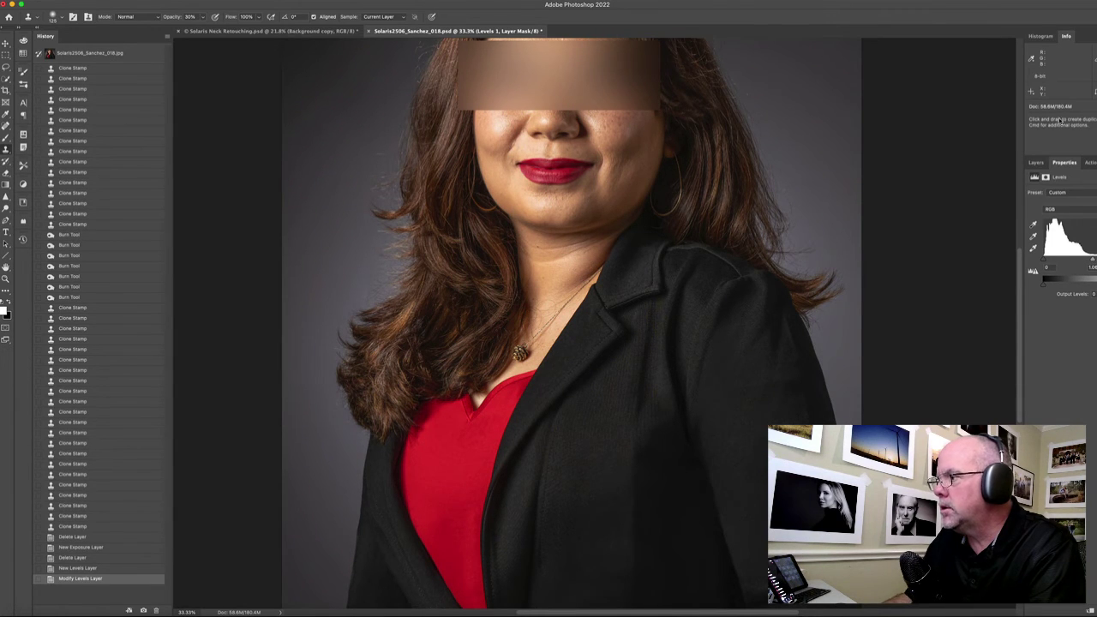
{"action": "left_click", "coordinate": [1036, 162]}
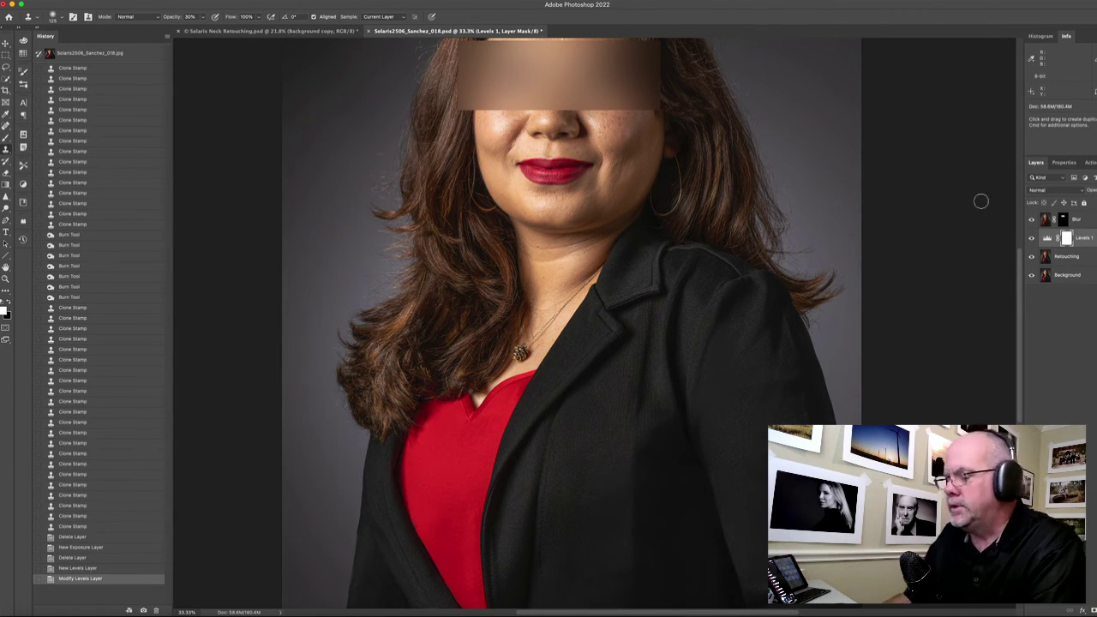
Select the jacket's dark side panel down to the image's lower edge with the Lasso at a 20 px feather
{"action": "key", "text": "l"}
{"action": "scroll", "coordinate": [619, 426], "scroll_direction": "up", "scroll_amount": 2}
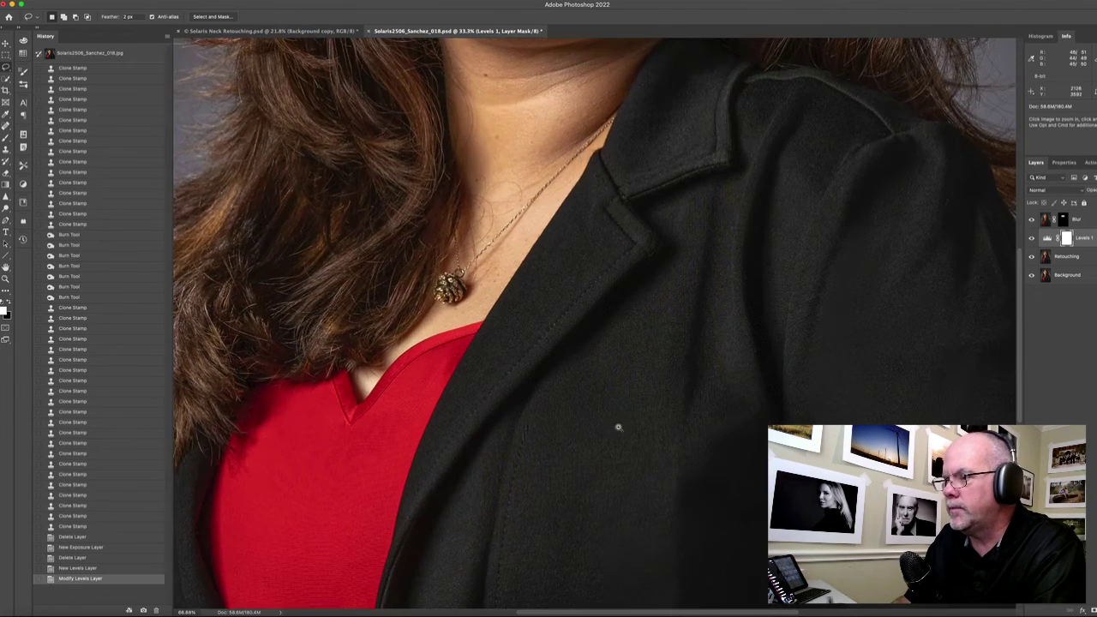
{"action": "left_click_drag", "start_coordinate": [619, 427], "coordinate": [629, 146]}
{"action": "left_click_drag", "start_coordinate": [647, 264], "coordinate": [636, 256]}
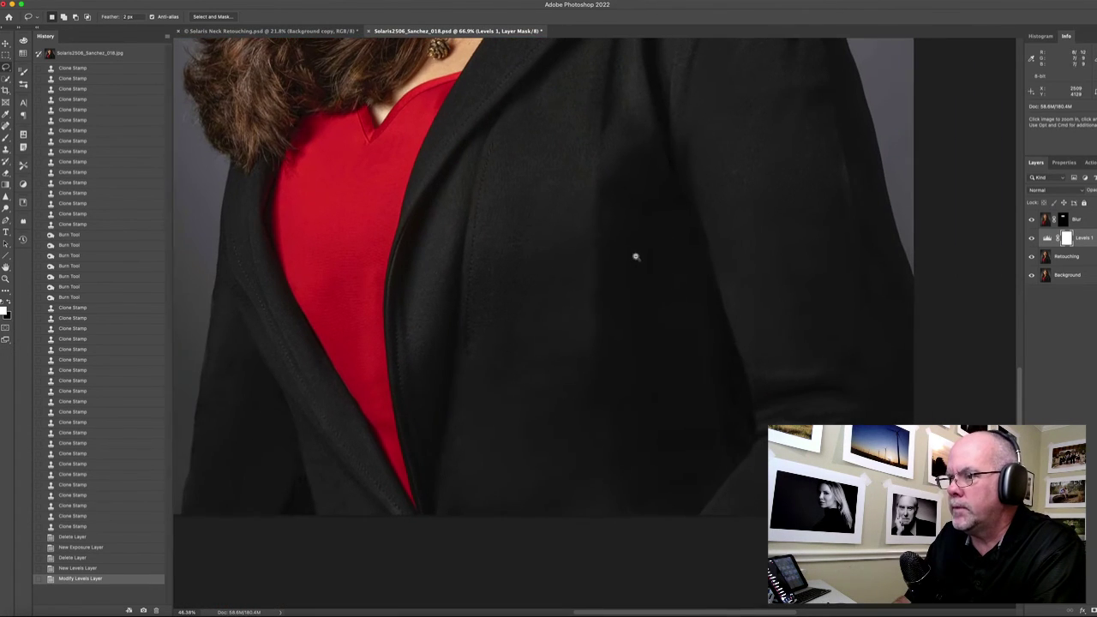
{"action": "left_click_drag", "start_coordinate": [140, 17], "coordinate": [84, 20]}
{"action": "mouse_move", "coordinate": [577, 171]}
{"action": "left_mouse_down"}
{"action": "mouse_move", "coordinate": [432, 450]}
{"action": "mouse_move", "coordinate": [487, 528]}
{"action": "mouse_move", "coordinate": [633, 531]}
{"action": "mouse_move", "coordinate": [706, 470]}
{"action": "mouse_move", "coordinate": [718, 337]}
{"action": "mouse_move", "coordinate": [697, 216]}
{"action": "mouse_move", "coordinate": [671, 149]}
{"action": "mouse_move", "coordinate": [591, 152]}
{"action": "mouse_move", "coordinate": [570, 176]}
{"action": "left_mouse_up"}
{"action": "left_click", "coordinate": [155, 2]}
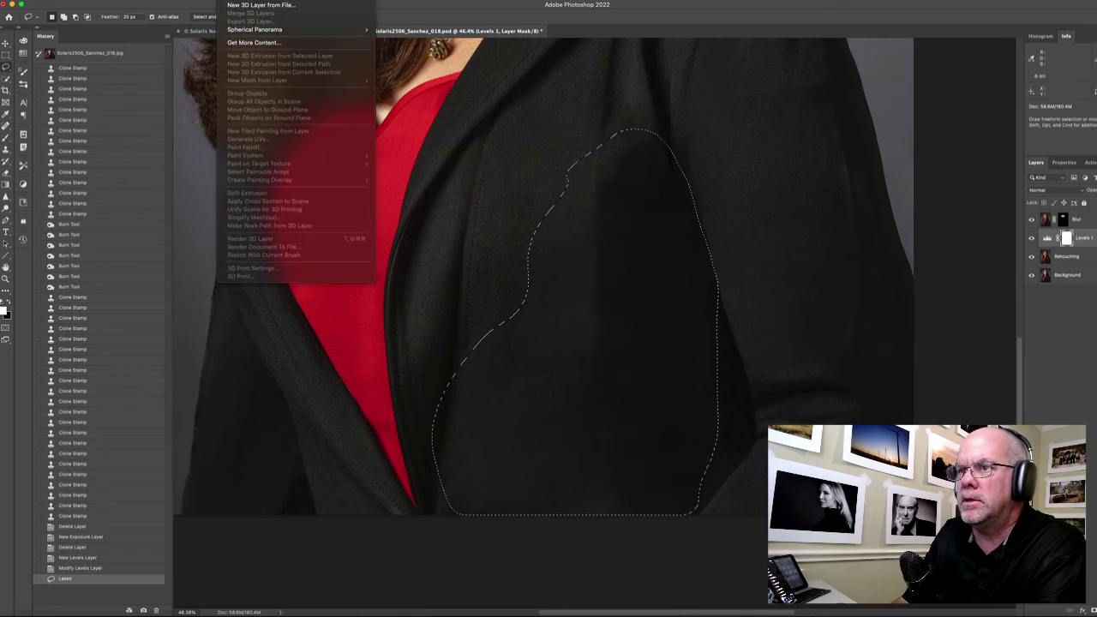
{"action": "mouse_move", "coordinate": [216, 134]}
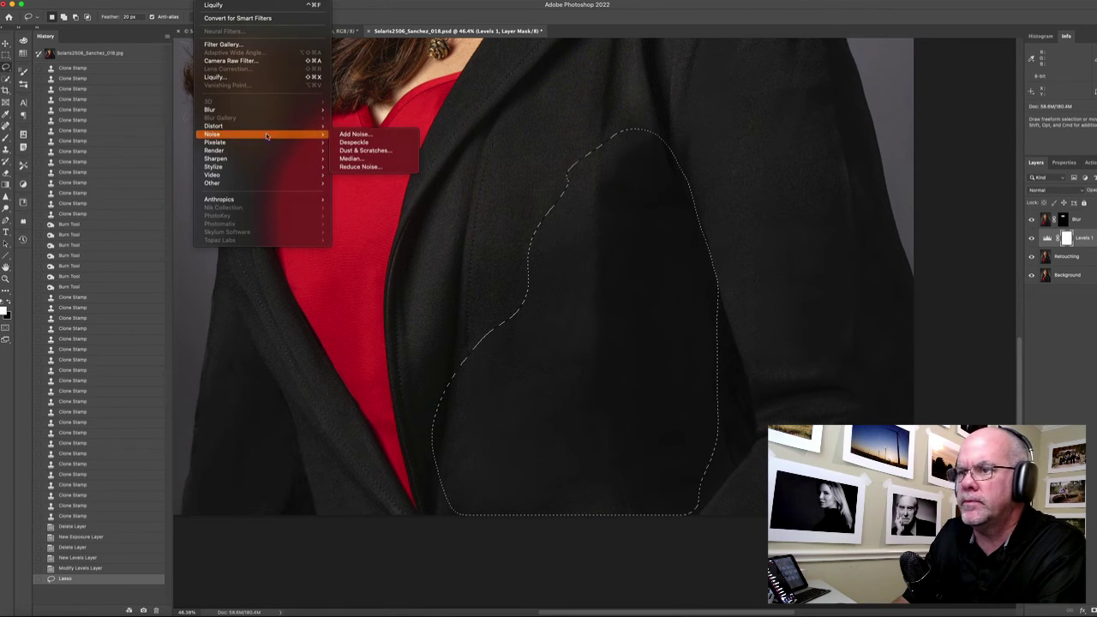
{"action": "left_click", "coordinate": [356, 136]}
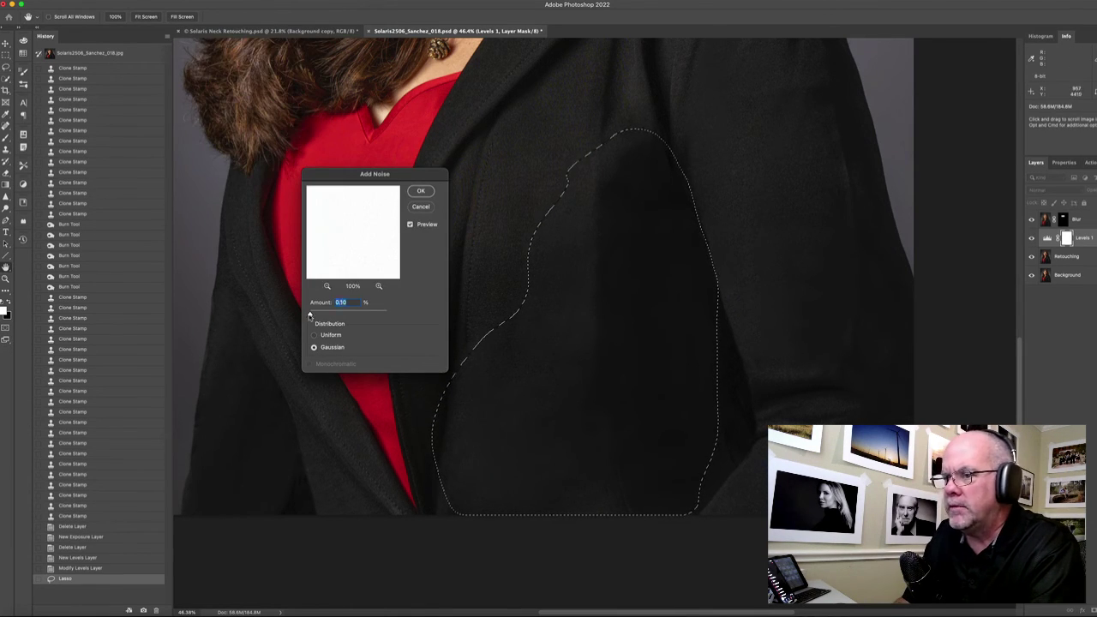
{"action": "left_click_drag", "start_coordinate": [311, 316], "coordinate": [276, 308]}
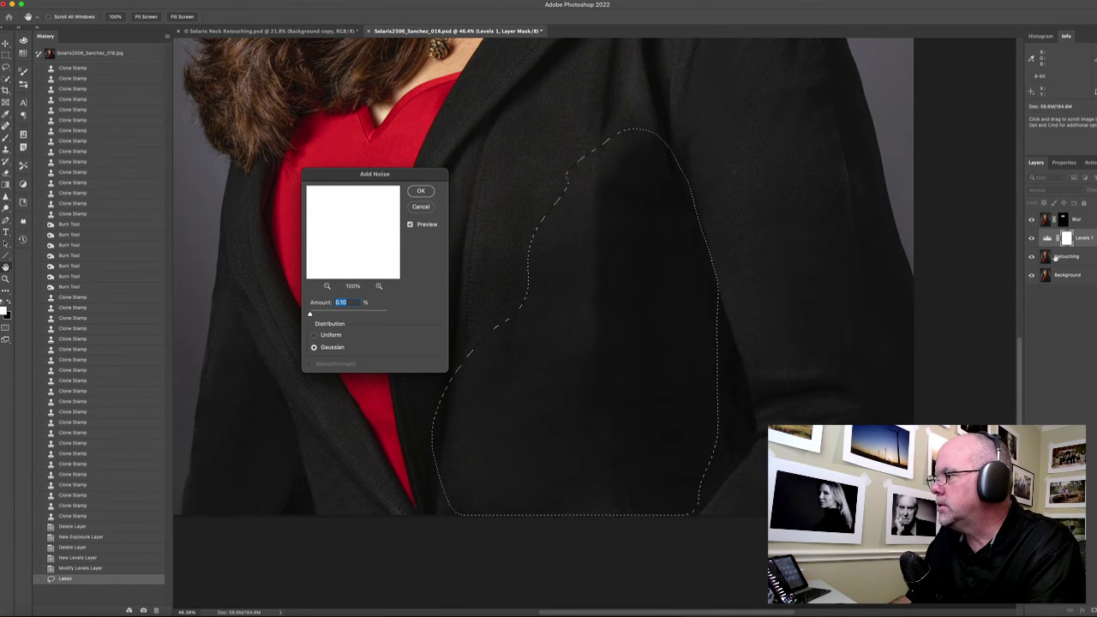
{"action": "key", "text": "Escape"}
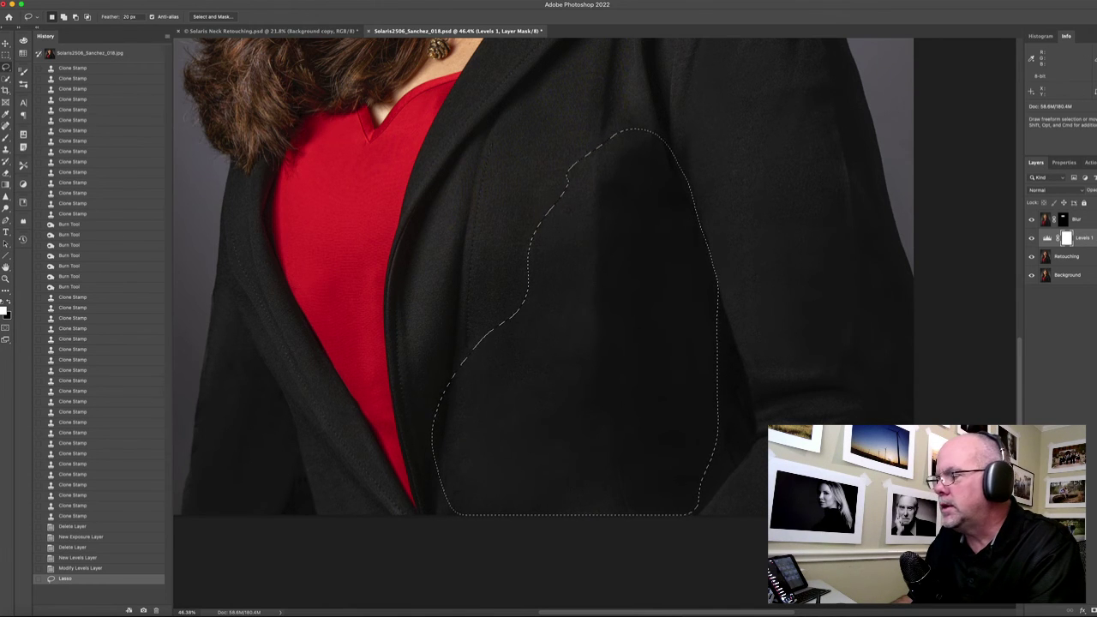
Add 4% Gaussian noise to the selected side panel on the Retouching layer and clear the selection
{"action": "left_click", "coordinate": [1087, 259]}
{"action": "left_click", "coordinate": [82, 1]}
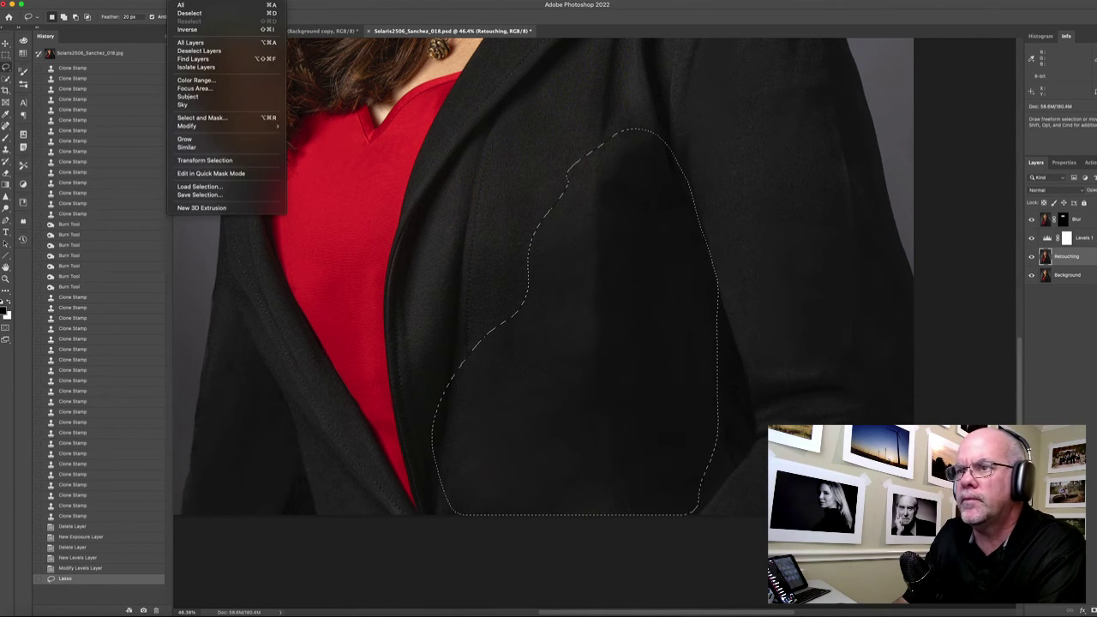
{"action": "left_click", "coordinate": [215, 1]}
{"action": "mouse_move", "coordinate": [215, 134]}
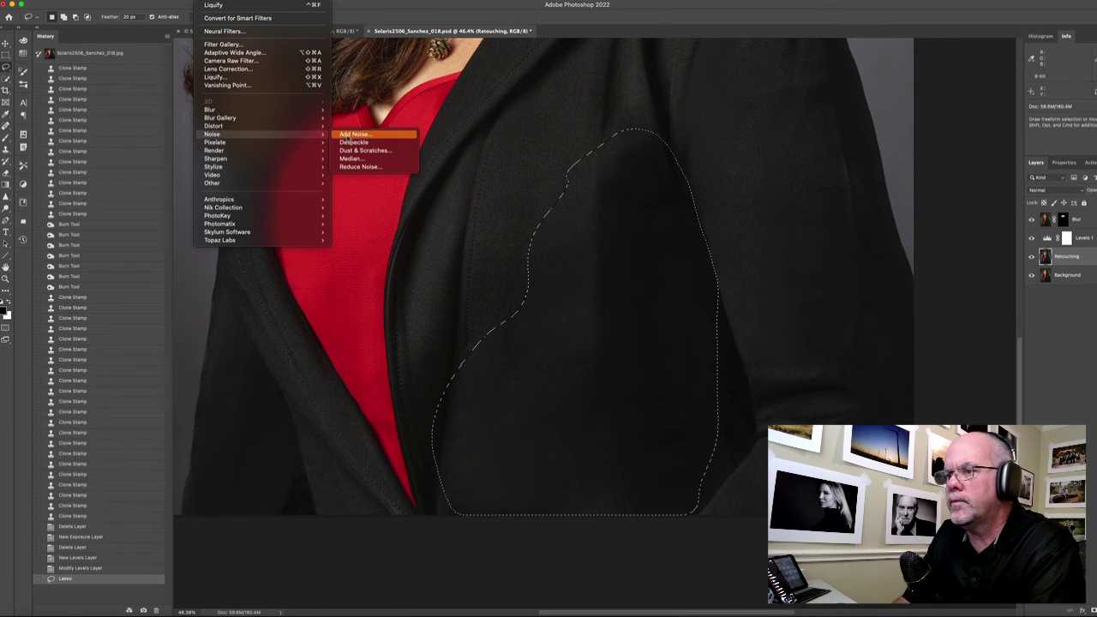
{"action": "left_click", "coordinate": [351, 135]}
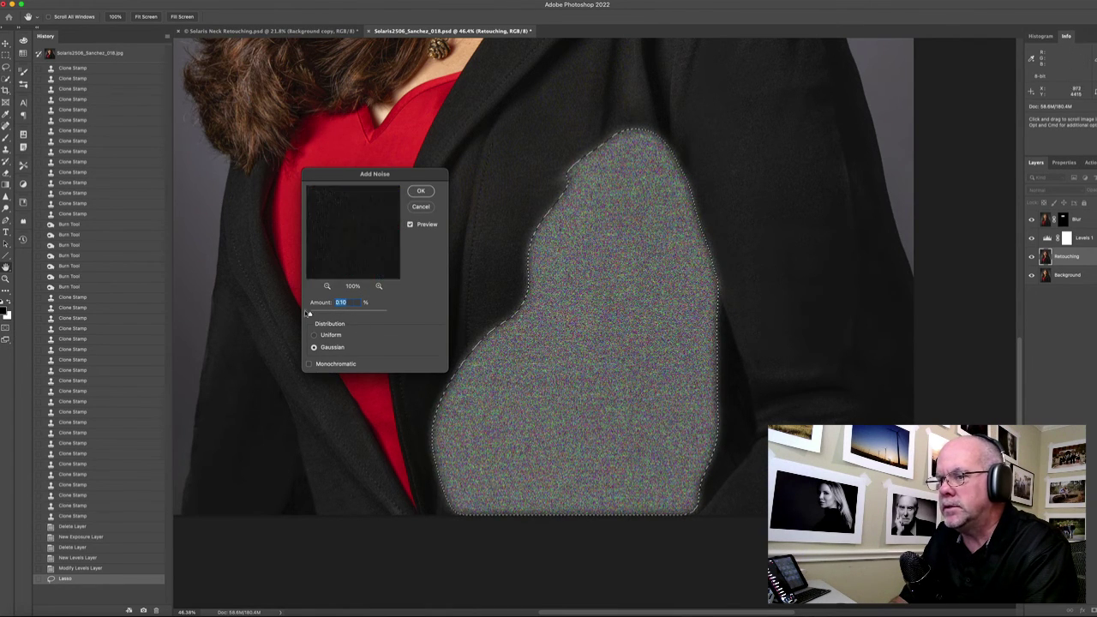
{"action": "left_click_drag", "start_coordinate": [309, 313], "coordinate": [311, 314]}
{"action": "left_click", "coordinate": [565, 276], "text": "super"}
{"action": "left_click", "coordinate": [565, 276], "text": "super"}
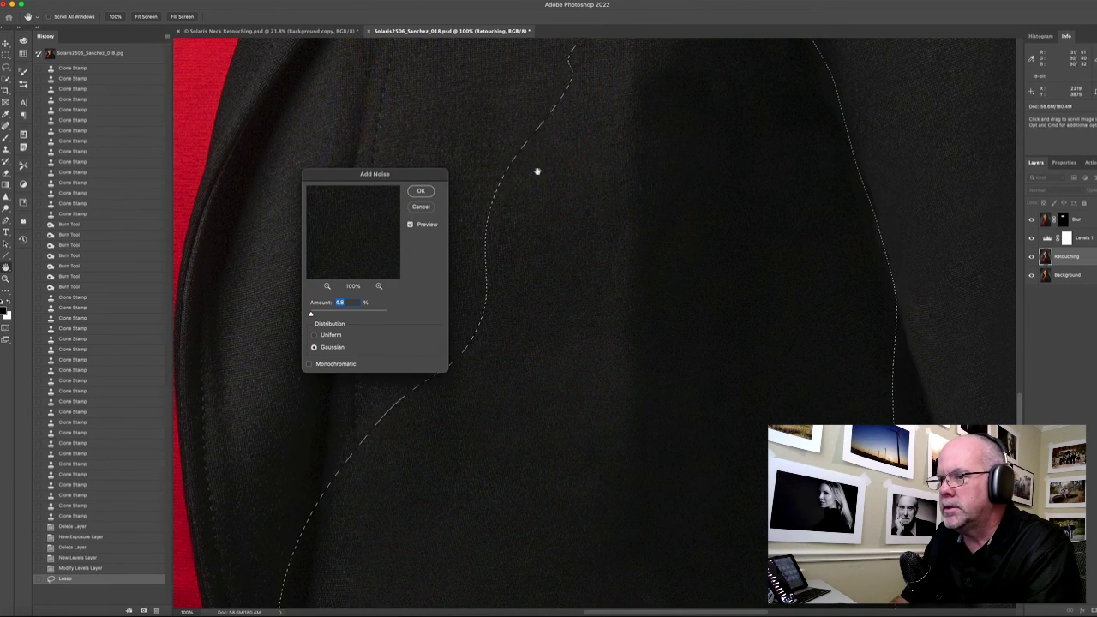
{"action": "scroll", "coordinate": [685, 227], "scroll_direction": "left", "scroll_amount": 3}
{"action": "scroll", "coordinate": [683, 223], "scroll_direction": "down", "scroll_amount": 4}
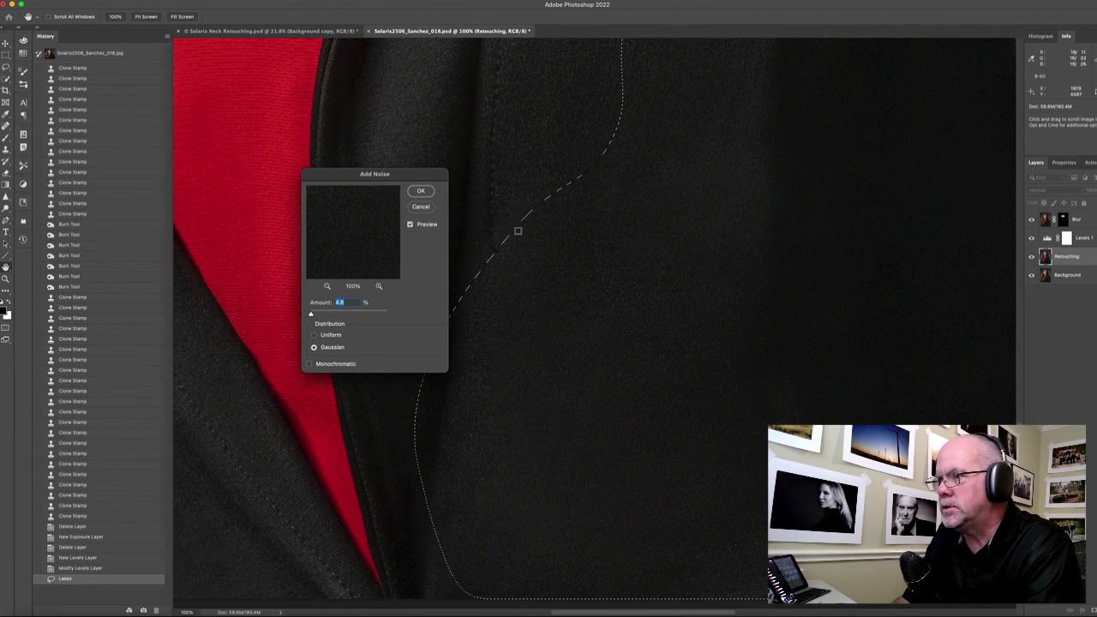
{"action": "left_click_drag", "start_coordinate": [312, 316], "coordinate": [309, 316]}
{"action": "type", "text": "4"}
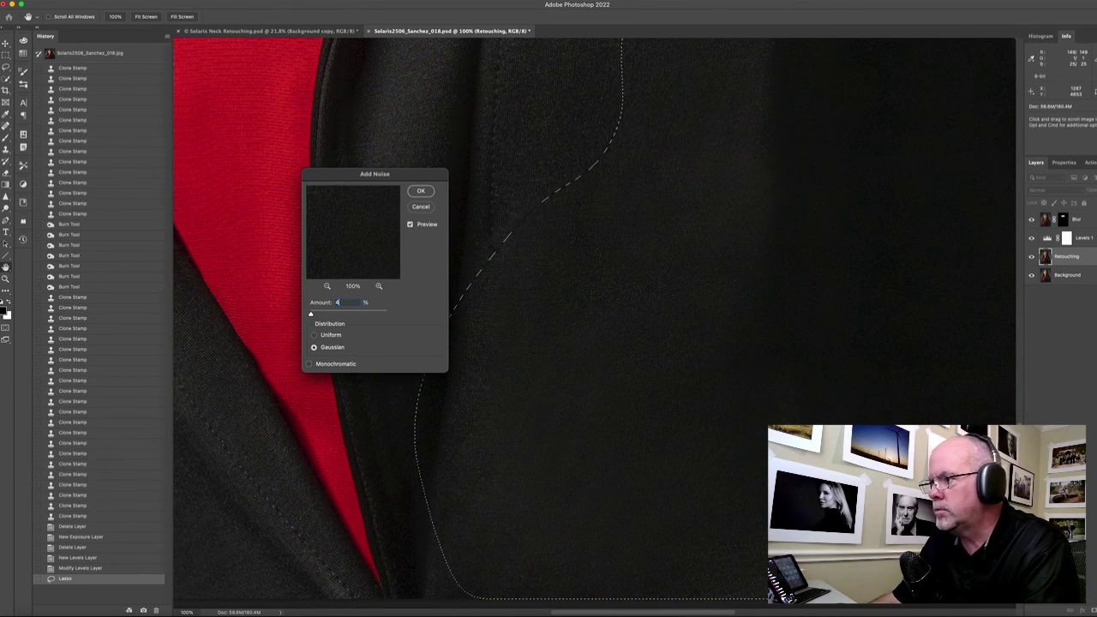
{"action": "left_click", "coordinate": [421, 190]}
{"action": "key", "text": "super+d"}
Lasso the dark lower part of the opposite sleeve, apply the same Add Noise filter to it and clear the selection
{"action": "mouse_move", "coordinate": [624, 257]}
{"action": "left_mouse_down"}
{"action": "mouse_move", "coordinate": [505, 463]}
{"action": "mouse_move", "coordinate": [468, 492]}
{"action": "mouse_move", "coordinate": [612, 265]}
{"action": "left_mouse_up"}
{"action": "scroll", "coordinate": [536, 227], "scroll_direction": "down", "scroll_amount": 4}
{"action": "scroll", "coordinate": [536, 227], "scroll_direction": "left", "scroll_amount": 6}
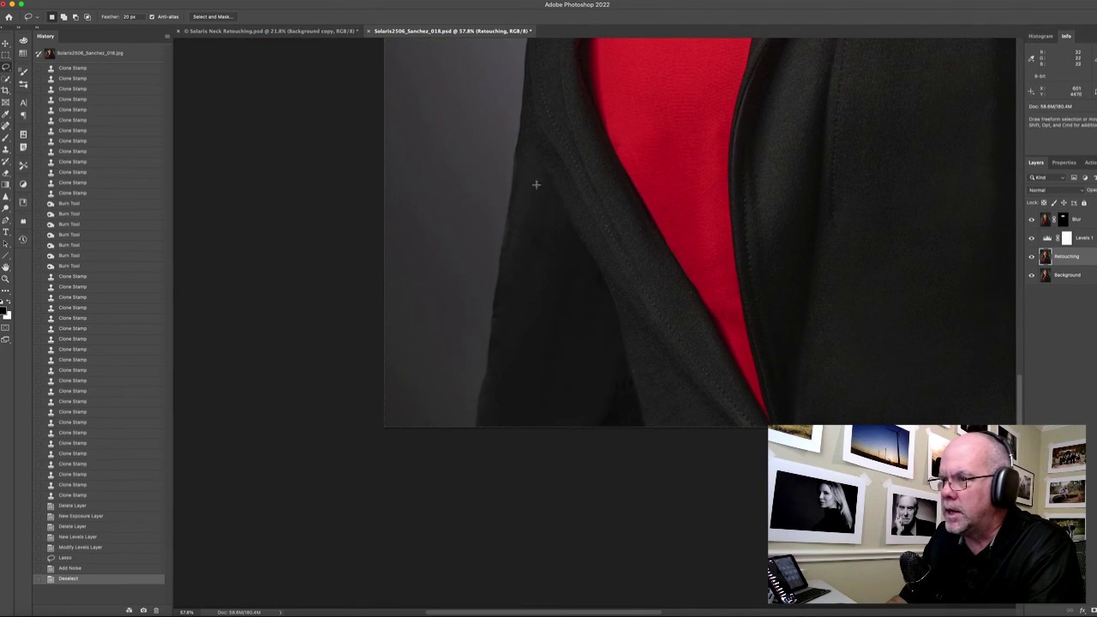
{"action": "mouse_move", "coordinate": [494, 349]}
{"action": "left_mouse_down"}
{"action": "mouse_move", "coordinate": [577, 447]}
{"action": "mouse_move", "coordinate": [627, 347]}
{"action": "left_mouse_up"}
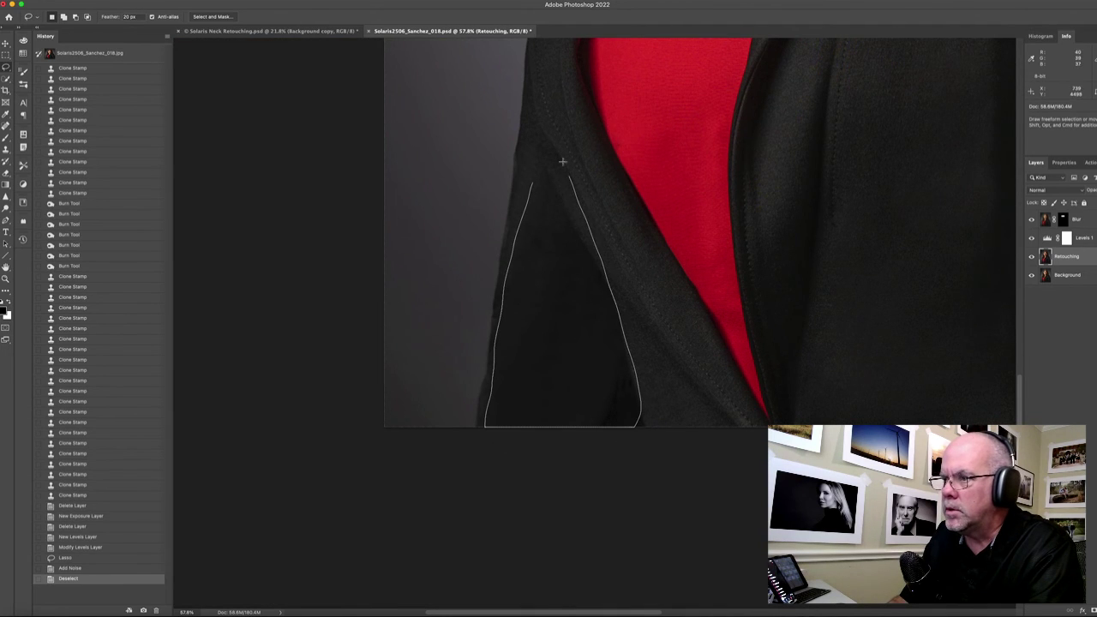
{"action": "left_click_drag", "start_coordinate": [478, 427], "coordinate": [479, 423]}
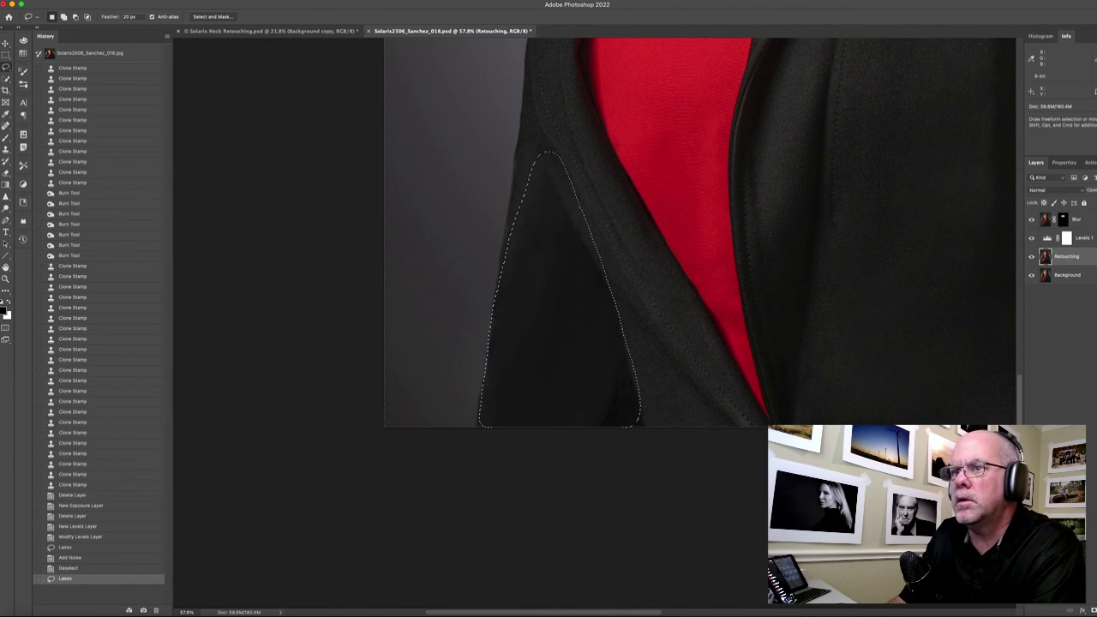
{"action": "left_click", "coordinate": [210, 3]}
{"action": "left_click", "coordinate": [209, 6]}
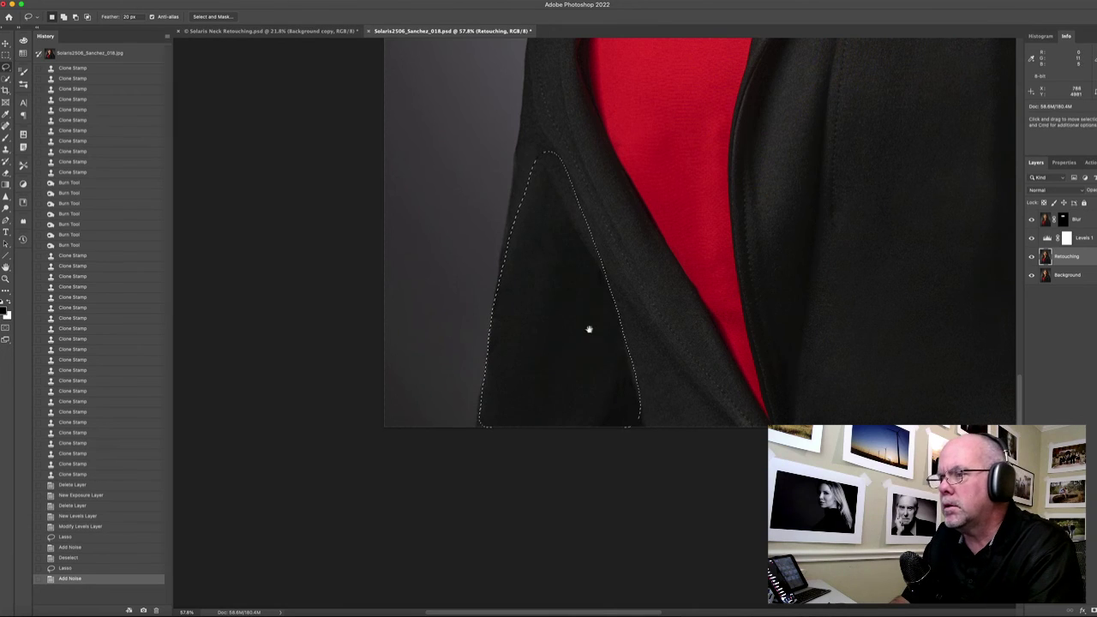
{"action": "scroll", "coordinate": [588, 330], "scroll_direction": "up", "scroll_amount": 2}
{"action": "key", "text": "ctrl+d"}
Smooth the outer edge of that sleeve against the background with a smaller Clone Stamp brush
{"action": "key", "text": "s"}
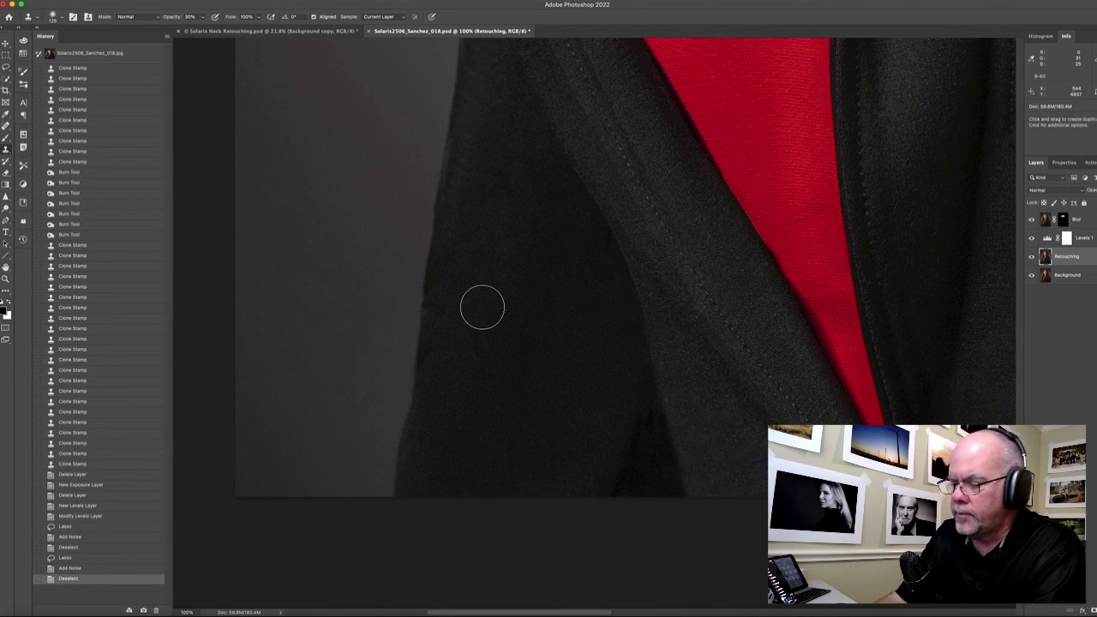
{"action": "key", "text": "bracketleft"}
{"action": "key", "text": "bracketleft"}
{"action": "key", "text": "bracketleft"}
{"action": "key", "text": "bracketleft"}
{"action": "key", "text": "bracketleft"}
{"action": "key", "text": "bracketleft"}
{"action": "key", "text": "bracketleft"}
{"action": "key", "text": "bracketleft"}
{"action": "left_click", "coordinate": [448, 256], "text": "alt"}
{"action": "left_click_drag", "start_coordinate": [429, 299], "coordinate": [424, 352]}
{"action": "left_click", "coordinate": [440, 279], "text": "alt"}
{"action": "left_click_drag", "start_coordinate": [425, 279], "coordinate": [418, 412]}
Compare the whole portrait before and after by repeatedly hiding and showing the Retouching layer
{"action": "left_click_drag", "start_coordinate": [543, 225], "coordinate": [135, 346]}
{"action": "mouse_move", "coordinate": [654, 258]}
{"action": "left_mouse_down"}
{"action": "mouse_move", "coordinate": [553, 297]}
{"action": "mouse_move", "coordinate": [548, 311]}
{"action": "left_mouse_up"}
{"action": "key", "text": "super+0"}
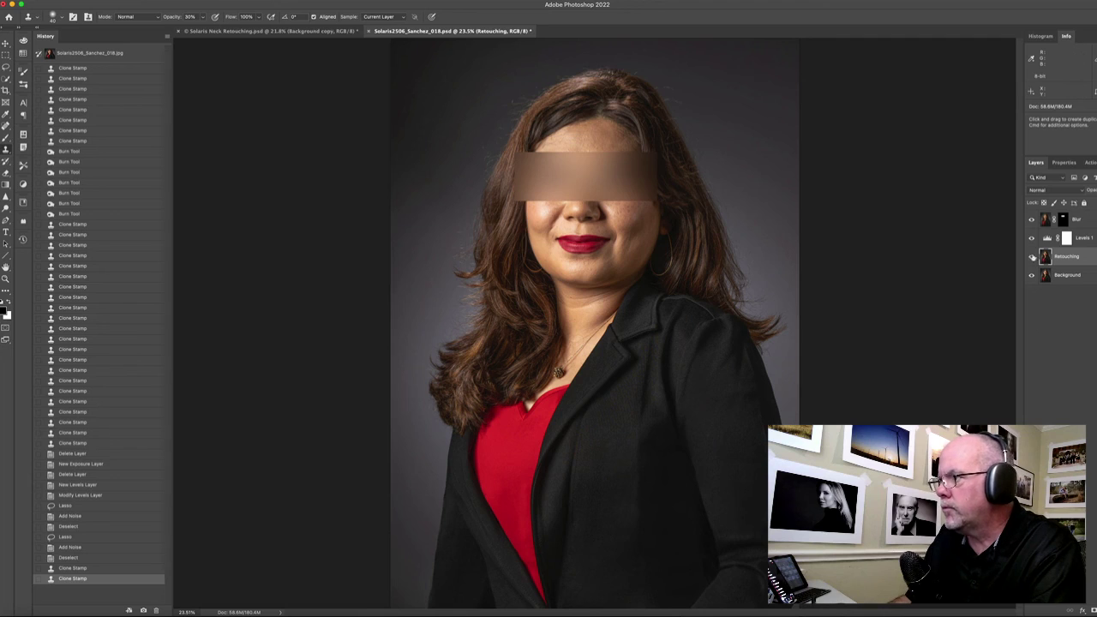
{"action": "left_click", "coordinate": [1032, 257]}
{"action": "left_click", "coordinate": [1033, 256]}
{"action": "left_click", "coordinate": [1032, 256]}
{"action": "left_click", "coordinate": [1032, 256]}
{"action": "left_click", "coordinate": [1032, 257]}
{"action": "left_click", "coordinate": [1032, 257]}
{"action": "left_click", "coordinate": [1032, 257]}
{"action": "left_click", "coordinate": [1032, 257]}
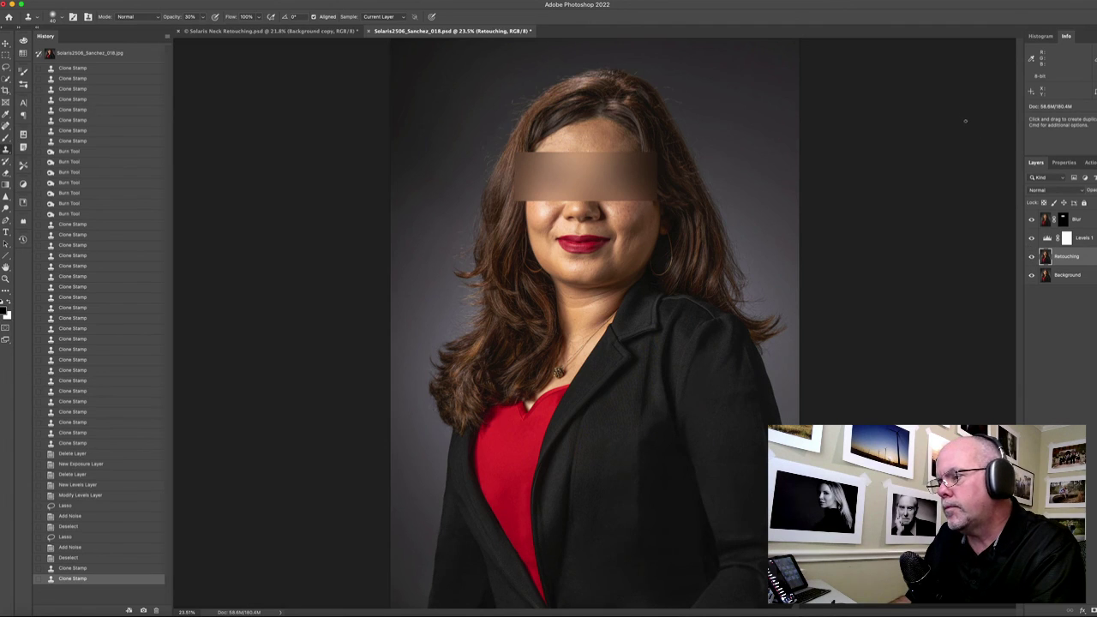
{"action": "left_click", "coordinate": [1032, 257]}
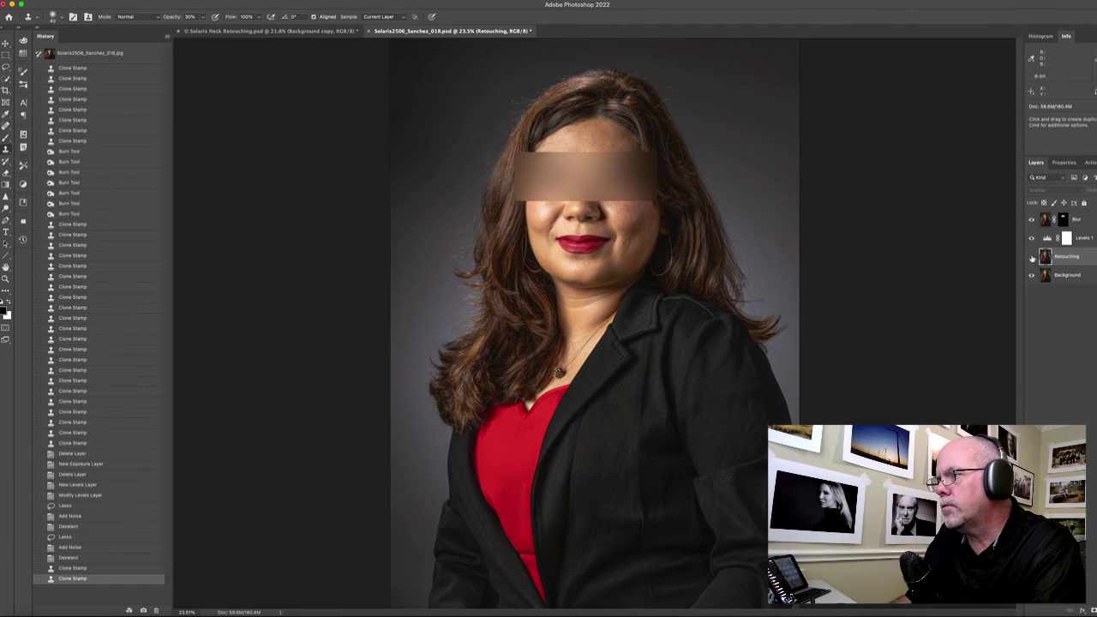
{"action": "left_click", "coordinate": [1032, 257]}
{"action": "left_click_drag", "start_coordinate": [648, 393], "coordinate": [676, 351]}
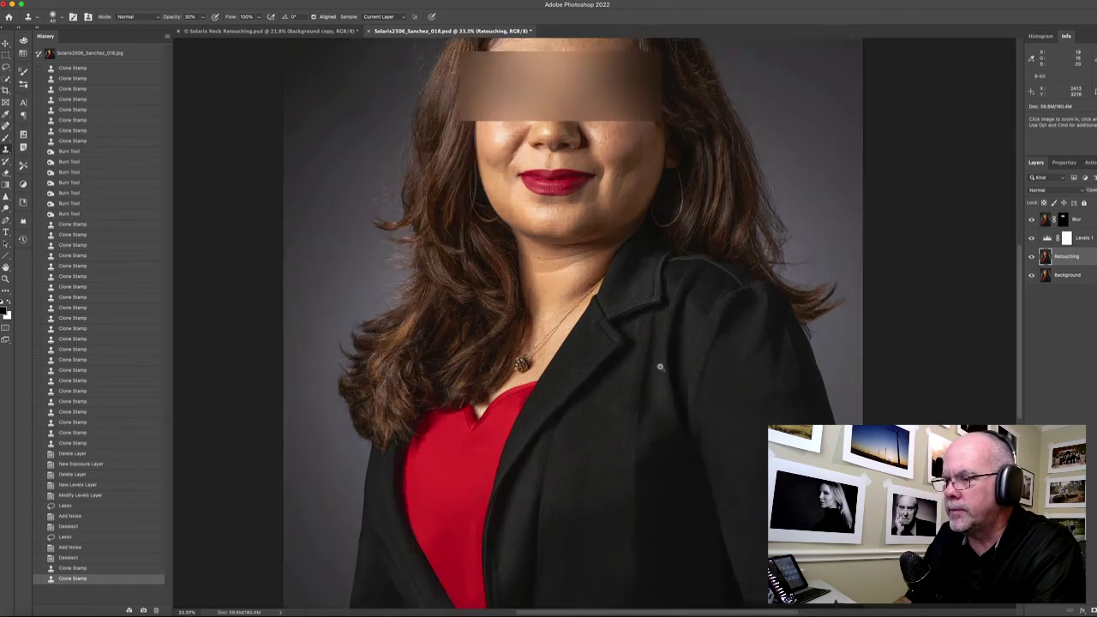
{"action": "key", "text": "super+0"}
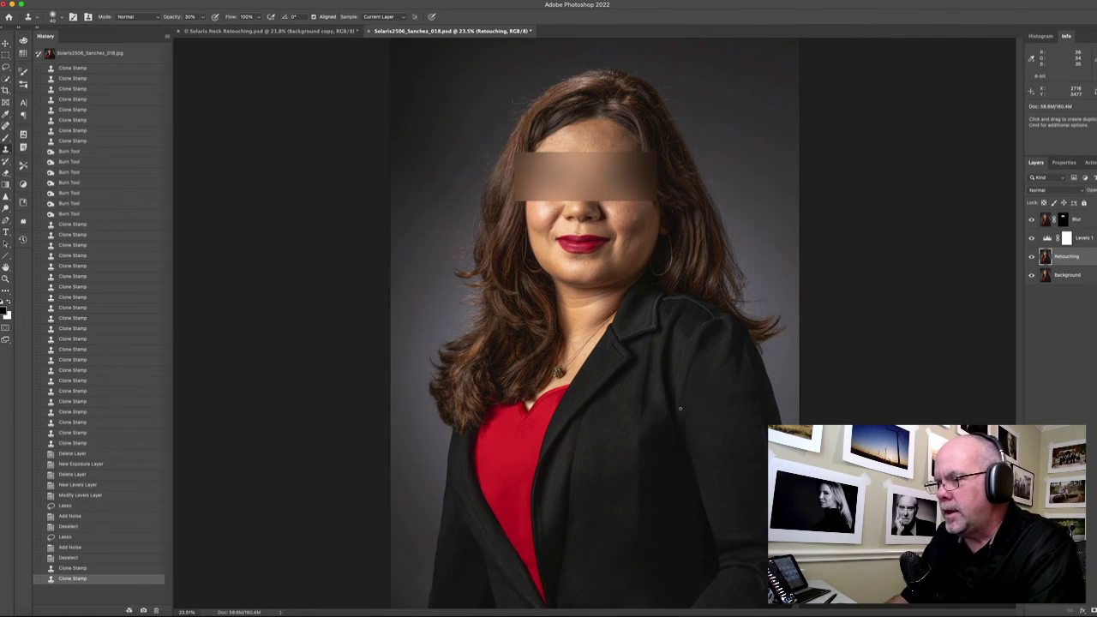